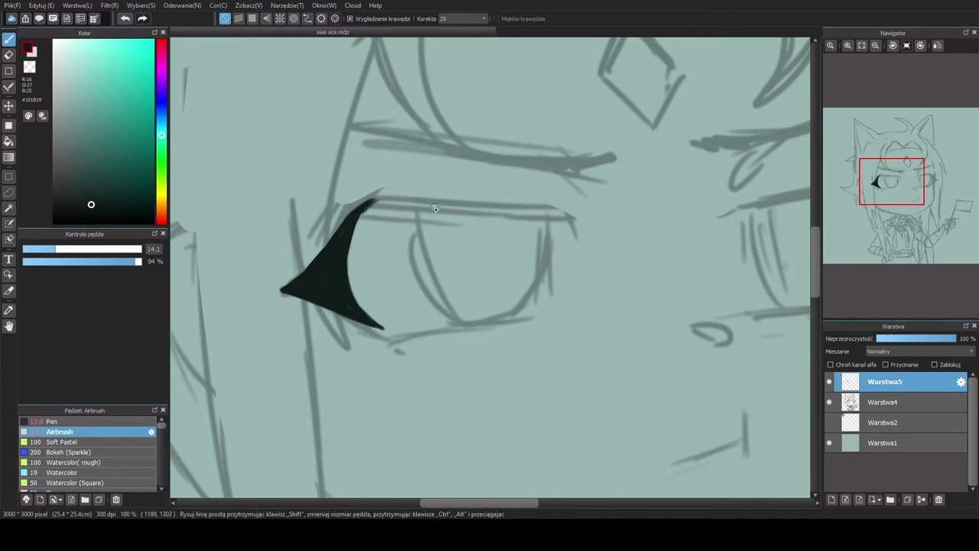
Draw the left eye's upper lash line in near-black #101B19, from the filled outer corner to a short downward inner tip
key("h")
mouse_move(612, 203)
left_mouse_down()
mouse_move(413, 212)
mouse_move(400, 230)
mouse_move(344, 219)
mouse_move(324, 245)
left_mouse_up()
key("h")
key("ctrl+h")
key("h")
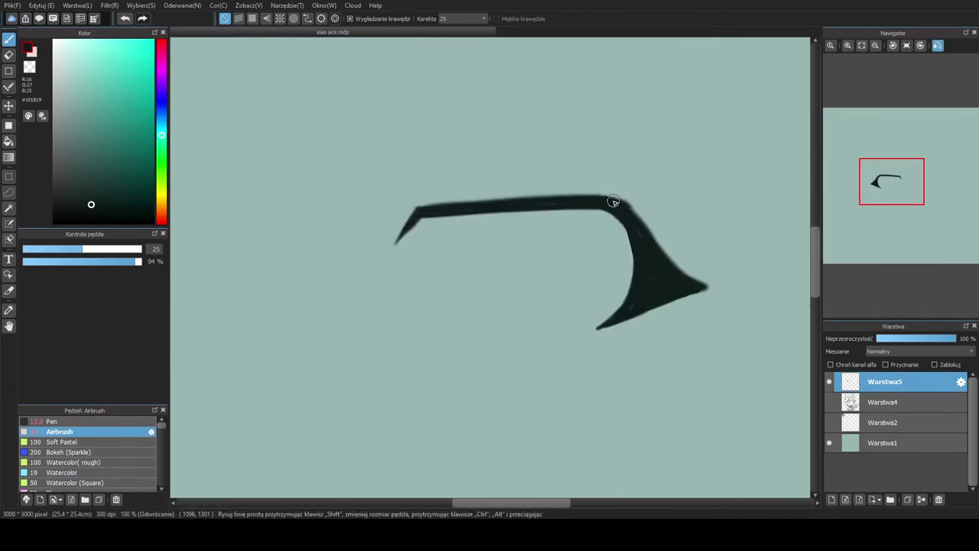
Thicken the outer curve of the left eye's upper lash line and add two pointed lash tips on its outer side
left_click_drag(613, 201, 643, 233)
key("h")
key("ctrl+z")
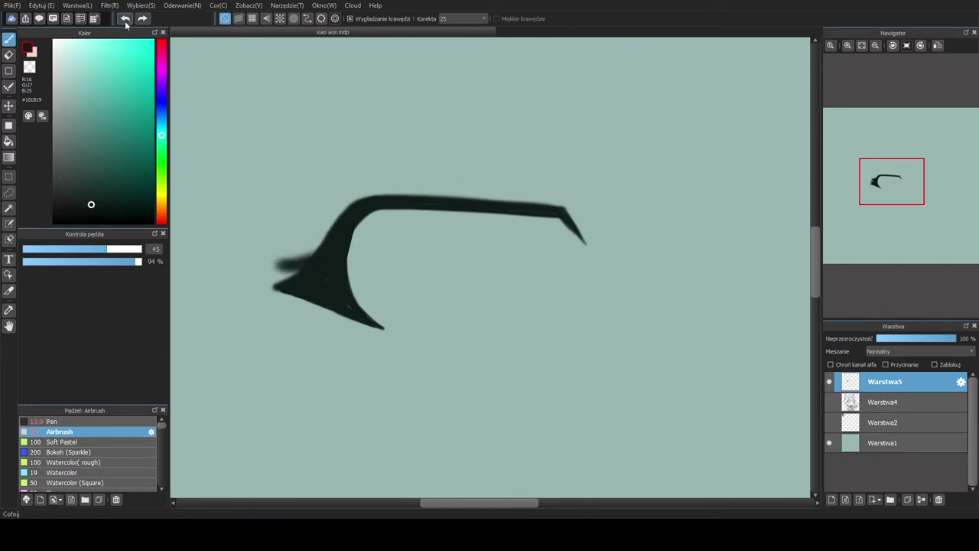
key("e")
left_click_drag(336, 221, 283, 228)
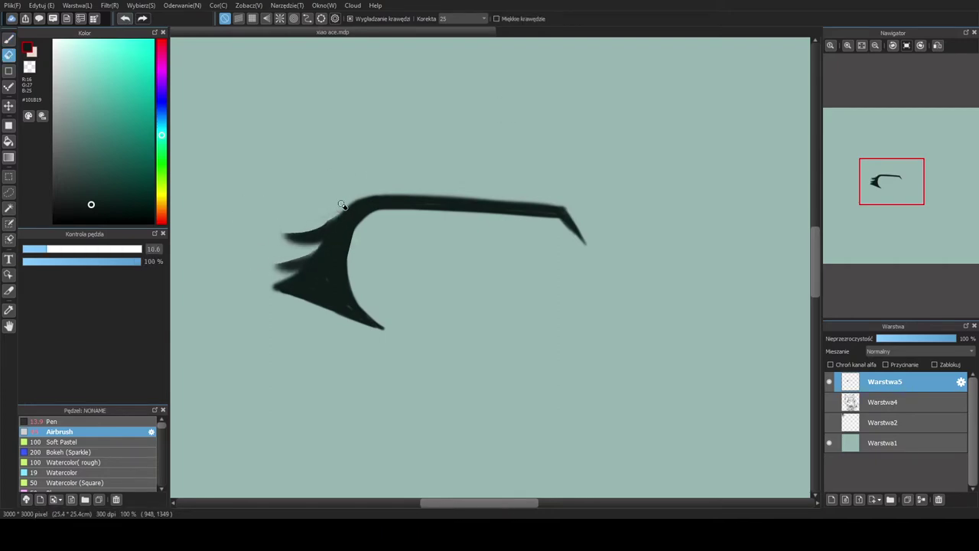
Trace the left eye's lower lash line from the sketch with a thin Airbrush and add four short lashes beneath it
scroll(741, 221, "down", 2)
left_click(830, 402)
scroll(485, 255, "up", 1)
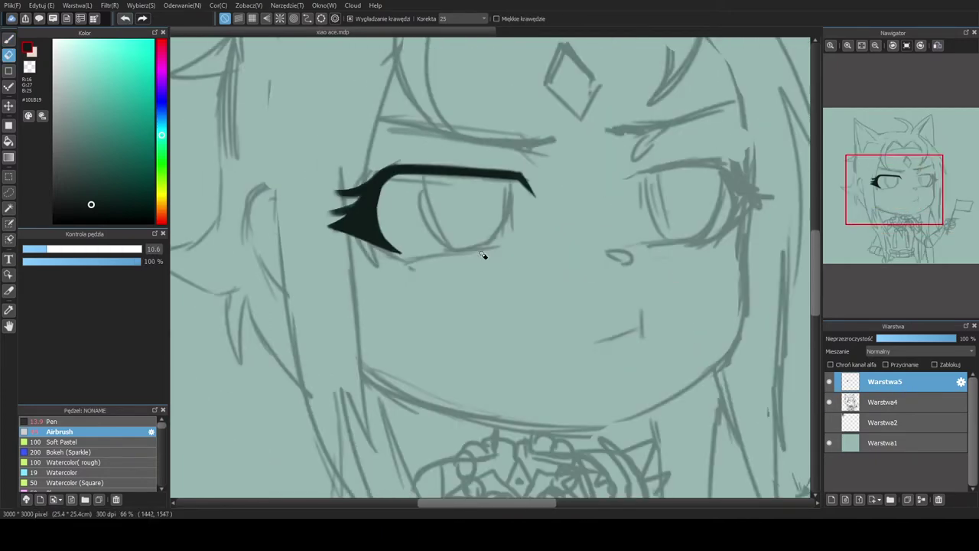
mouse_move(485, 255)
left_mouse_down()
mouse_move(264, 214)
mouse_move(641, 206)
mouse_move(289, 231)
left_mouse_up()
key("b")
key("h")
key("h")
left_click(830, 401)
left_click_drag(346, 212, 342, 222)
scroll(251, 286, "up", 3)
scroll(565, 306, "down", 2)
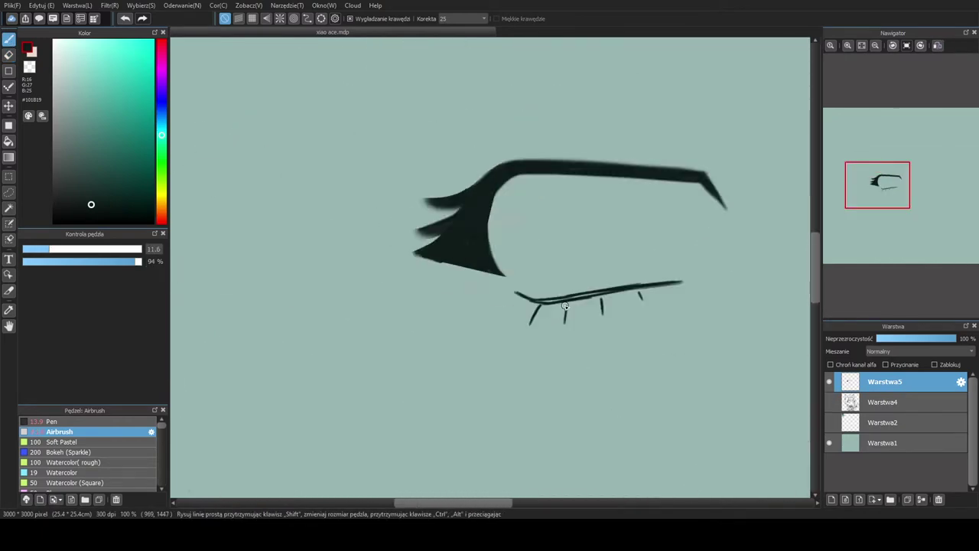
Show the sketch and paint the left iris base in yellow #EAD16D on a new layer below the lash lines
scroll(565, 306, "up", 2)
key("h")
scroll(648, 202, "down", 2)
left_click(829, 402)
scroll(461, 304, "up", 1)
key("ctrl+shift+n")
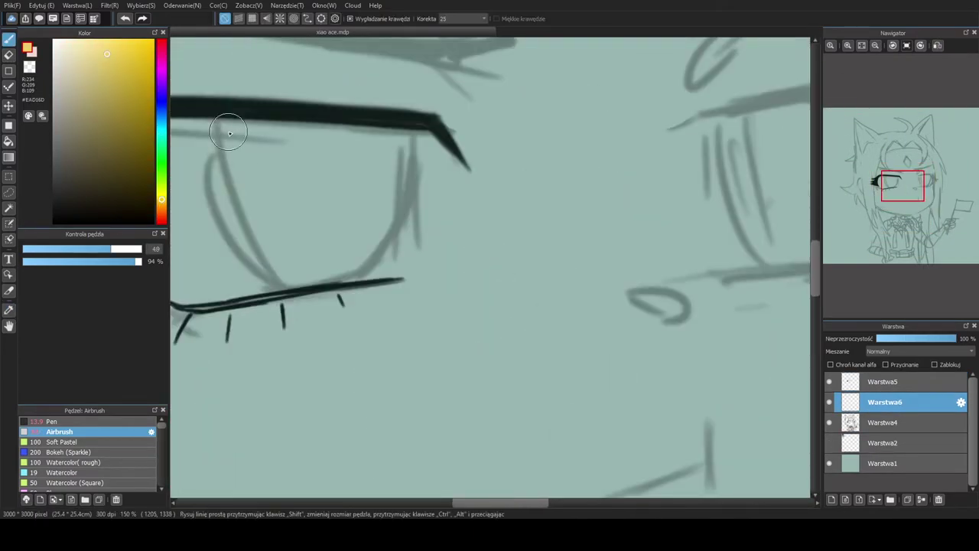
mouse_move(222, 127)
left_mouse_down()
mouse_move(277, 271)
mouse_move(386, 218)
mouse_move(339, 177)
left_mouse_up()
Shade the upper part and round centre of the left iris in browns down to #76442B on a clipping layer above the base
scroll(704, 197, "down", 3)
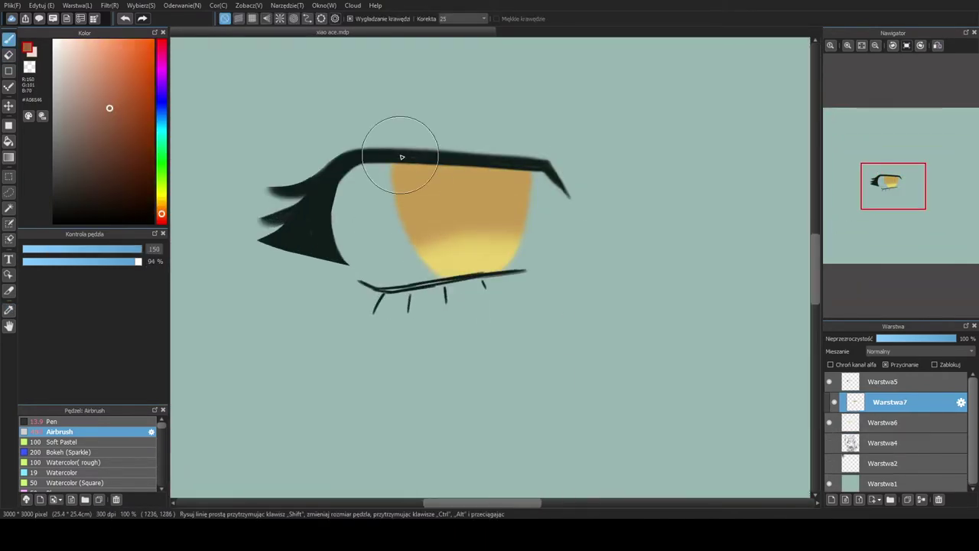
left_click_drag(459, 199, 482, 230)
left_click(103, 128)
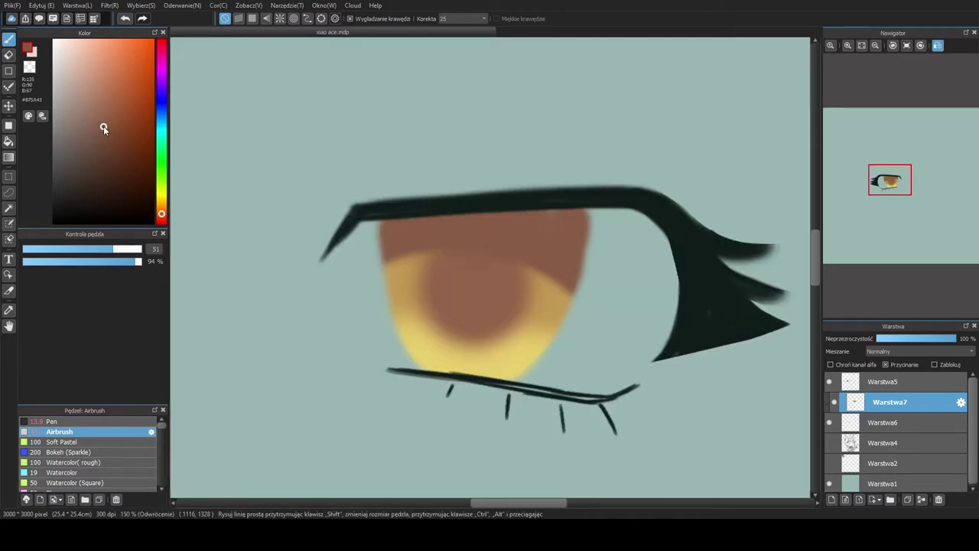
left_click(117, 138)
key("h")
scroll(634, 138, "down", 3)
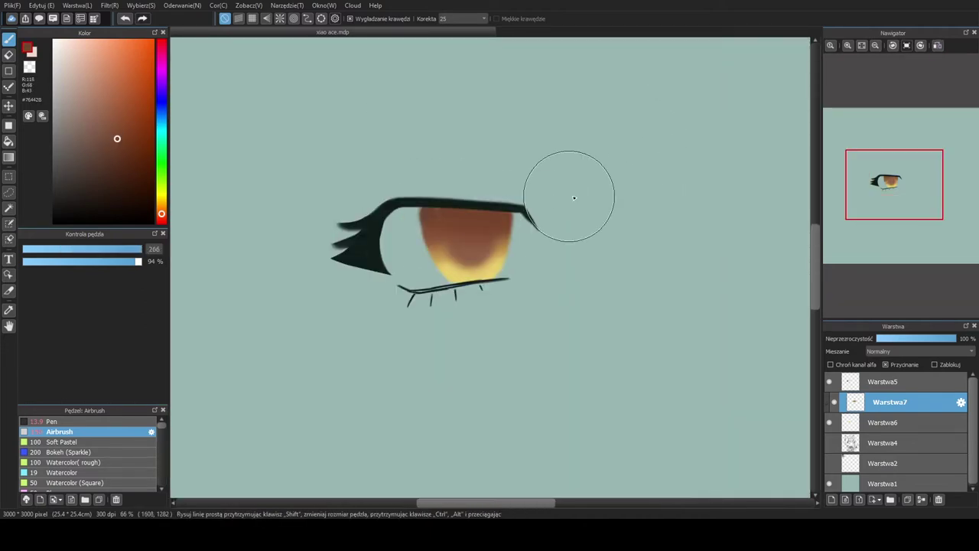
Outline the sides of the left iris with thin brown #A16D52 strokes on the iris base layer, Warstwa6
left_click(913, 422)
scroll(489, 275, "up", 3)
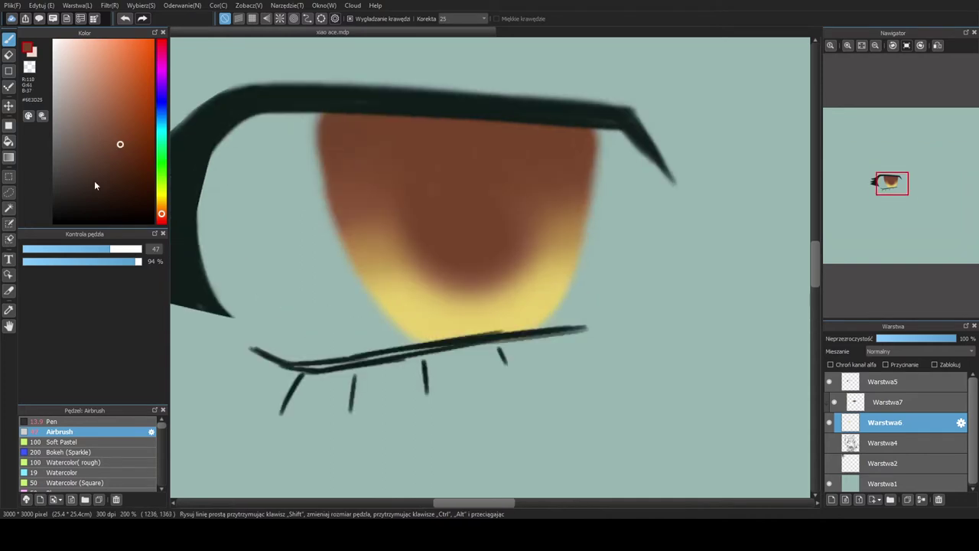
scroll(342, 205, "down", 1)
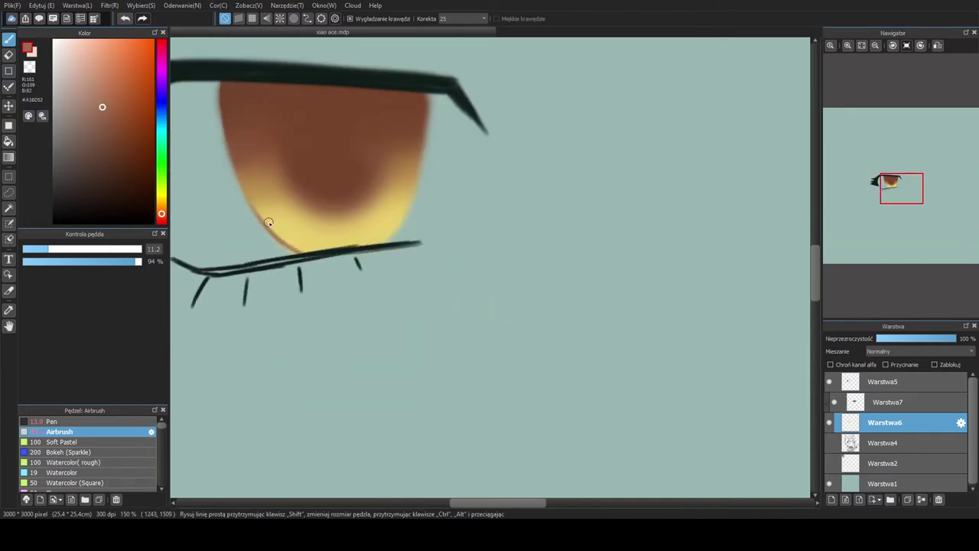
scroll(268, 222, "down", 3)
scroll(505, 230, "up", 4)
scroll(505, 230, "down", 4)
Darken the left iris's upper area on clipping layer Warstwa7 and paint a yellow #F6D76A glow along its lower rim
left_click(888, 402)
scroll(576, 187, "up", 4)
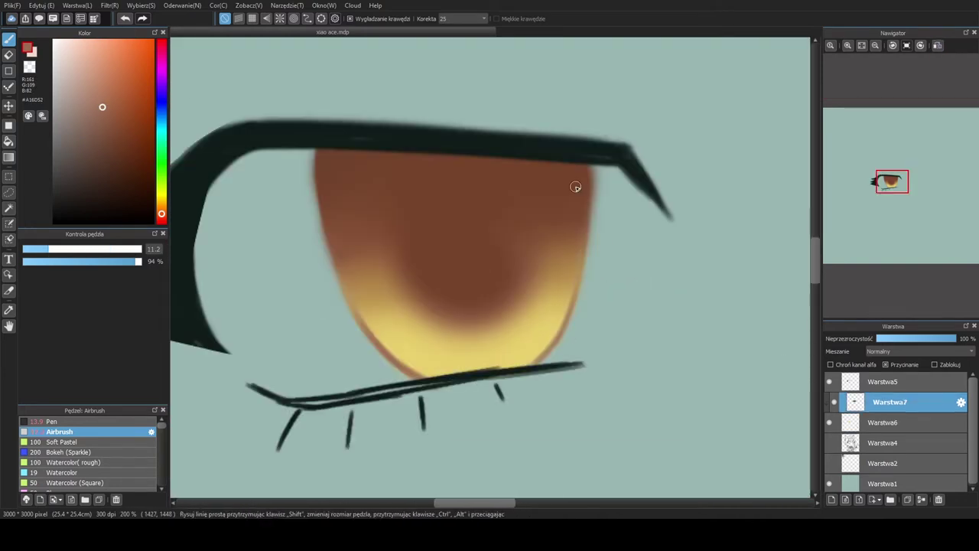
scroll(575, 186, "down", 2)
scroll(525, 163, "up", 1)
left_click(321, 212, "alt")
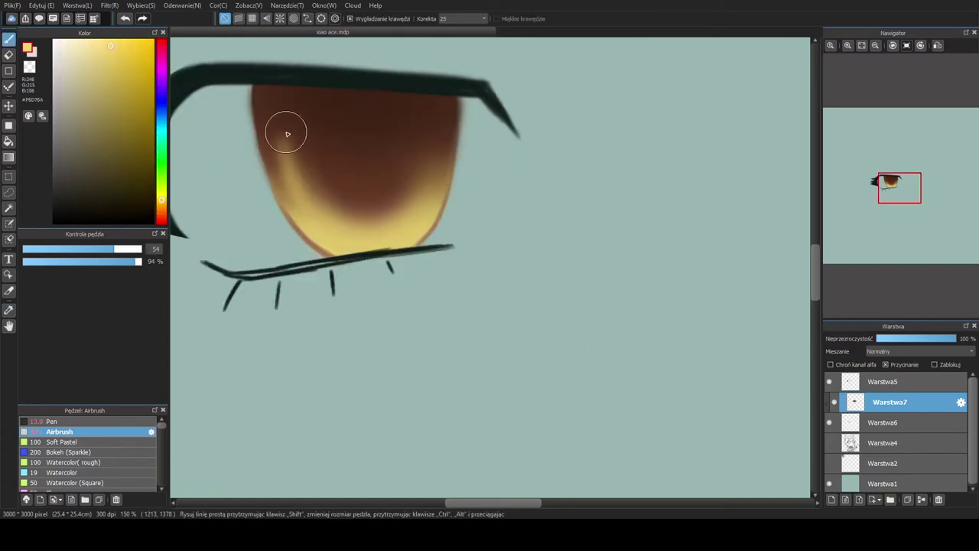
scroll(437, 262, "down", 3)
scroll(481, 221, "up", 2)
Add a new layer above the iris shading and paint white oval highlights and small cross sparkles on the left eye
key("h")
key("ctrl+shift+n")
mouse_move(487, 230)
left_mouse_down()
mouse_move(350, 170)
mouse_move(386, 175)
left_mouse_up()
key("h")
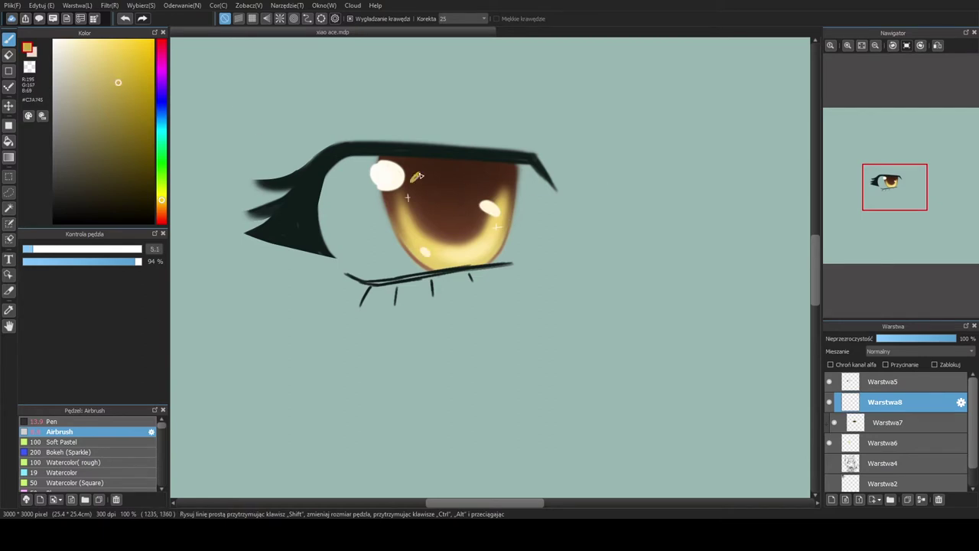
Add a small heart and a few specks in gold #BD9F35 to the left iris
key("bracketright")
scroll(632, 161, "down", 3)
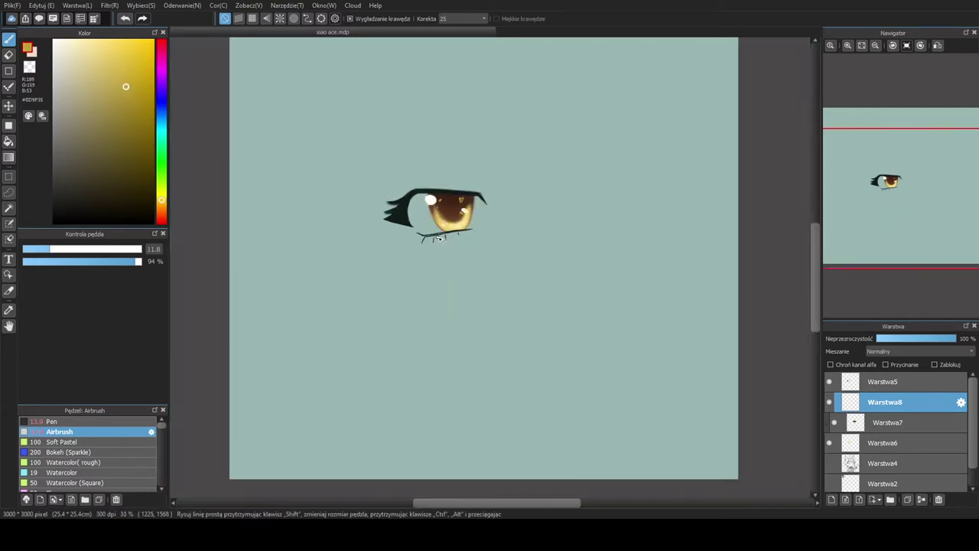
scroll(470, 232, "up", 3)
Deepen the pupil of the left eye with soft dark brown #3C1D04 strokes
left_click(470, 232, "alt")
key("bracketright")
key("bracketright")
key("bracketright")
key("bracketright")
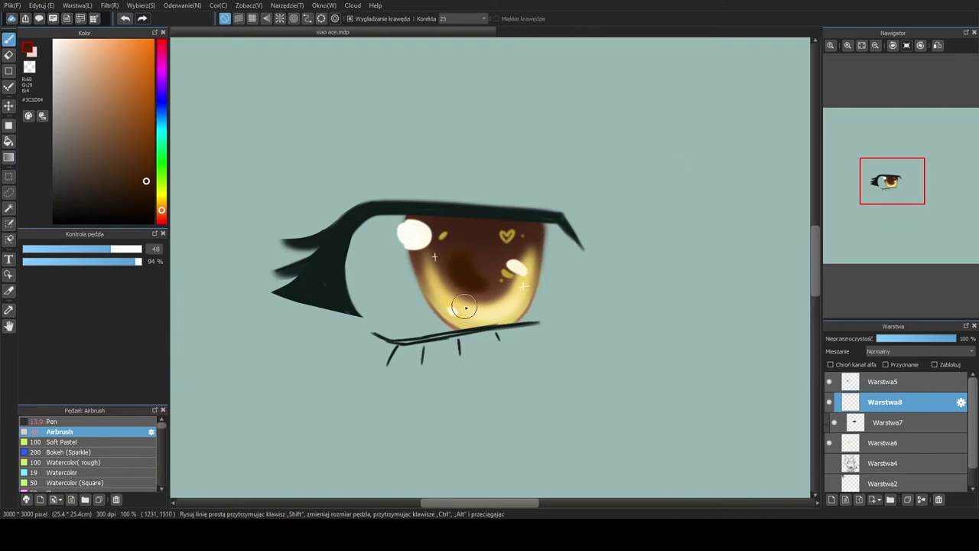
Show the sketch and draw the short inner-corner stroke of the right eye's upper lash on the lash layer, Warstwa5
scroll(465, 308, "down", 5)
left_click(829, 463)
left_click(884, 381)
scroll(527, 254, "up", 3)
key("bracketleft")
key("bracketleft")
key("bracketleft")
key("bracketleft")
scroll(526, 254, "down", 2)
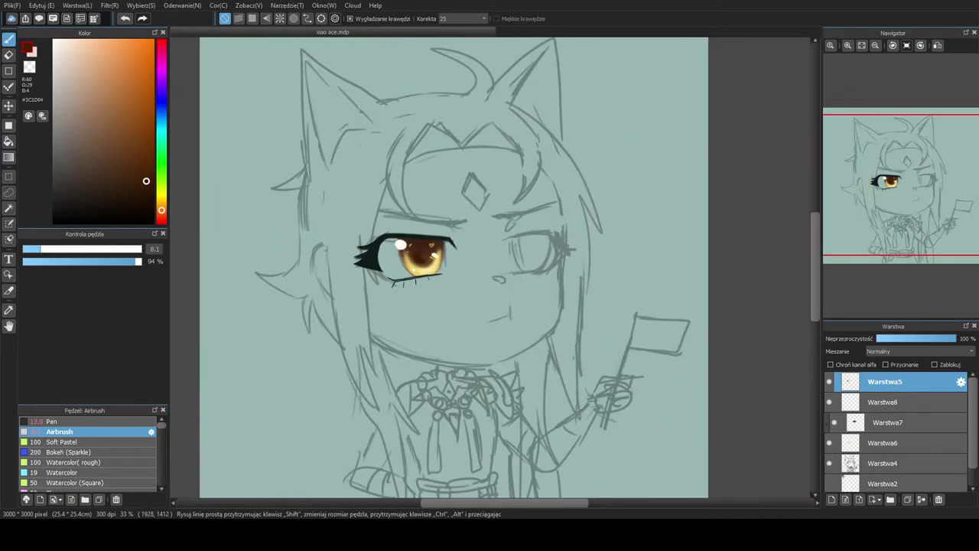
scroll(536, 239, "up", 3)
key("bracketleft")
key("h")
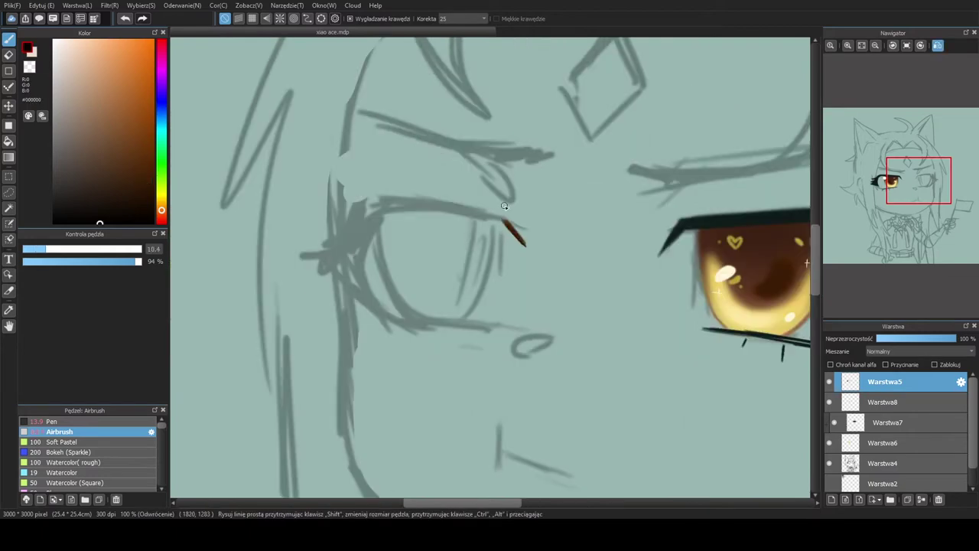
Draw the right eye's upper lash line in black along the sketch, curving down at its outer side
key("h")
left_click_drag(474, 218, 593, 199)
scroll(536, 230, "down", 2)
scroll(536, 230, "up", 1)
key("h")
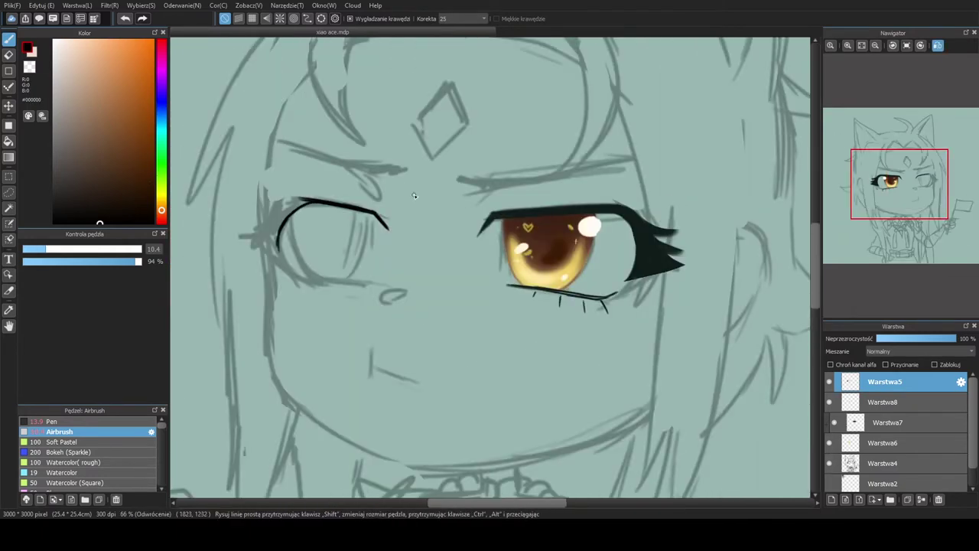
Draw and fill the pointed black lash wedge at the right eye's outer corner
key("h")
left_click_drag(697, 256, 729, 224)
key("h")
key("e")
key("b")
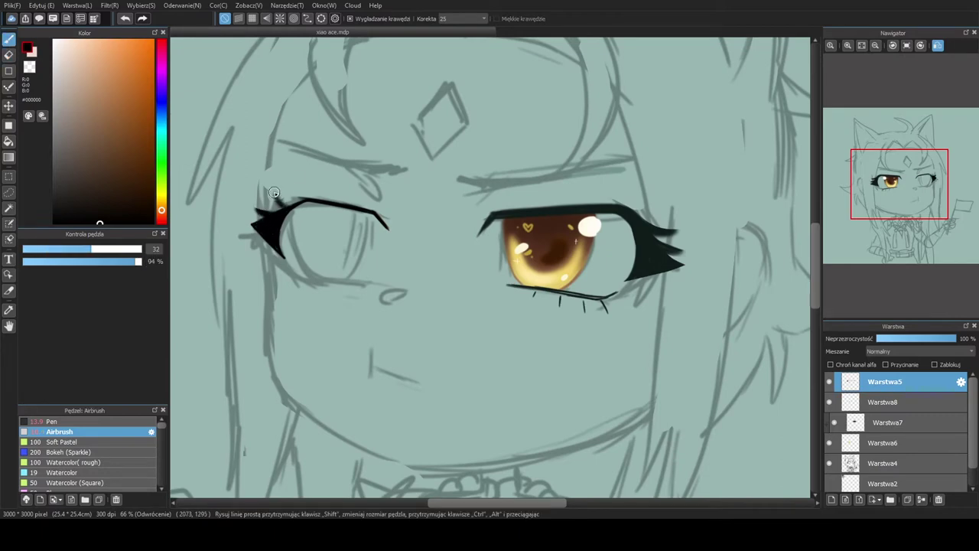
Thicken the right eye's outer upper lash and shape its curved tips by painting and erasing
left_click_drag(306, 201, 275, 195)
key("e")
key("h")
key("b")
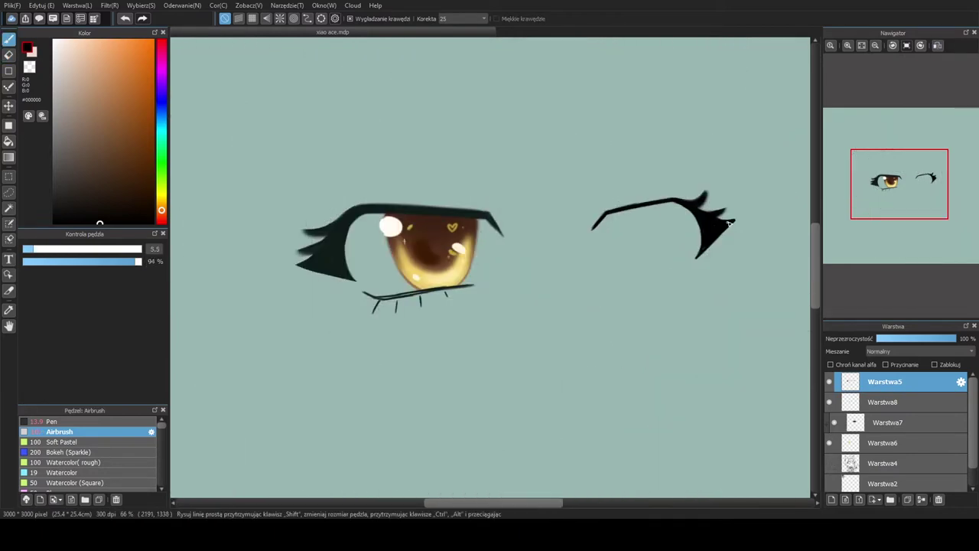
Draw the right eye's thin black lower lid line along the sketch
scroll(511, 286, "down", 1)
scroll(512, 286, "up", 4)
scroll(512, 286, "down", 2)
key("h")
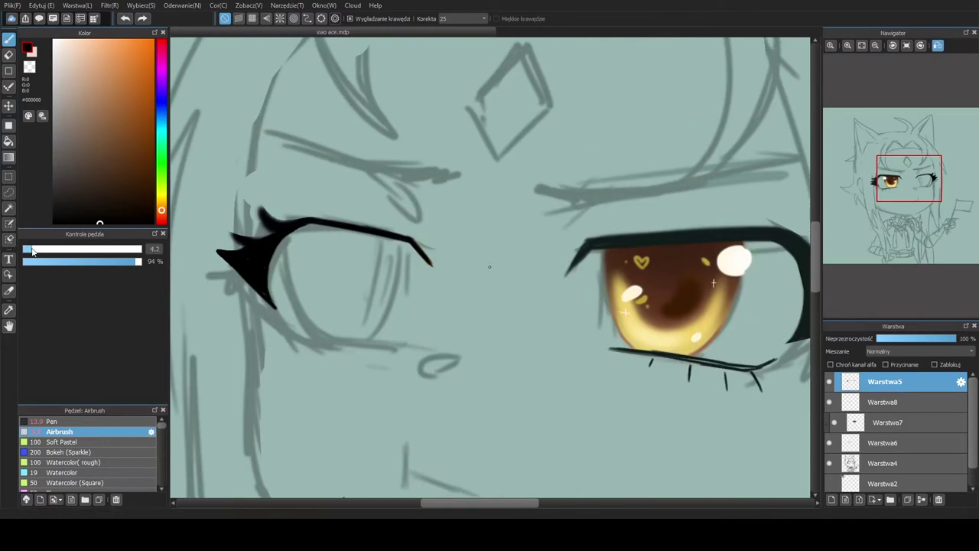
key("h")
key("h")
left_click_drag(282, 321, 376, 339)
key("h")
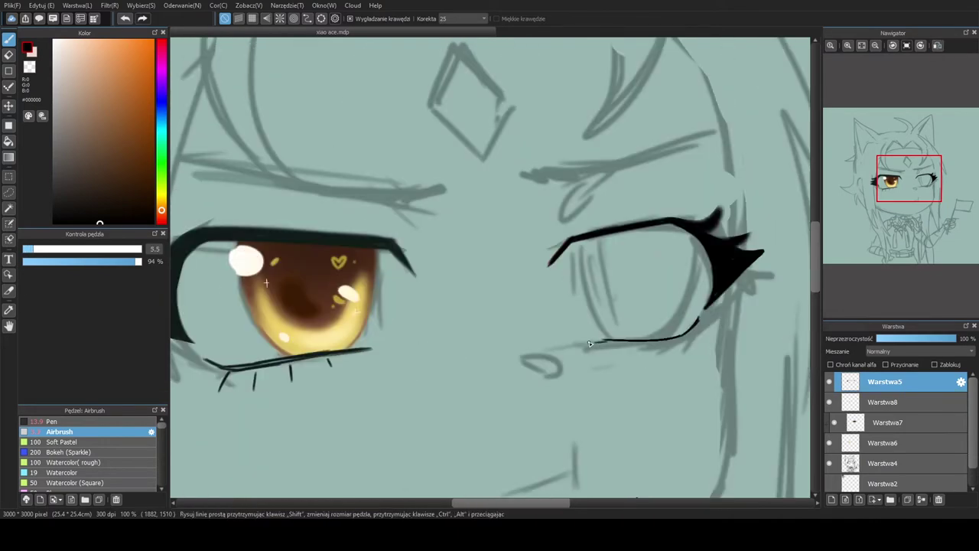
Add a row of short thin lashes under the right eye's lower lid line
key("h")
scroll(324, 360, "down", 2)
key("h")
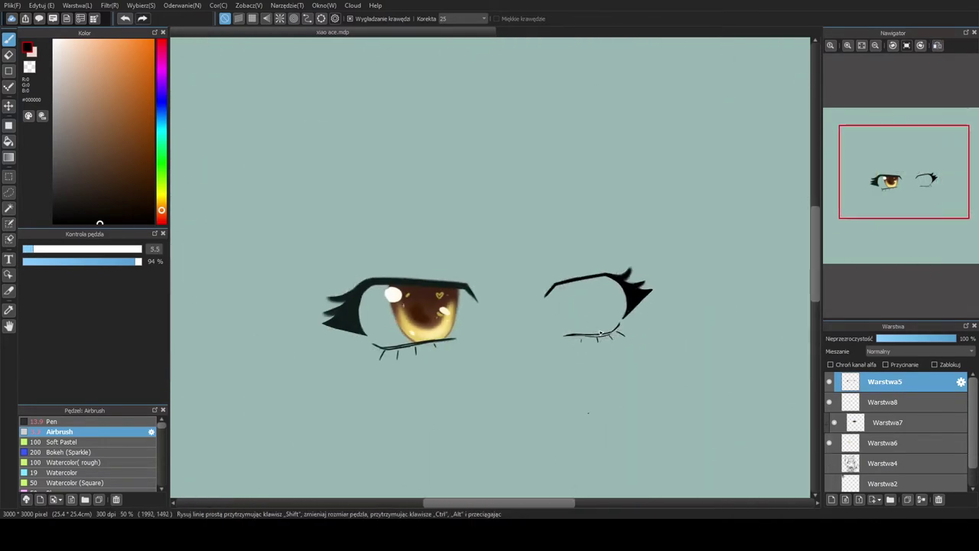
key("h")
key("h")
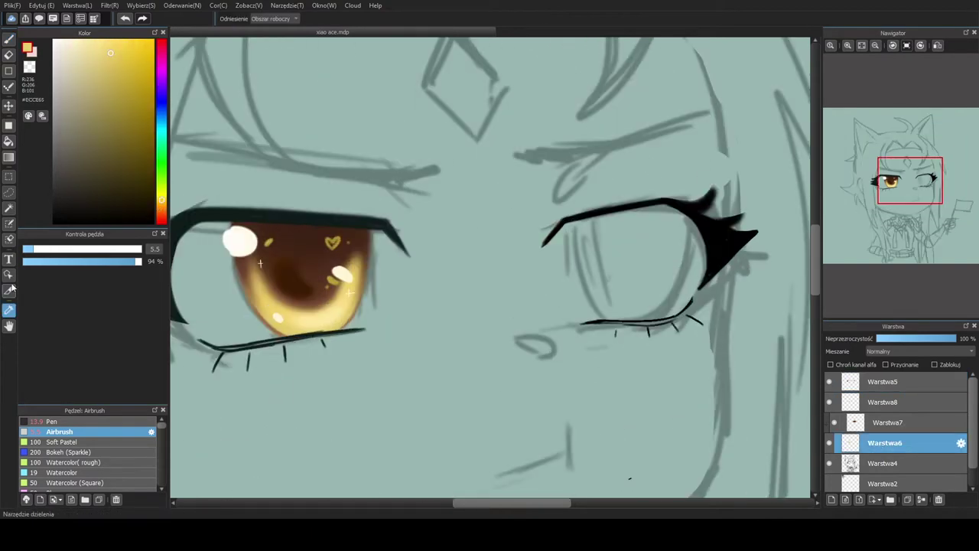
Fill the right iris with yellow #ECCE65 on the iris base layer, Warstwa6, and clean up its edges
left_click_drag(26, 251, 116, 248)
key("b")
mouse_move(535, 235)
left_mouse_down()
mouse_move(596, 249)
mouse_move(598, 230)
mouse_move(589, 229)
mouse_move(587, 258)
mouse_move(655, 303)
mouse_move(677, 221)
left_mouse_up()
key("h")
key("bracketleft")
key("bracketleft")
key("bracketleft")
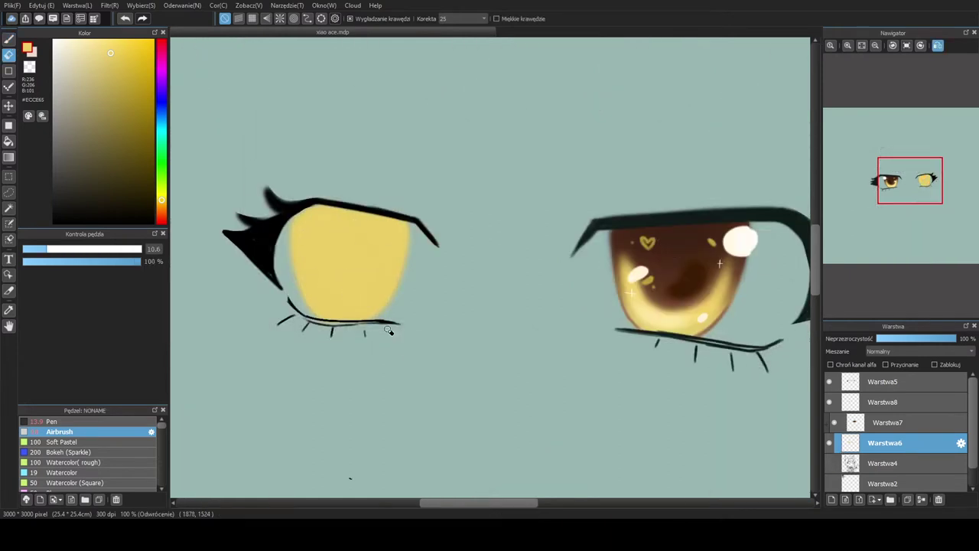
Paint brown #77462C over the upper part and round centre of the right iris on clipping layer Warstwa7
left_click(887, 422)
left_click(161, 214)
left_click(116, 138)
left_click_drag(74, 249, 142, 248)
mouse_move(329, 269)
left_mouse_down()
mouse_move(359, 267)
mouse_move(323, 171)
mouse_move(398, 187)
left_mouse_up()
Darken the top of the right iris and paint a dark brown pupil in its centre
left_click(118, 161)
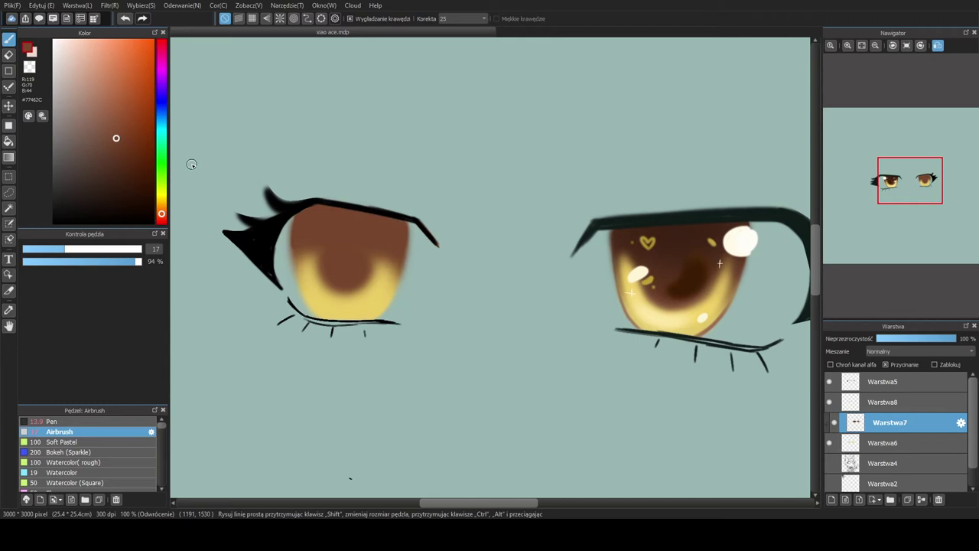
key("bracketright")
left_click_drag(339, 274, 405, 259)
key("bracketleft")
key("bracketleft")
key("bracketleft")
left_click(362, 268, "alt")
left_click_drag(340, 236, 383, 245)
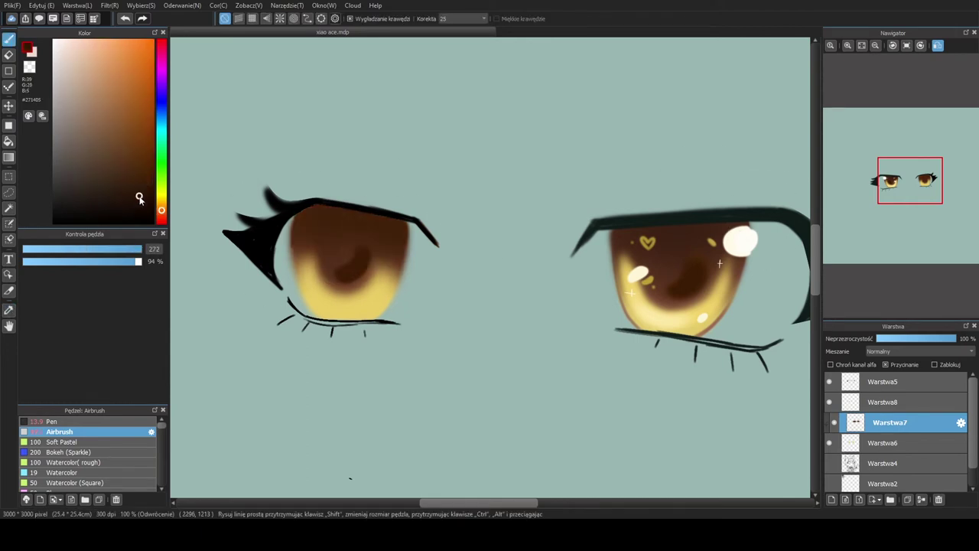
Outline the sides of the right iris in brown #9C6D50 on the iris base layer, Warstwa6
key("h")
left_click(612, 260, "alt")
left_click(54, 243)
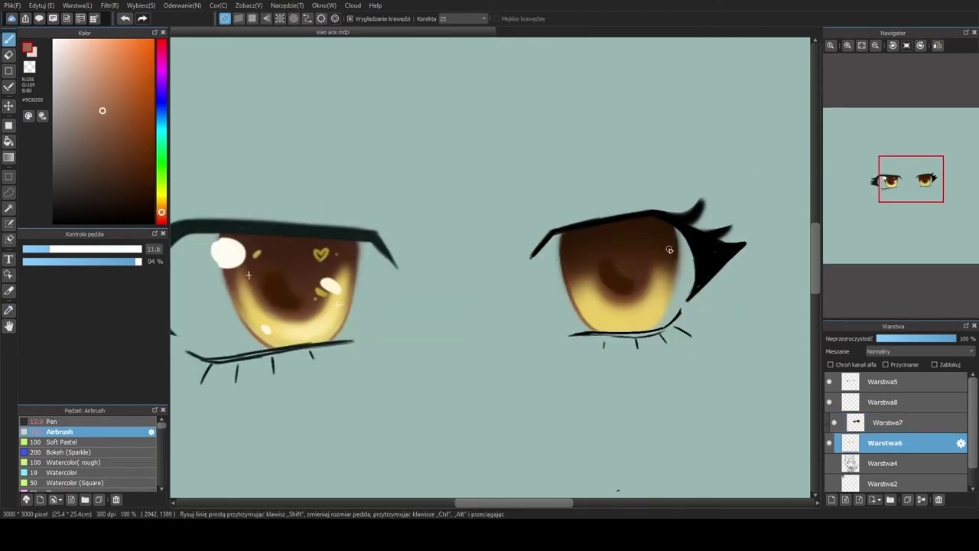
Paint a soft light yellow #FCE9A3 glow along the lower part of the right iris
left_click(627, 321, "alt")
left_click(654, 298, "ctrl")
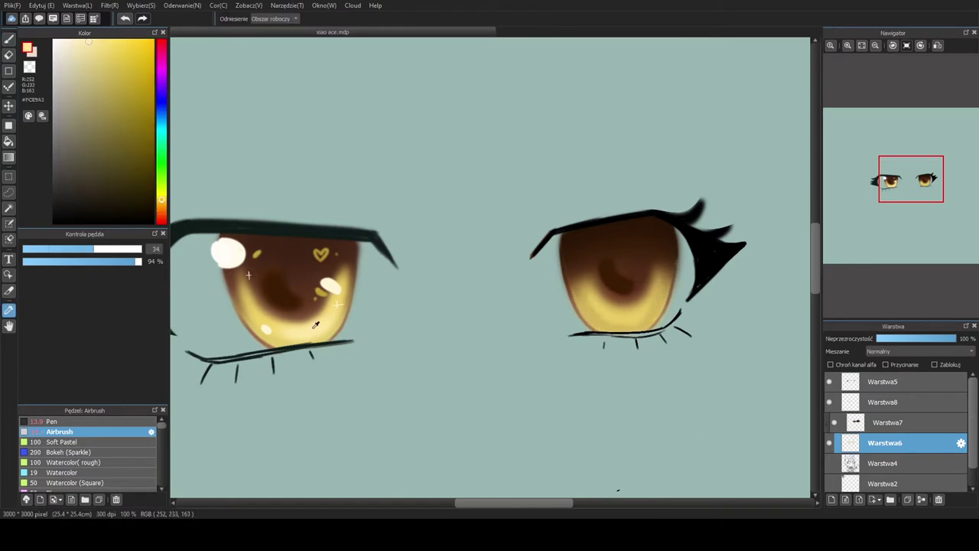
left_click_drag(618, 287, 635, 313)
Add off-white #FFFAE9 oval highlights and cross sparkles to the right eye on the highlight layer, Warstwa8
left_click(885, 401)
left_click(564, 254)
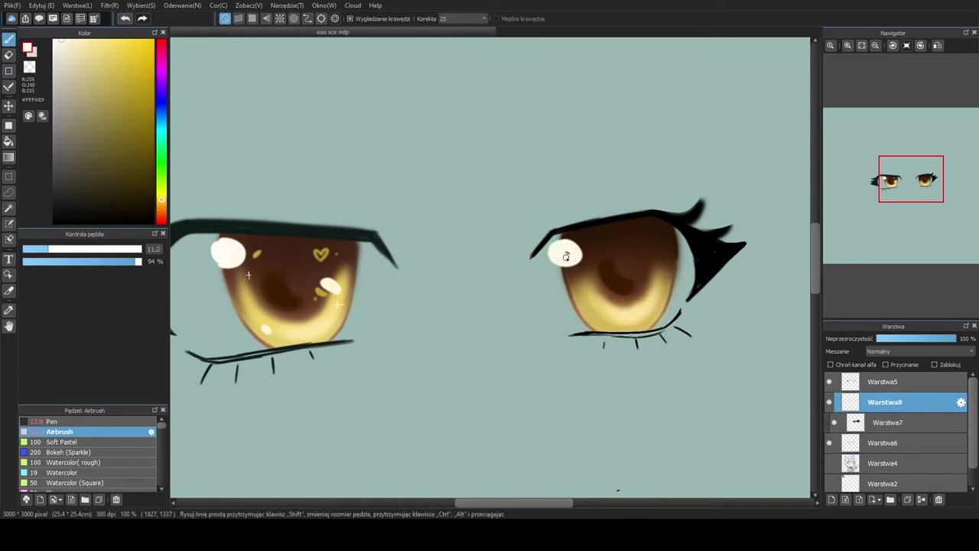
left_click(600, 316, "alt")
left_click(660, 292)
left_click(592, 263)
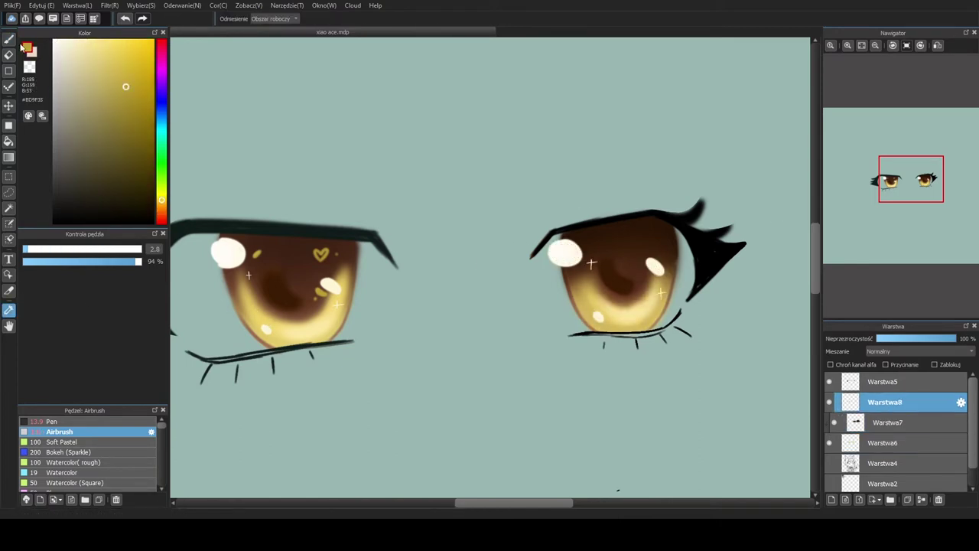
Add a small heart and specks in gold #BD9F35 to the right iris, matching the left eye
left_click(647, 279, "alt")
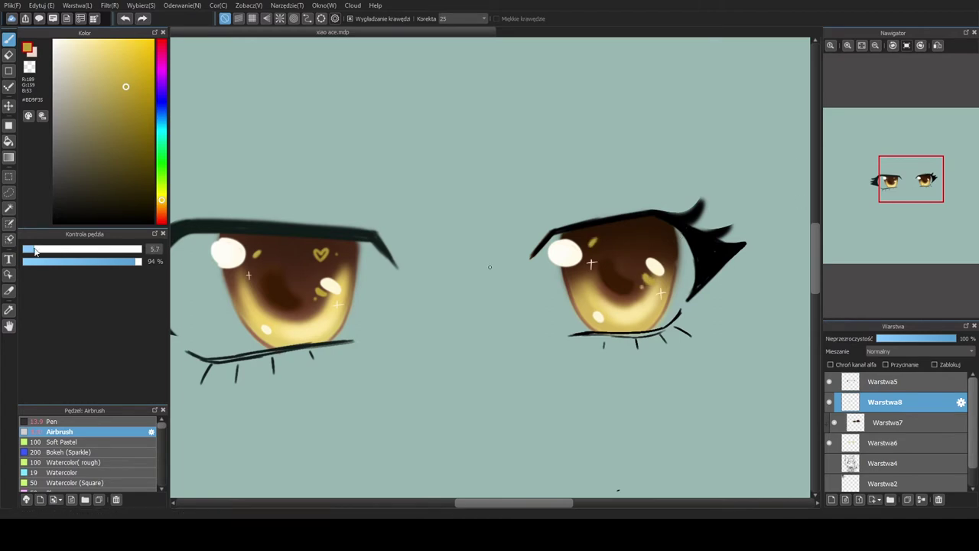
left_click_drag(645, 235, 646, 247)
key("ctrl+minus")
key("h")
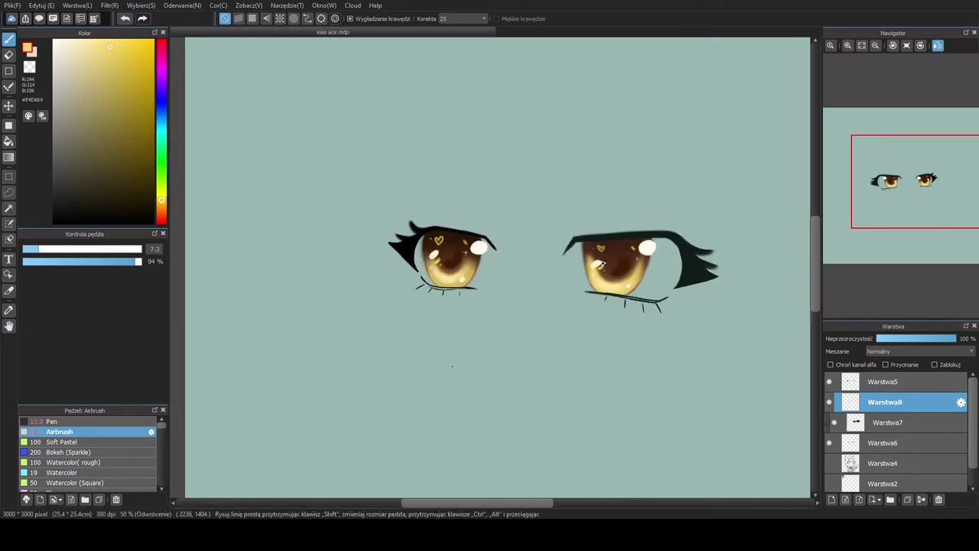
Make the line layer Warstwa5 active with black as the colour, and show the sketch layer Warstwa4 again
key("h")
key("ctrl+plus")
key("e")
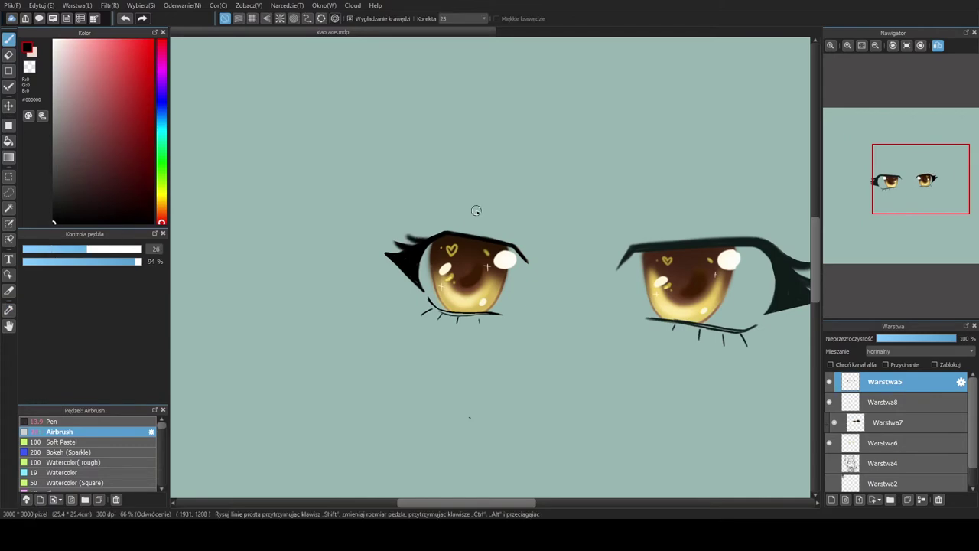
key("ctrl+plus")
key("ctrl+plus")
key("ctrl+plus")
key("ctrl+minus")
key("ctrl+minus")
key("ctrl+minus")
key("ctrl+minus")
left_click(829, 463)
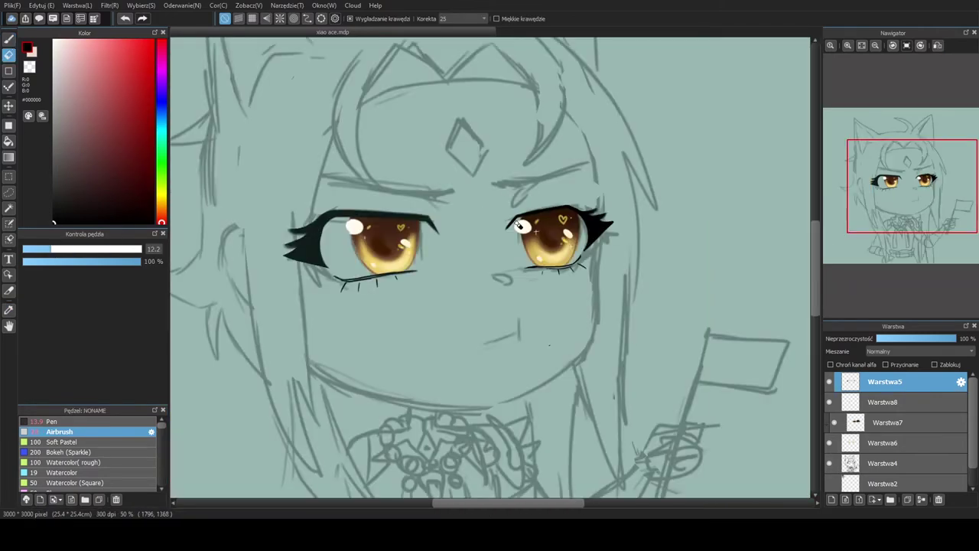
Block in both eyebrows with soft black airbrush strokes over the sketch on Warstwa5
key("b")
key("ctrl+plus")
left_click_drag(413, 157, 572, 126)
key("ctrl+minus")
key("h")
key("h")
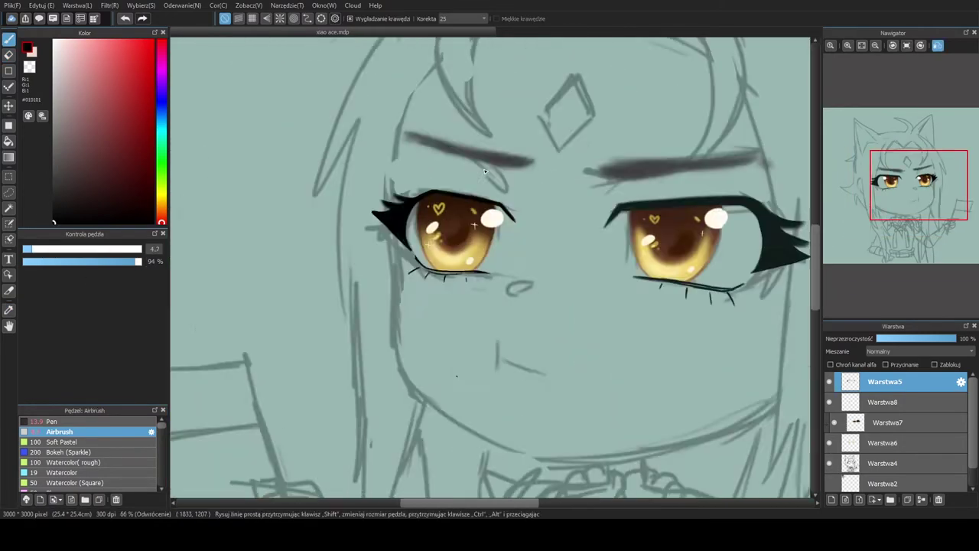
Add fine black #010101 hair strokes along both eyebrows with the Airbrush at size 4.7
key("ctrl+plus")
key("ctrl+plus")
mouse_move(405, 258)
left_mouse_down()
mouse_move(327, 289)
mouse_move(465, 253)
left_mouse_up()
key("ctrl+minus")
key("ctrl+minus")
key("ctrl+minus")
key("h")
key("ctrl+plus")
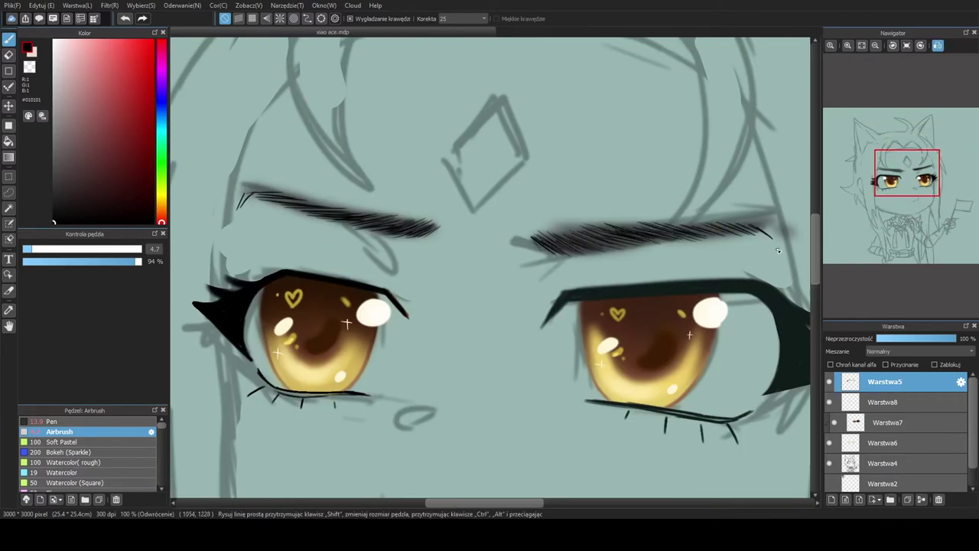
Outline the small teardrop nose and the slanted mouth with its short vertical stroke in thin black lines
key("ctrl+minus")
key("ctrl+minus")
key("h")
key("ctrl+plus")
key("ctrl+plus")
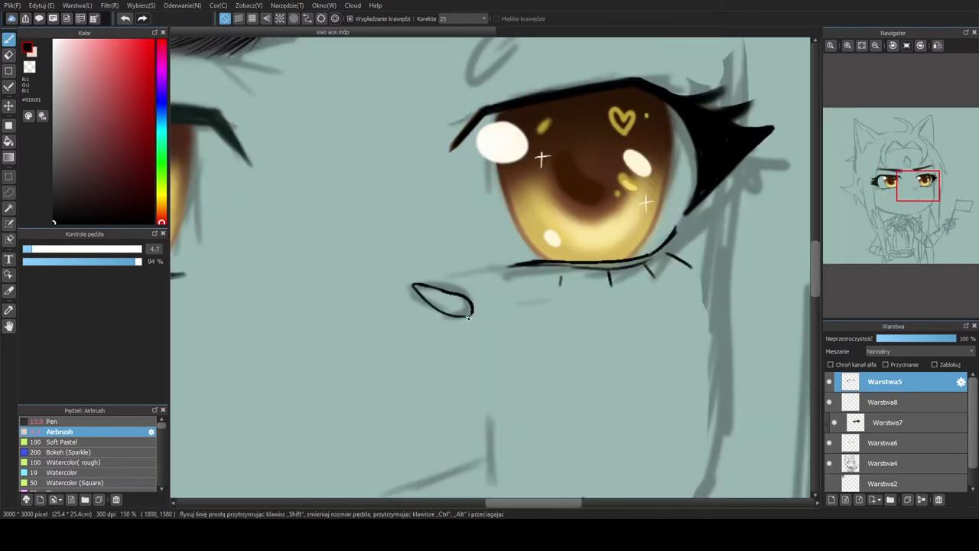
key("ctrl+minus")
key("ctrl+minus")
key("ctrl+plus")
key("ctrl+plus")
key("h")
key("ctrl+minus")
key("ctrl+minus")
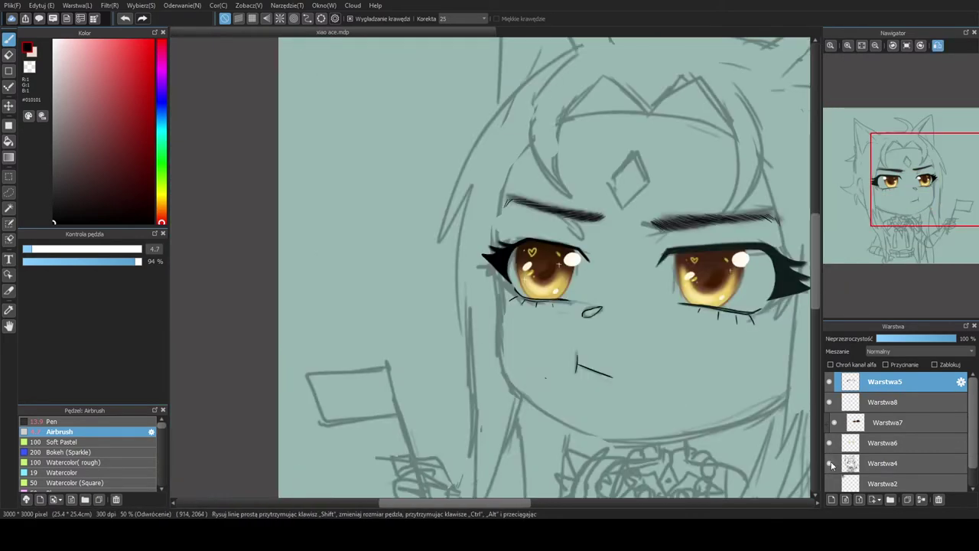
Draw a thin leaf-shaped eyelid fold above the inner corner of the right eye
key("ctrl+minus")
key("h")
key("ctrl+plus")
key("ctrl+minus")
key("ctrl+plus")
key("ctrl+plus")
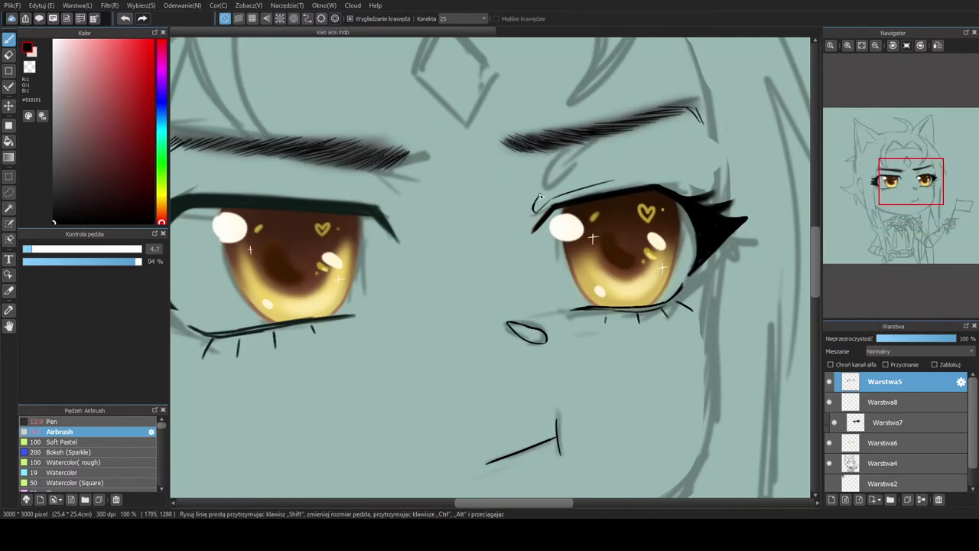
key("ctrl+minus")
key("h")
key("ctrl+plus")
key("h")
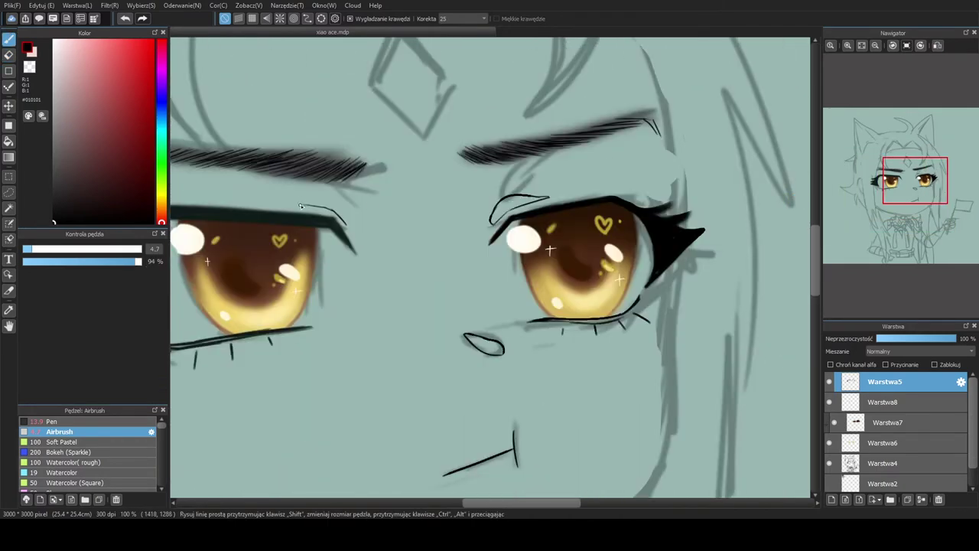
Draw the matching eyelid fold on the left eye and thin crease lines above both upper lashes
key("ctrl+minus")
key("h")
key("ctrl+plus")
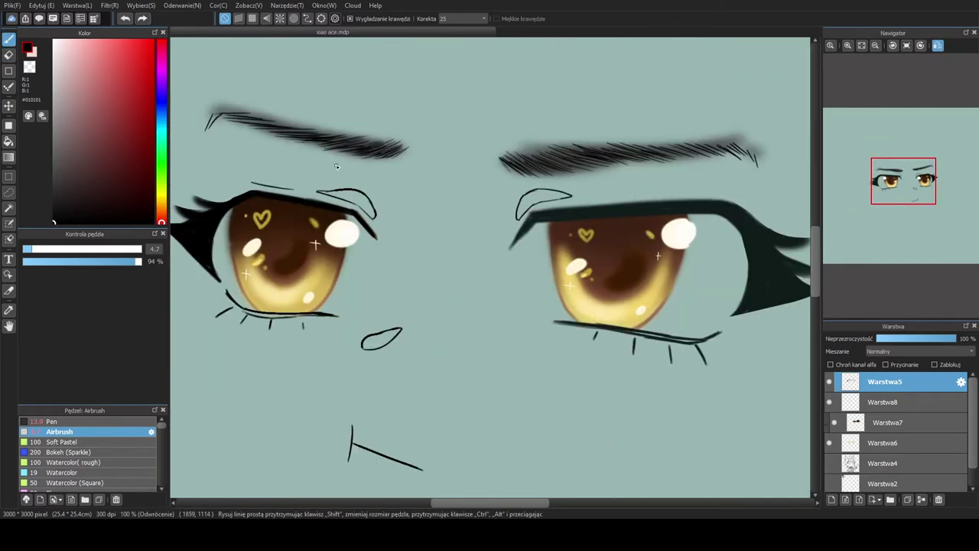
key("ctrl+minus")
key("h")
key("ctrl+plus")
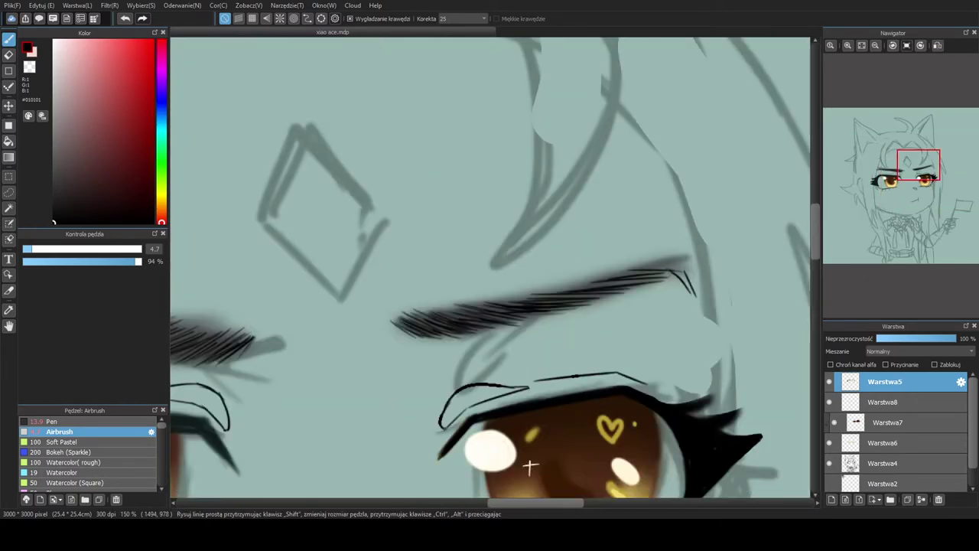
Outline the diamond mark on the forehead in light purple #AA85C2
key("ctrl+minus")
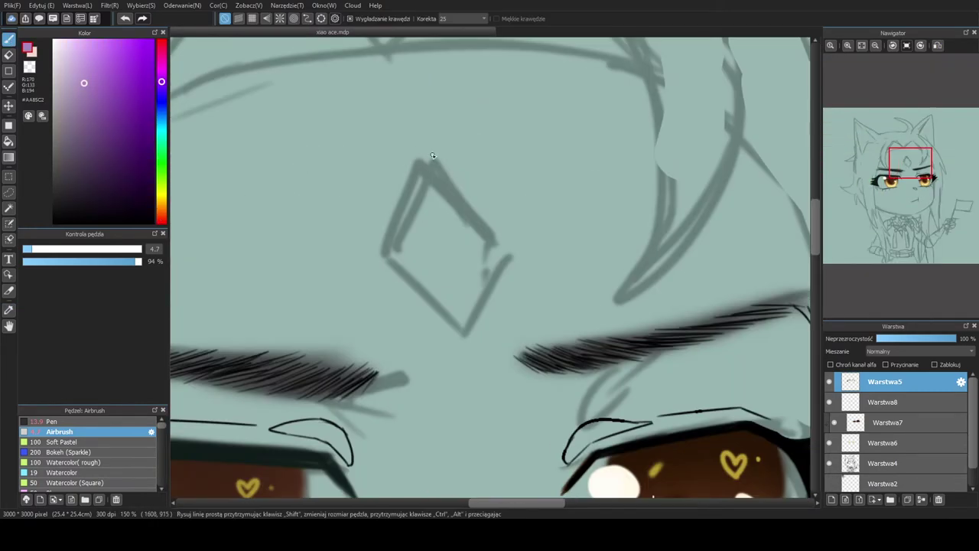
key("ctrl+minus")
key("ctrl+minus")
key("ctrl+minus")
Select the forehead diamond with the lasso, adjust it with a transform, and deselect it
key("m")
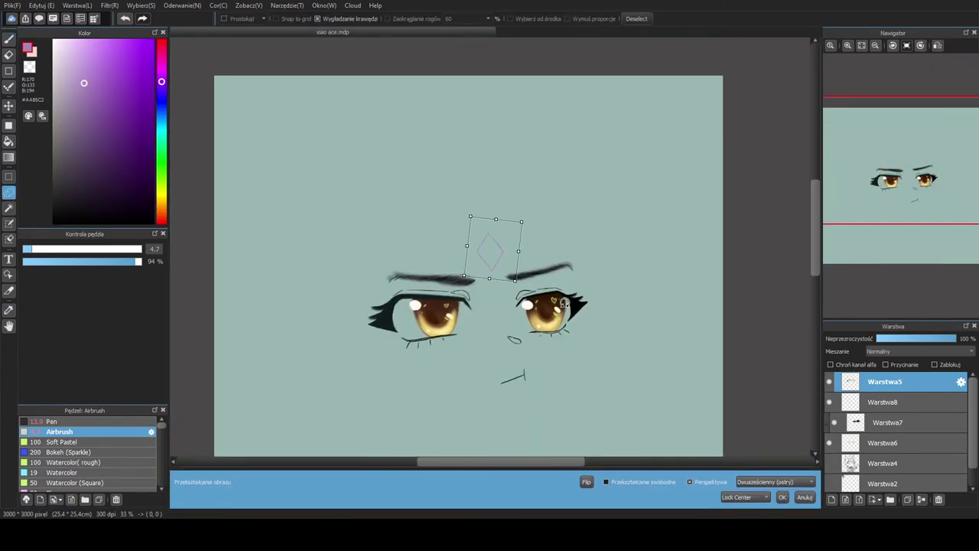
key("ctrl+a")
key("ctrl+d")
key("ctrl+minus")
key("ctrl+plus")
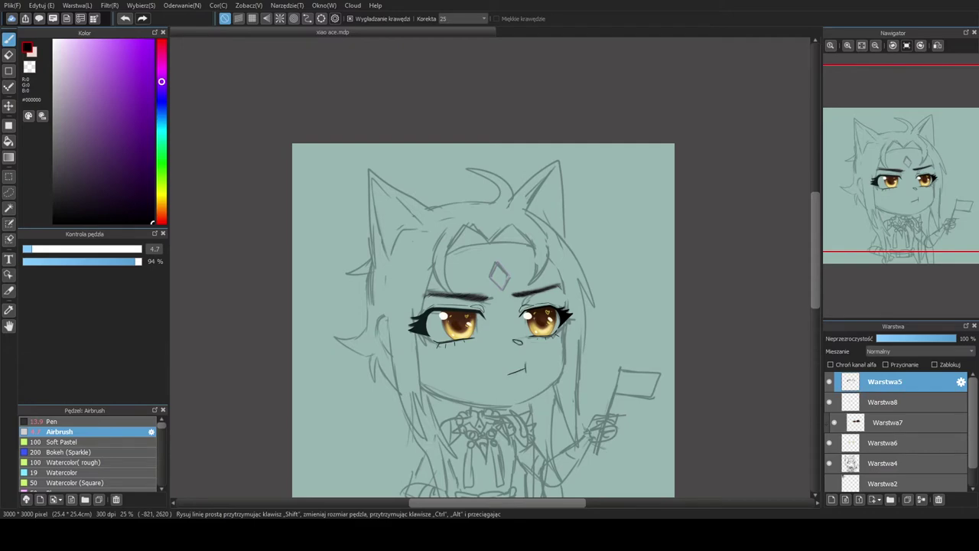
Ink the curved locks of the bangs on both sides and the M-shaped parting between them in black at brush size 5.5
key("ctrl+plus")
key("ctrl+plus")
key("ctrl+plus")
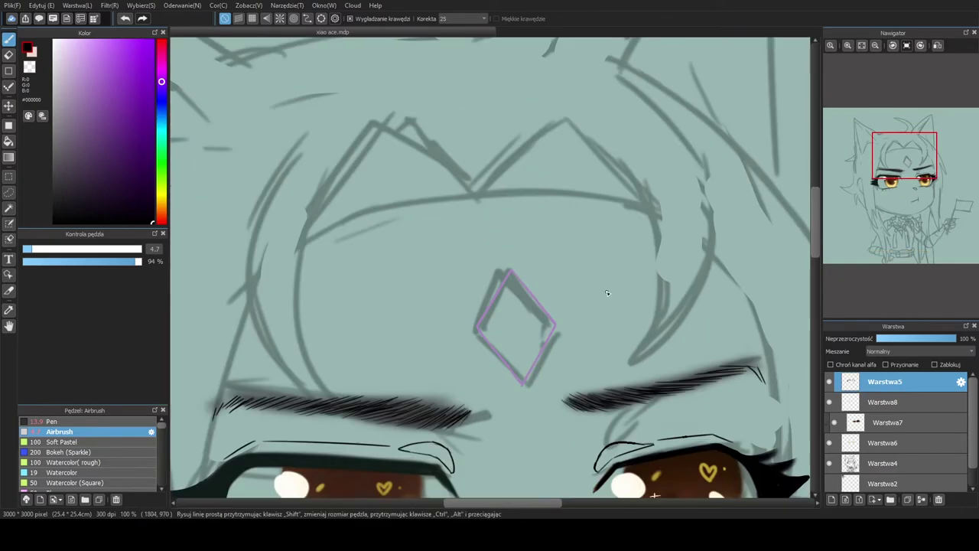
key("ctrl+minus")
key("ctrl+minus")
key("ctrl+plus")
key("ctrl+plus")
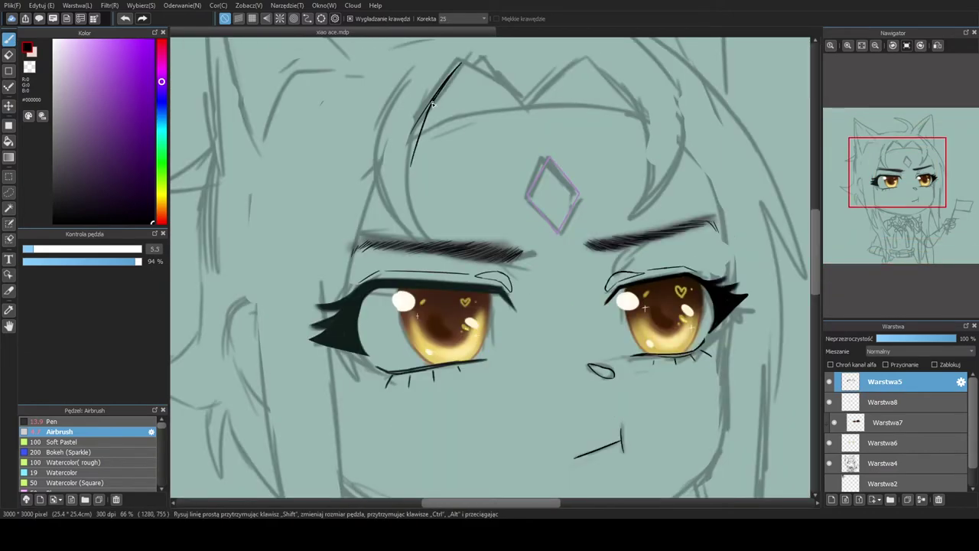
scroll(447, 60, "down", 3)
key("h")
scroll(447, 60, "up", 4)
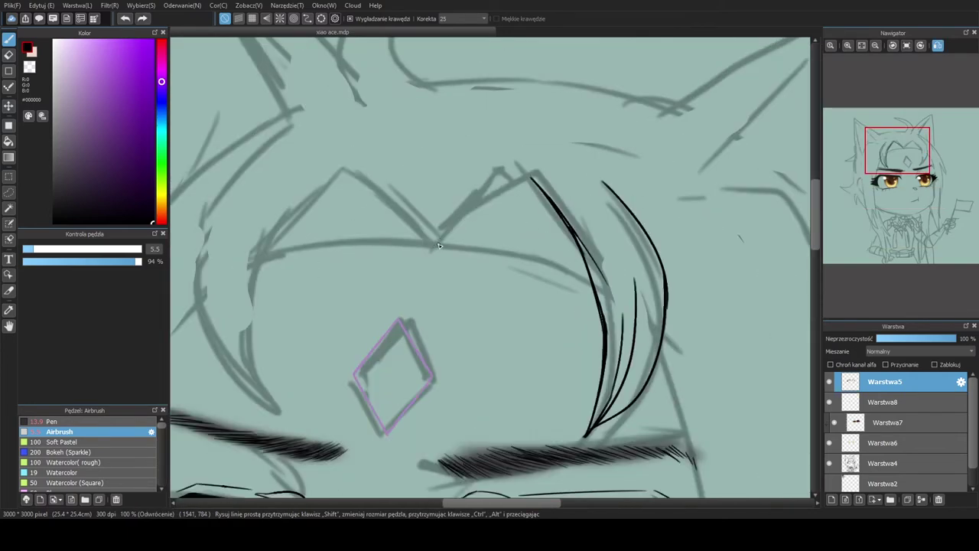
left_click(434, 245, "shift")
left_click(348, 176, "shift")
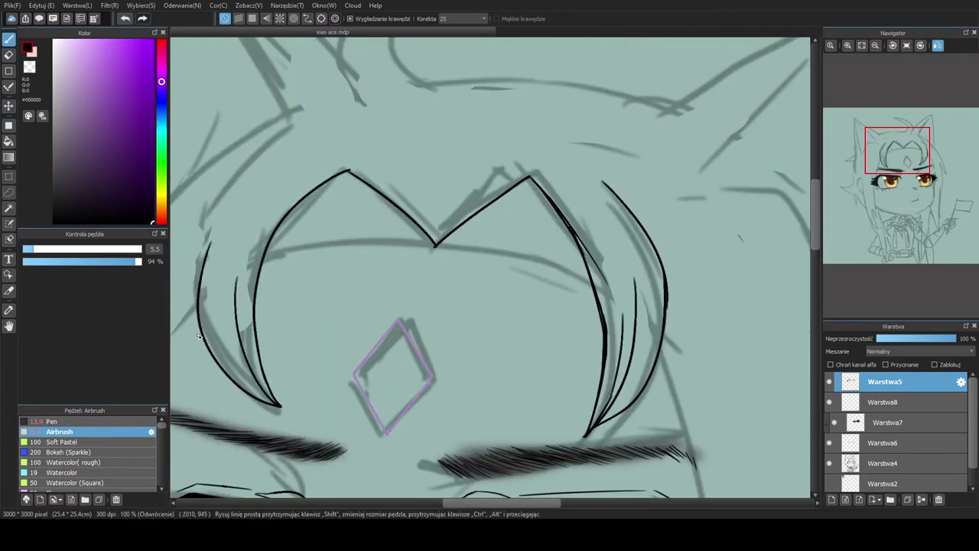
Ink the curved hairline across the forehead, joining it to the inner edges of the bangs
scroll(197, 337, "down", 3)
scroll(355, 187, "up", 7)
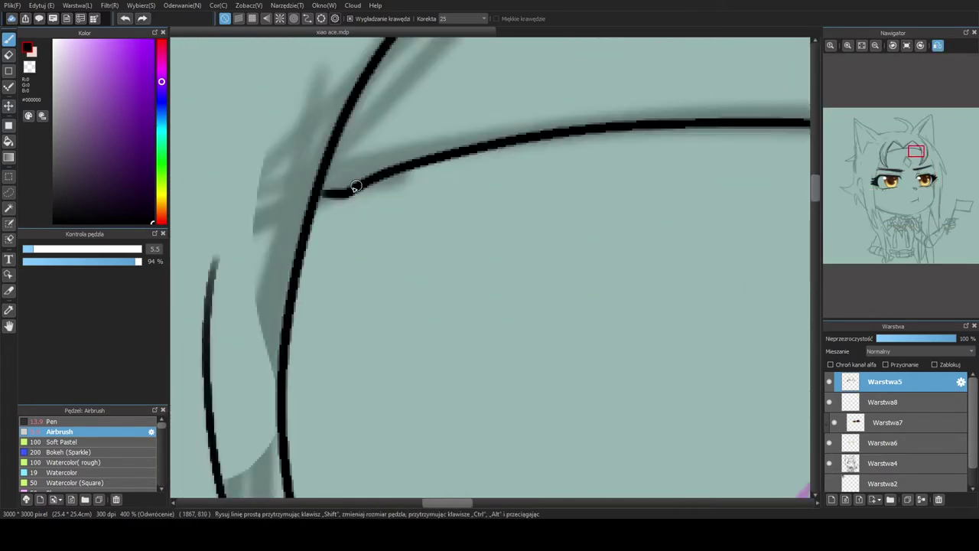
scroll(355, 187, "down", 5)
scroll(383, 230, "up", 2)
scroll(383, 229, "down", 2)
scroll(398, 260, "up", 2)
Ink the long left side lock with pointed strands, from beside the bangs down to its tip near the canvas edge
left_click_drag(403, 77, 398, 265)
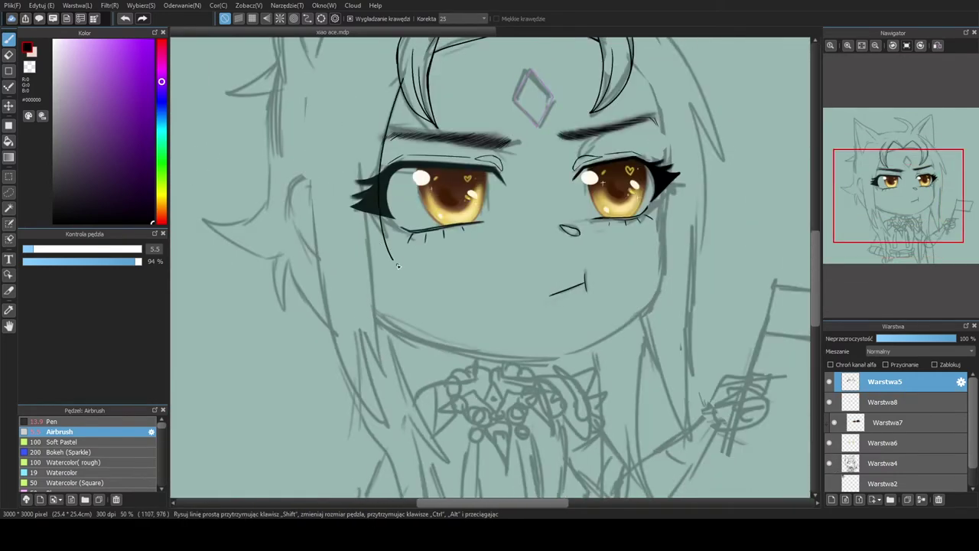
scroll(435, 440, "down", 3)
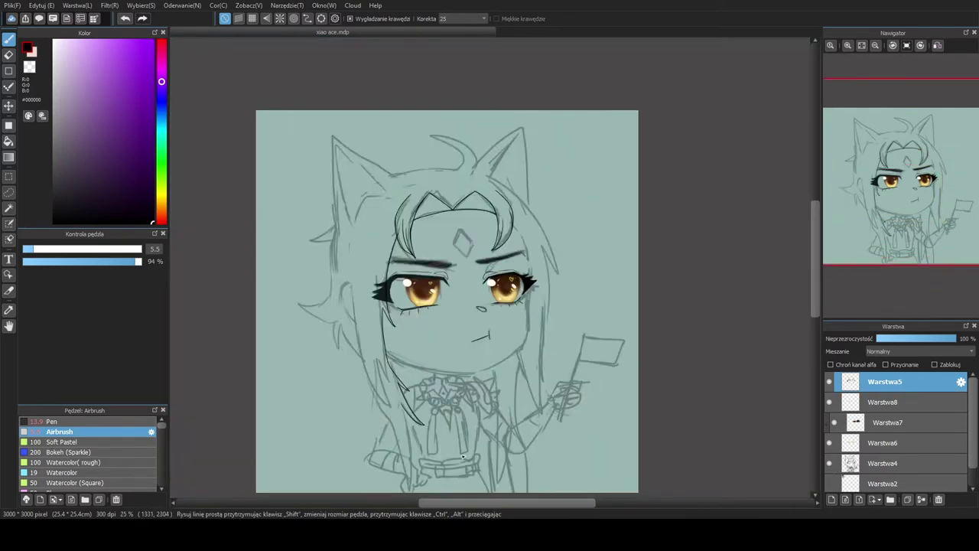
key("h")
scroll(727, 229, "up", 3)
left_click_drag(731, 110, 721, 289)
scroll(668, 367, "up", 1)
left_click_drag(601, 223, 540, 401)
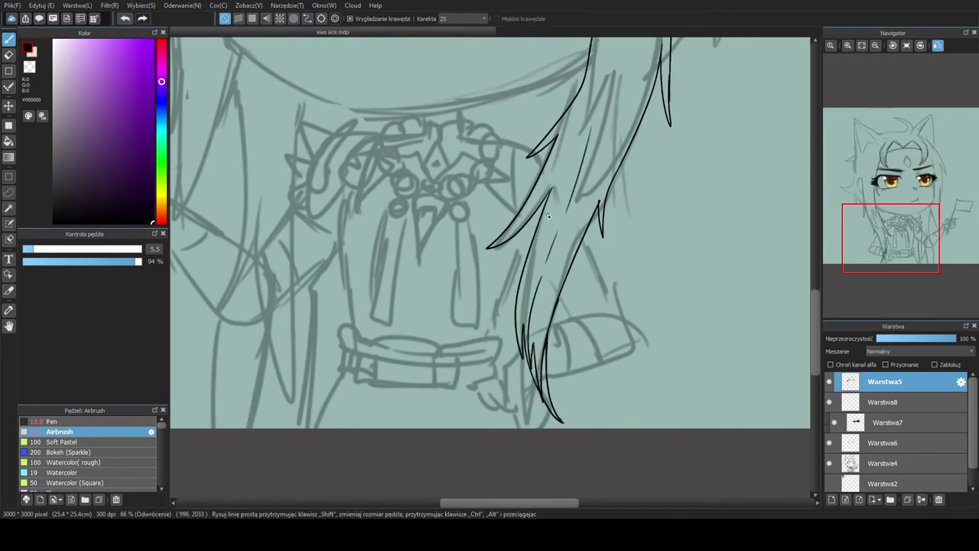
scroll(548, 217, "down", 1)
key("h")
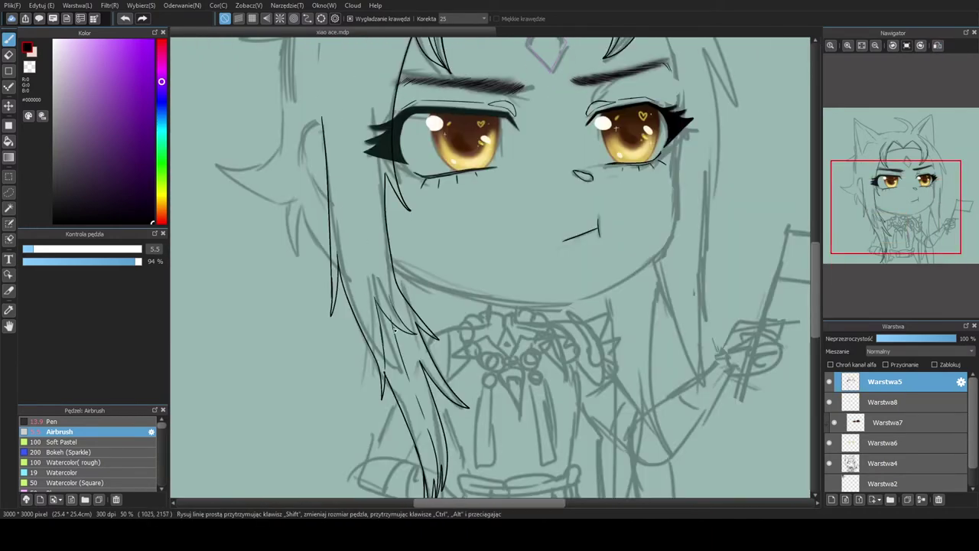
scroll(393, 327, "down", 2)
left_click(828, 464)
Ink the right cheek contour from the outer lashes down to the jaw in black at brush size 7.3
scroll(553, 205, "up", 4)
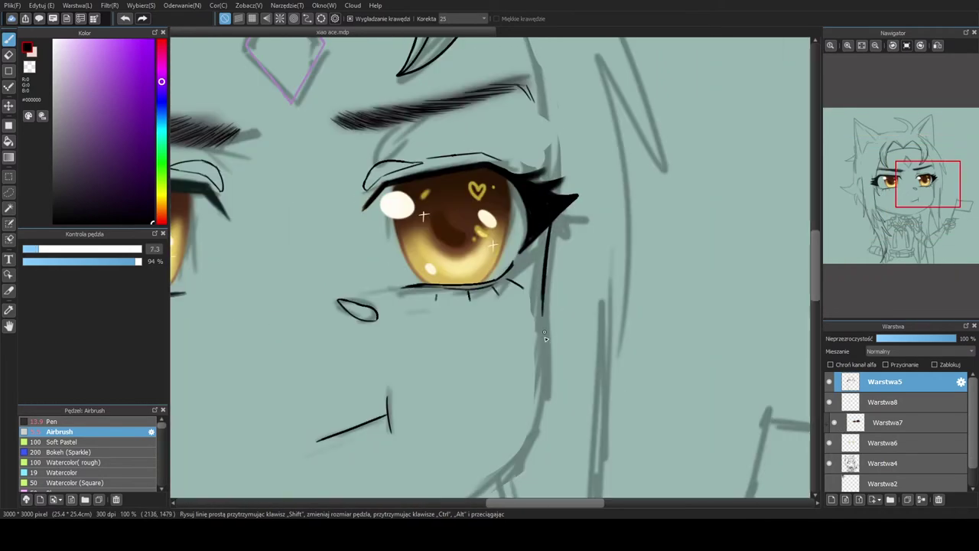
scroll(545, 337, "down", 2)
key("h")
scroll(261, 176, "up", 2)
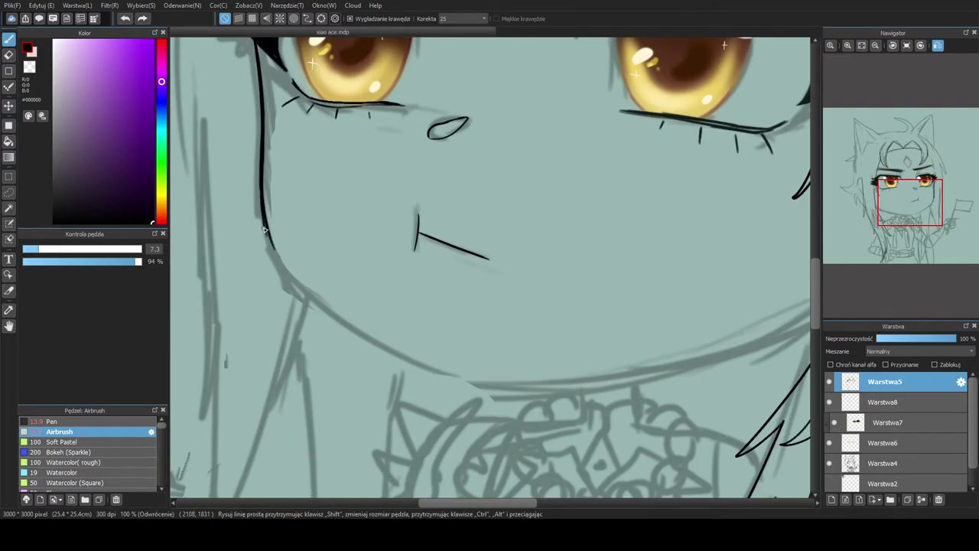
scroll(264, 230, "down", 2)
scroll(246, 228, "up", 1)
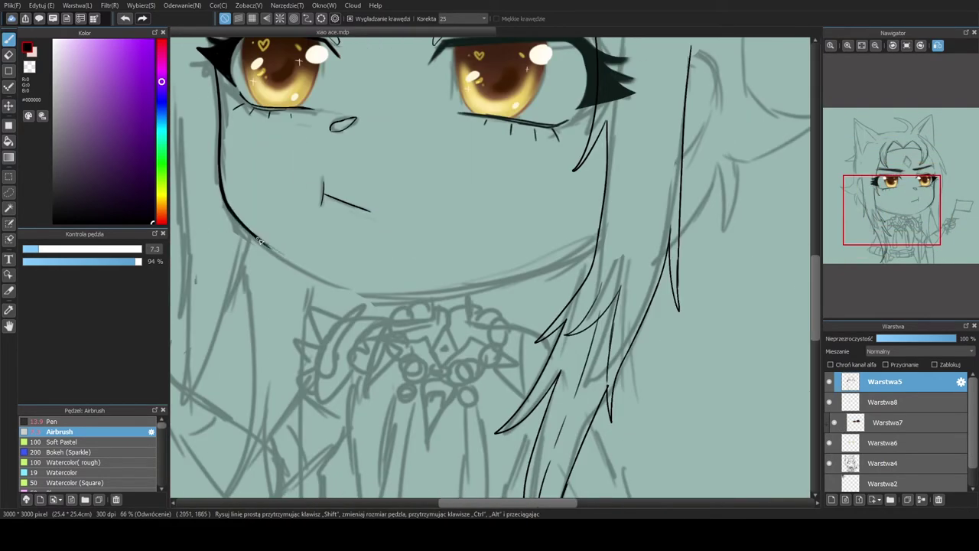
Ink the jawline from the left side lock across the chin to the right cheek contour
scroll(259, 240, "down", 1)
key("h")
scroll(479, 218, "up", 1)
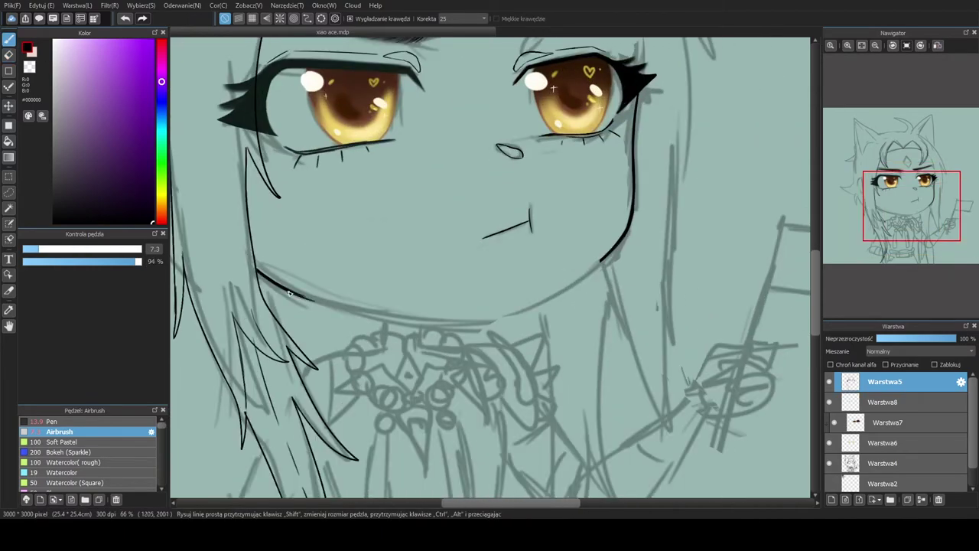
scroll(289, 293, "down", 1)
scroll(344, 268, "up", 1)
key("h")
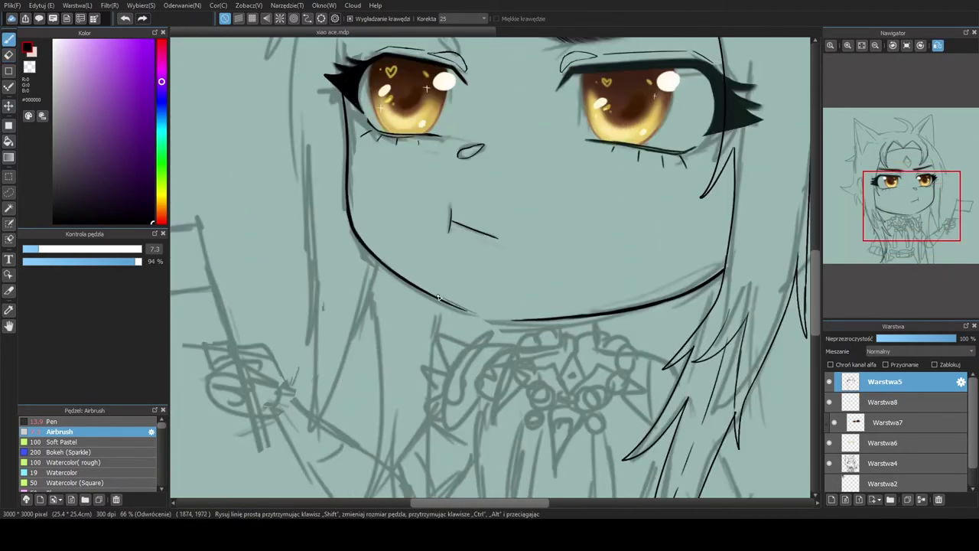
key("h")
scroll(507, 322, "up", 1)
scroll(495, 311, "down", 1)
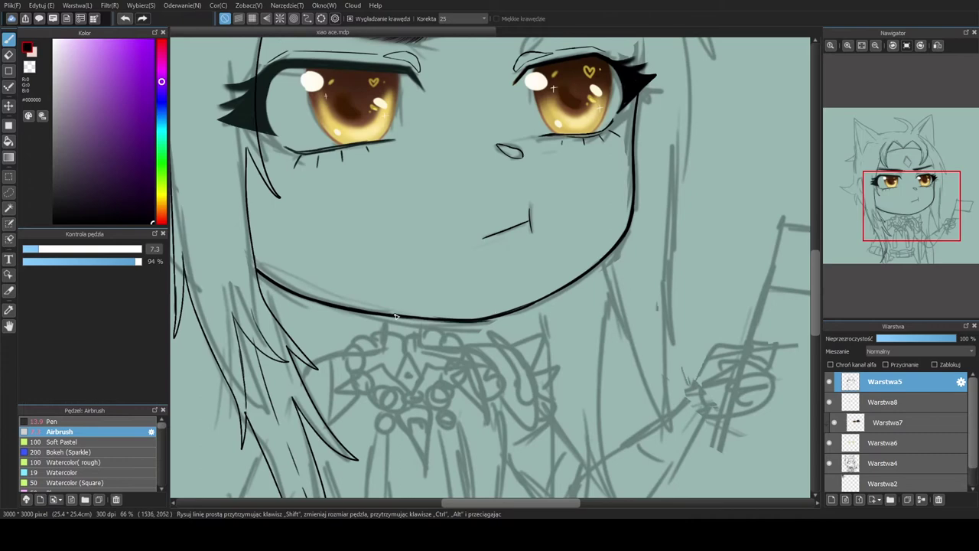
Thicken and smooth the black contour where the jaw lines meet at the chin
scroll(395, 316, "down", 1)
key("h")
scroll(527, 321, "up", 2)
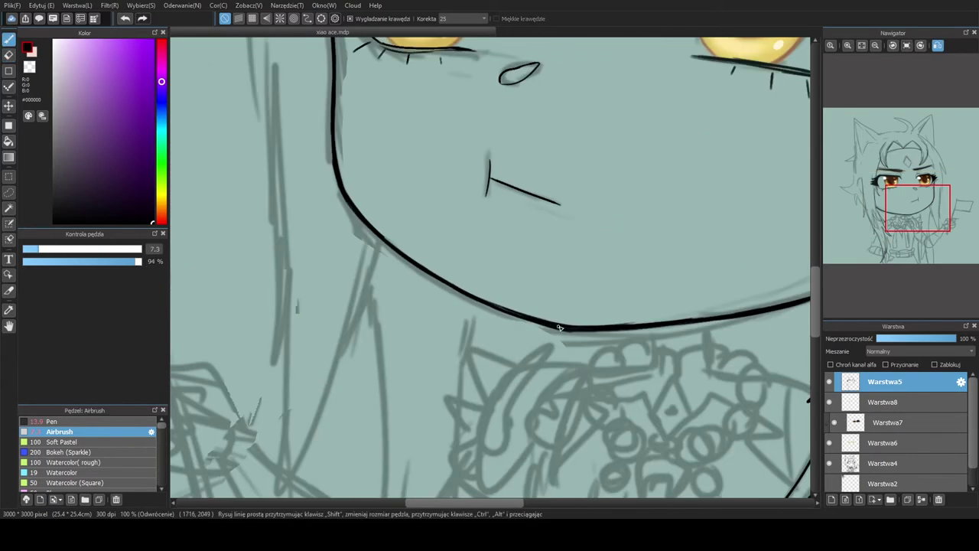
scroll(559, 327, "down", 1)
key("h")
scroll(566, 306, "up", 2)
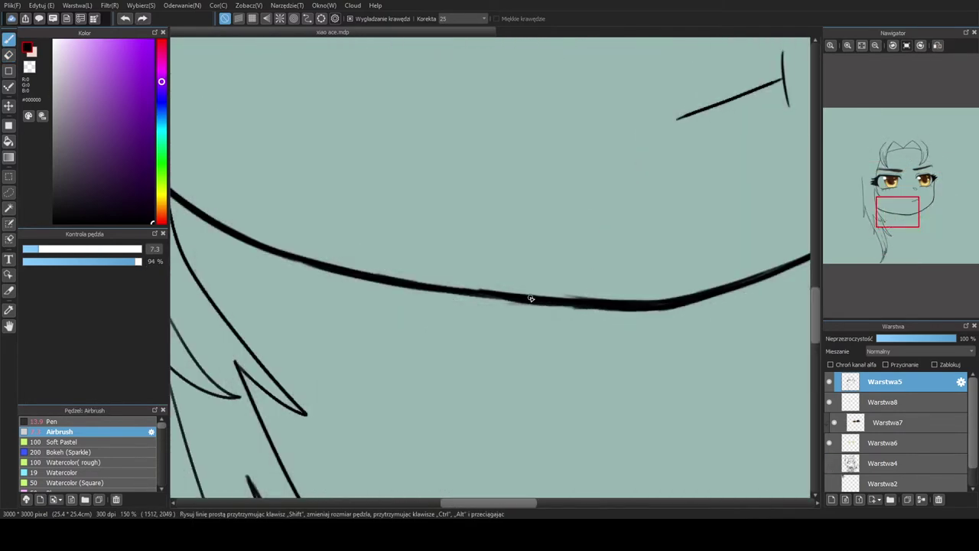
Ink the right temple contour from the bangs down to the outer lashes
scroll(538, 304, "down", 2)
key("h")
scroll(398, 206, "up", 1)
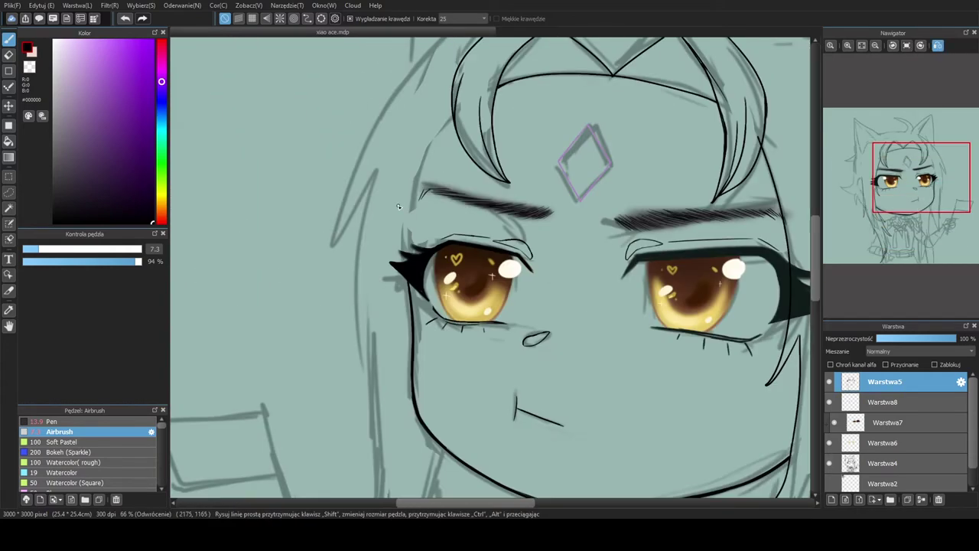
scroll(432, 132, "down", 1)
key("h")
scroll(649, 242, "down", 1)
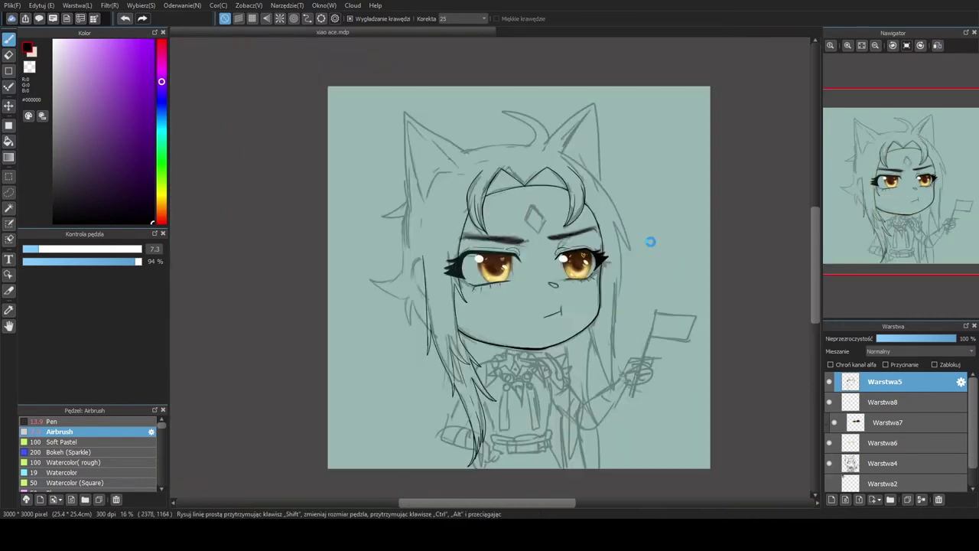
Ink the long right side hair with pointed strands down to the chest in black at brush size 6.3
scroll(574, 280, "up", 2)
scroll(505, 64, "down", 1)
key("h")
scroll(397, 339, "up", 1)
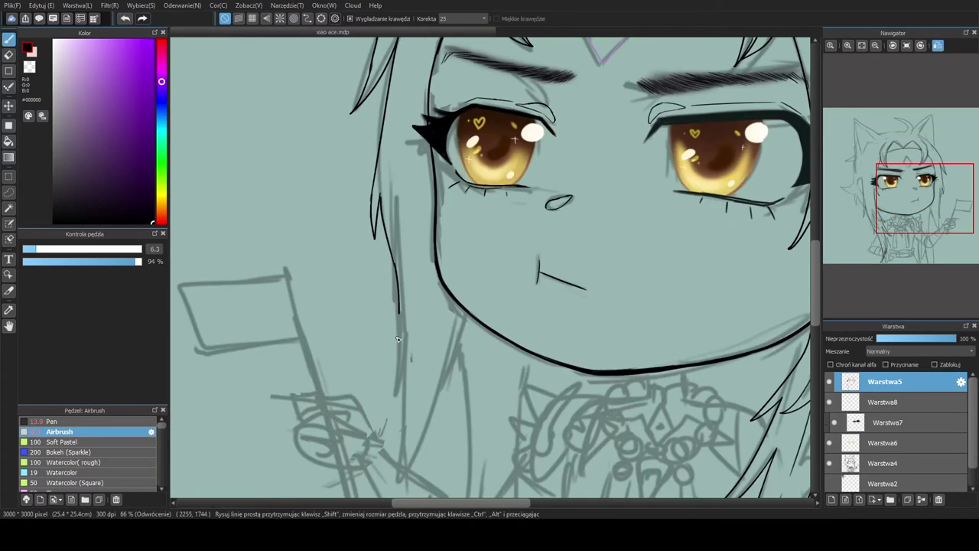
scroll(396, 457, "down", 2)
scroll(393, 330, "up", 1)
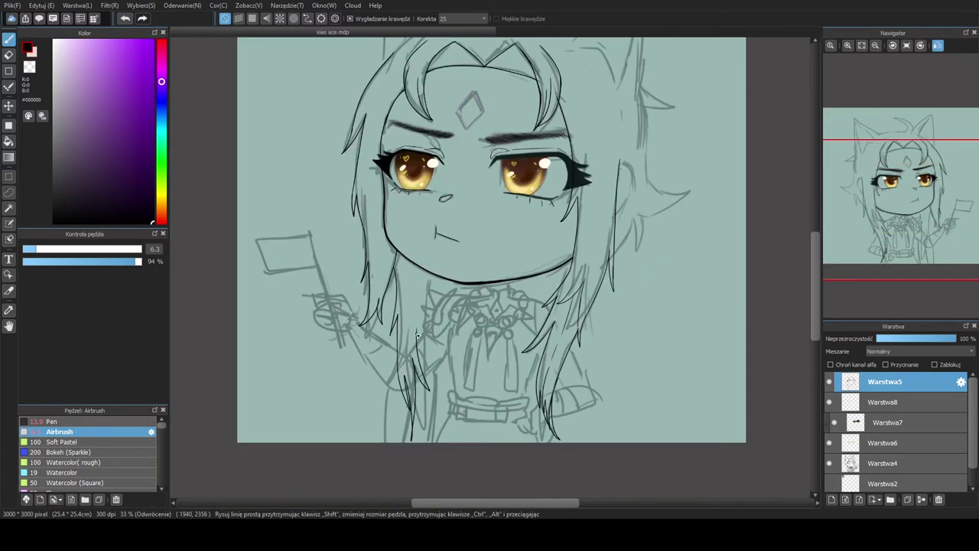
Hide the sketch layer Warstwa4 and clean up the line art with the Eraser
scroll(417, 334, "down", 1)
left_click(829, 463)
key("e")
scroll(489, 229, "up", 2)
scroll(489, 230, "down", 2)
scroll(550, 207, "down", 1)
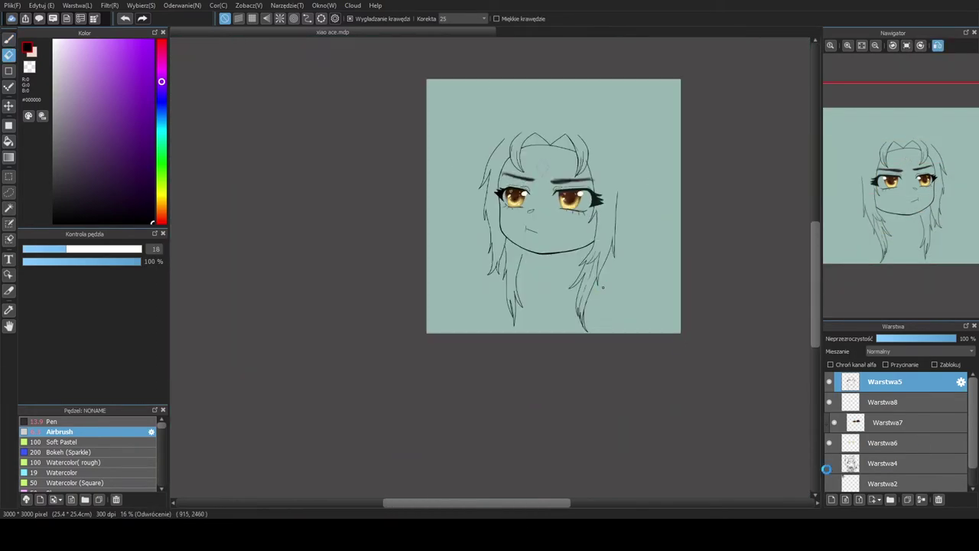
Show the sketch layer Warstwa4 and ink the curved hair tuft on top of the head in black at brush size 6.3
left_click(829, 463)
scroll(551, 207, "up", 2)
scroll(507, 149, "up", 2)
scroll(507, 149, "down", 3)
key("p")
key("h")
scroll(473, 203, "up", 2)
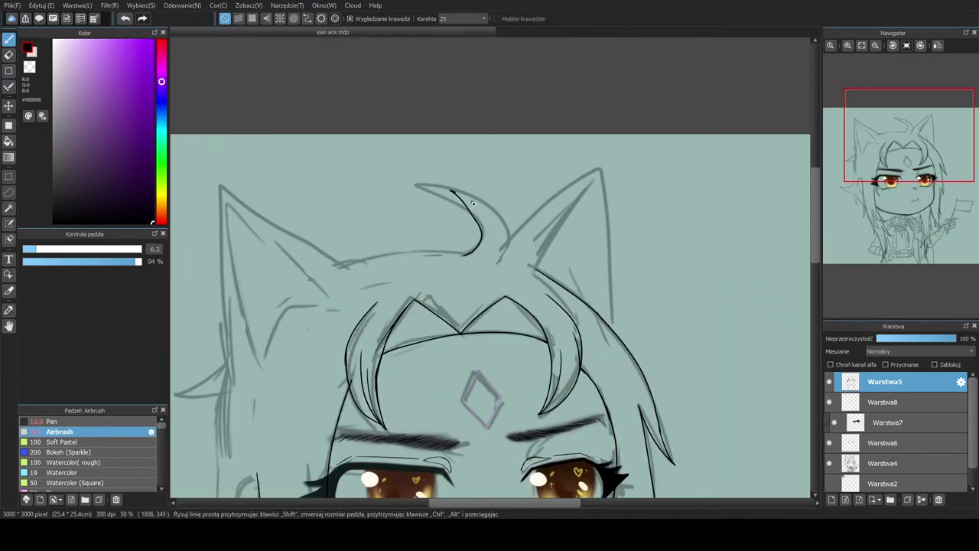
Ink both pointed animal ears with their inner edges and the crown line running between them
scroll(619, 302, "up", 1)
key("h")
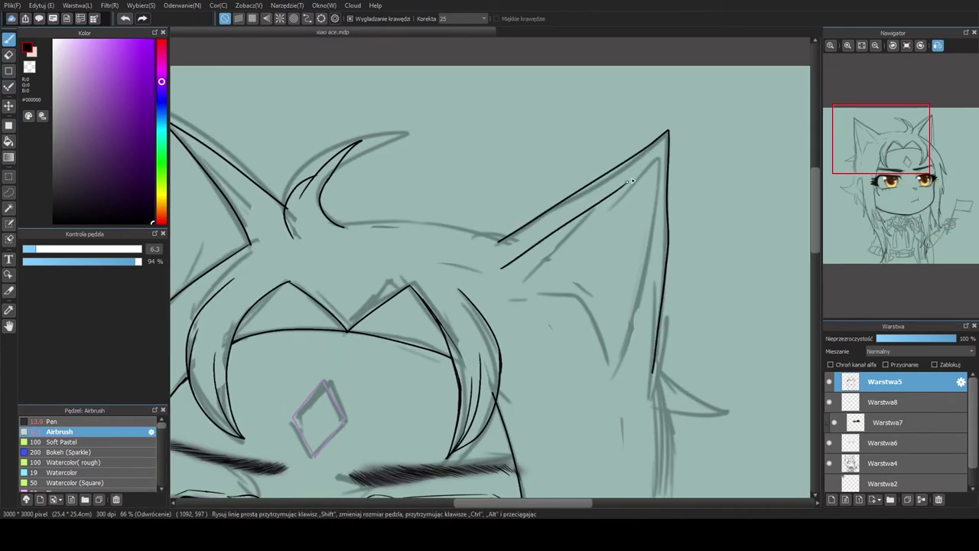
scroll(628, 369, "down", 2)
scroll(612, 229, "up", 4)
scroll(604, 191, "down", 1)
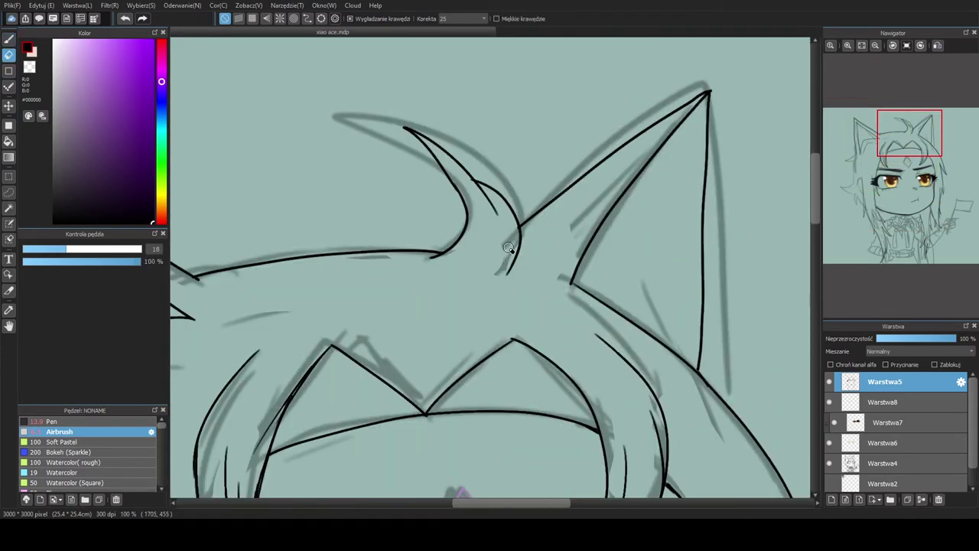
scroll(602, 172, "down", 4)
Ink the spiky outer hair below the large animal ear and hide the sketch layer Warstwa4
left_click(829, 463)
scroll(582, 322, "up", 1)
scroll(551, 306, "down", 1)
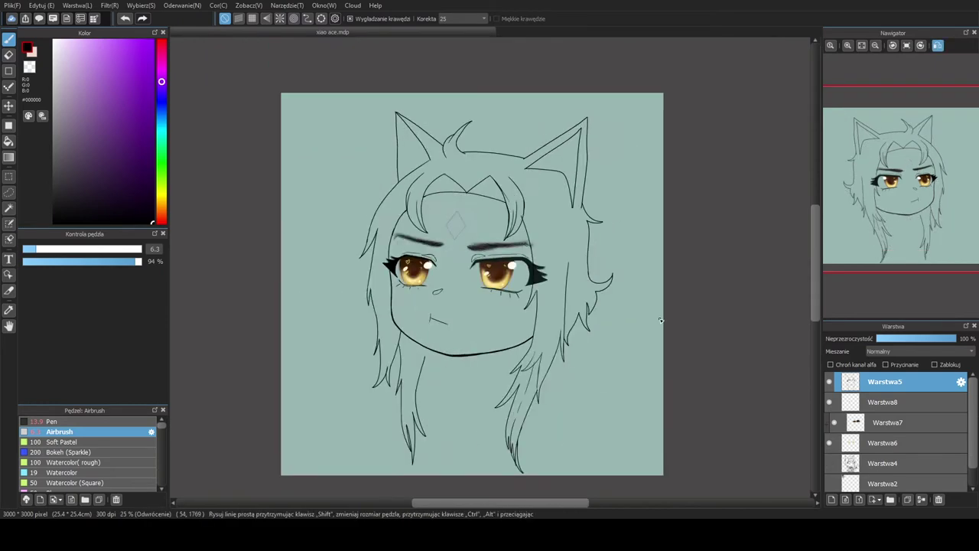
Clean up the ear and hair lines with the Eraser and ink the small human ear behind the long side strand
scroll(528, 302, "up", 3)
key("e")
scroll(628, 337, "down", 4)
key("h")
scroll(436, 191, "up", 3)
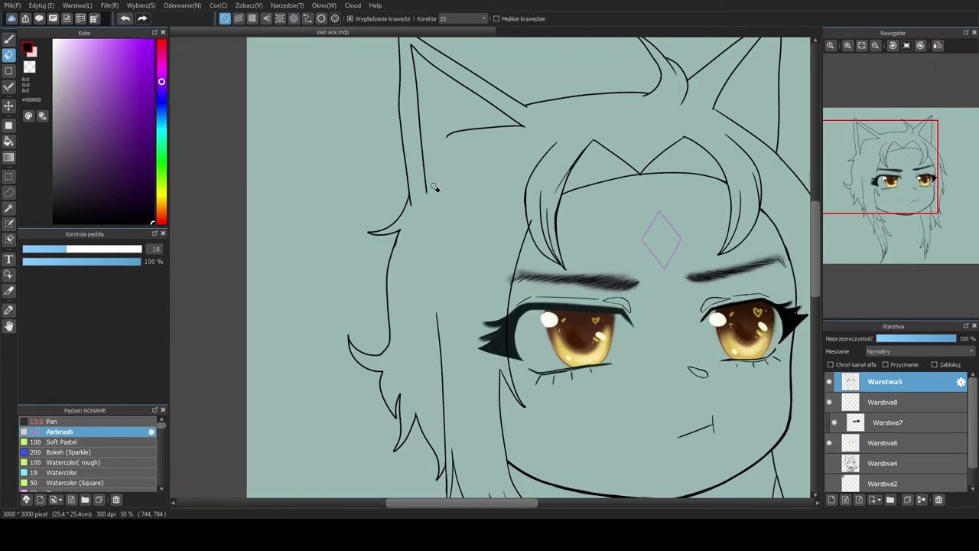
scroll(431, 326, "down", 3)
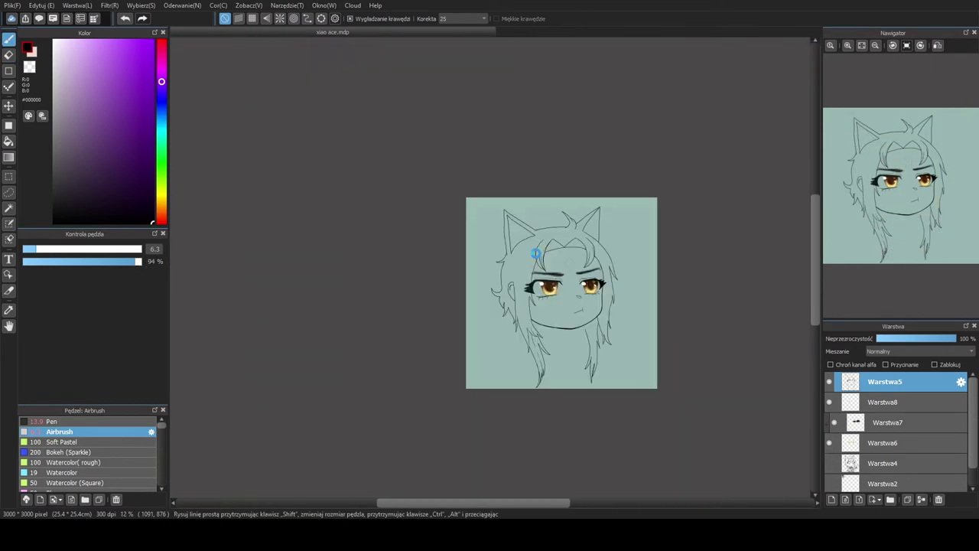
Ink the two neck lines and the notched collar below the chin over the Warstwa4 sketch
scroll(398, 298, "up", 2)
scroll(367, 271, "down", 1)
scroll(391, 288, "up", 5)
scroll(391, 287, "down", 3)
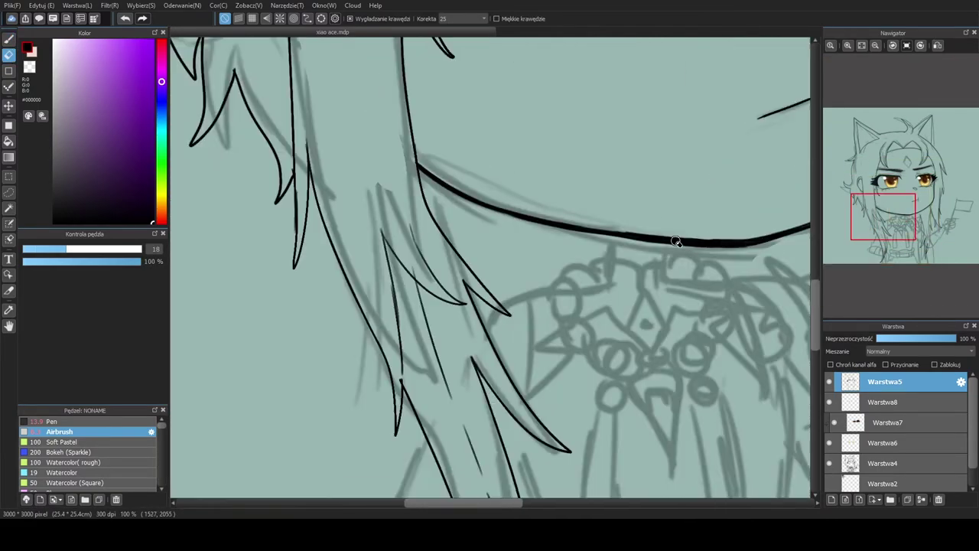
scroll(476, 302, "up", 1)
key("h")
Ink the diamond-shaped clasp with its small crown-like emblem and the oblong bead beneath it
left_click_drag(494, 285, 461, 346)
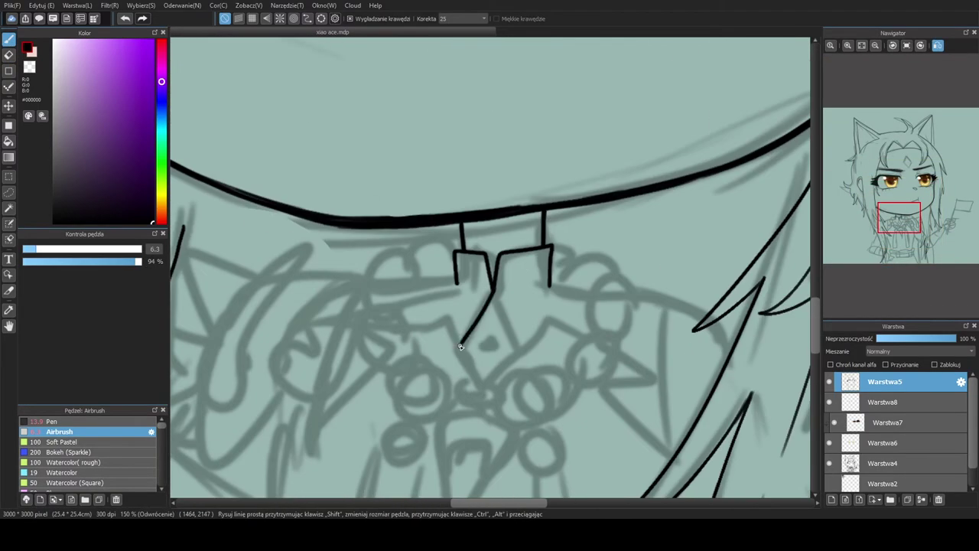
scroll(556, 320, "down", 1)
scroll(505, 306, "up", 2)
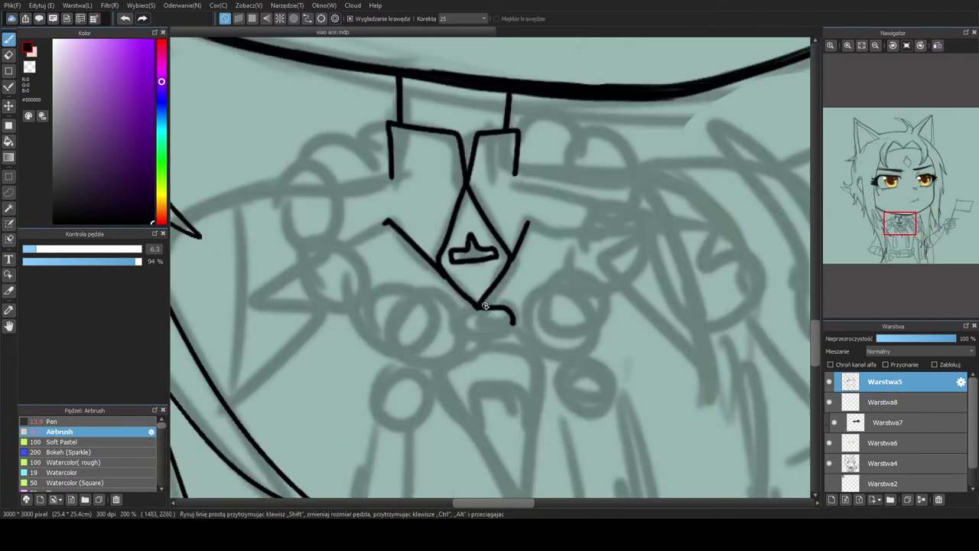
left_click_drag(493, 314, 490, 327)
scroll(490, 327, "down", 2)
key("h")
scroll(459, 306, "up", 2)
Ink the pointed drop pendant below the oblong bead, with curved highlight lines inside it
left_click_drag(465, 237, 422, 265)
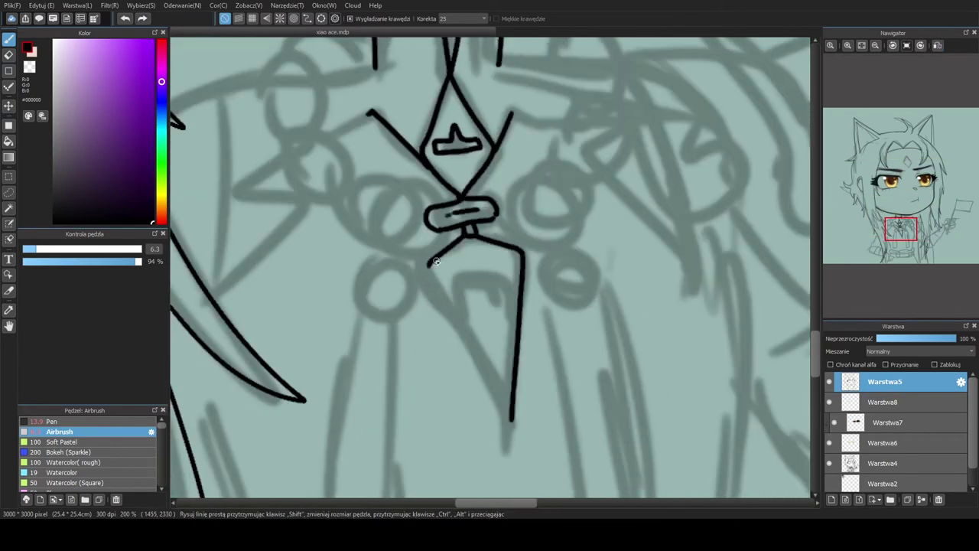
key("h")
left_click_drag(519, 266, 530, 285)
key("h")
scroll(465, 163, "up", 1)
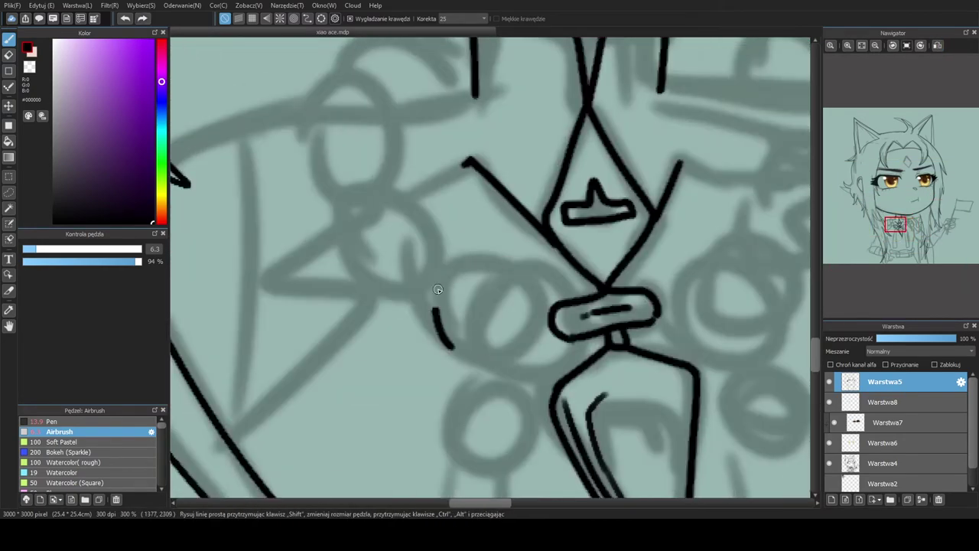
Ink the chain of round necklace beads from the oblong bead up to the collar on one side
scroll(345, 218, "down", 1)
scroll(337, 206, "up", 1)
left_click_drag(342, 182, 317, 234)
left_click_drag(409, 151, 473, 133)
scroll(473, 133, "down", 1)
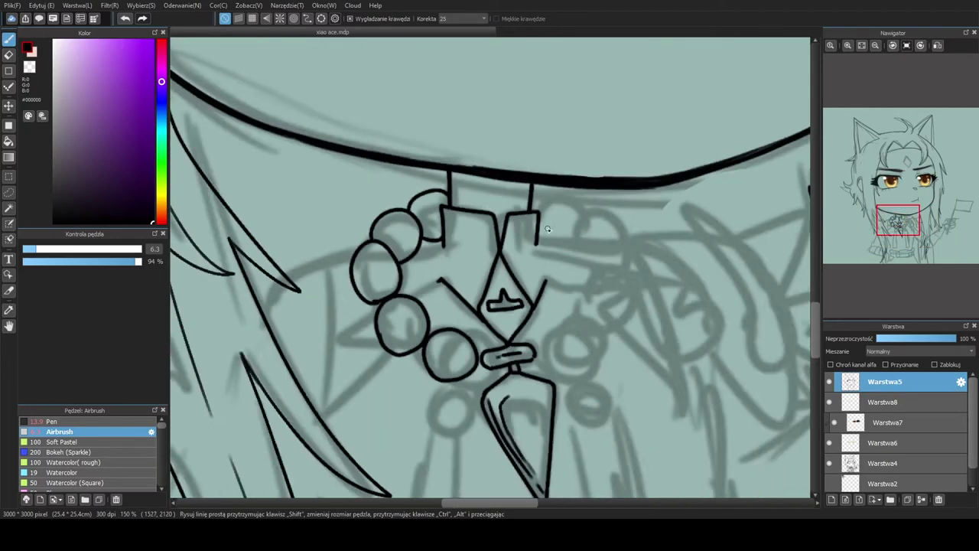
Ink the matching round beads on the necklace's other side and a small hanging bead at each lower end
scroll(497, 289, "up", 2)
scroll(497, 289, "down", 1)
left_click_drag(582, 302, 585, 300)
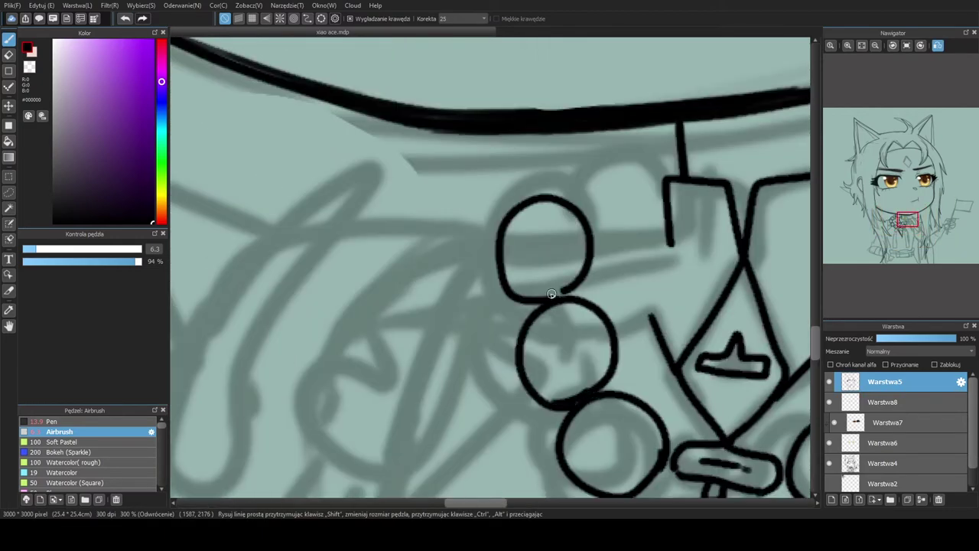
left_click_drag(612, 245, 616, 243)
scroll(591, 220, "down", 2)
scroll(432, 179, "down", 5)
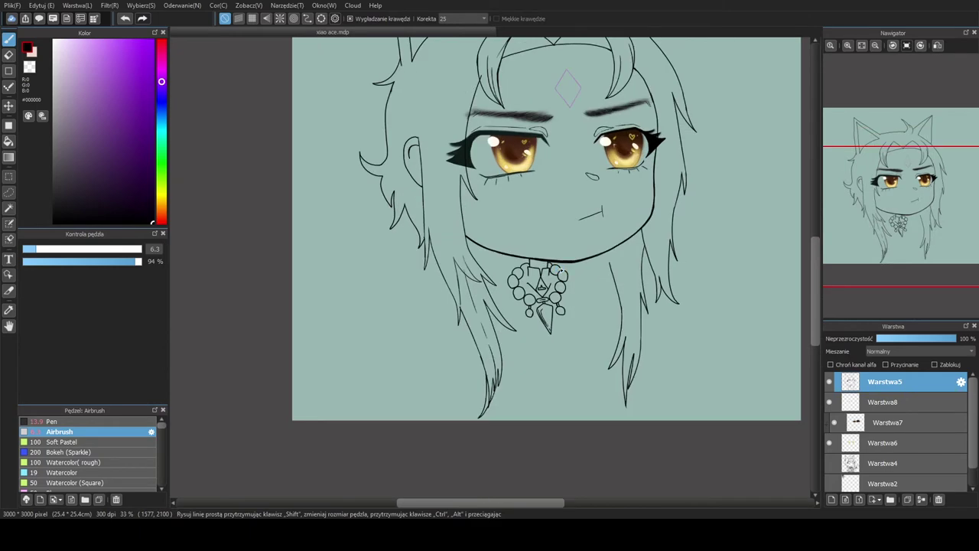
Ink the pointed collar flap and the small spike beside the beads, next to the long spiky side hair
scroll(562, 274, "up", 5)
scroll(371, 291, "right", 3)
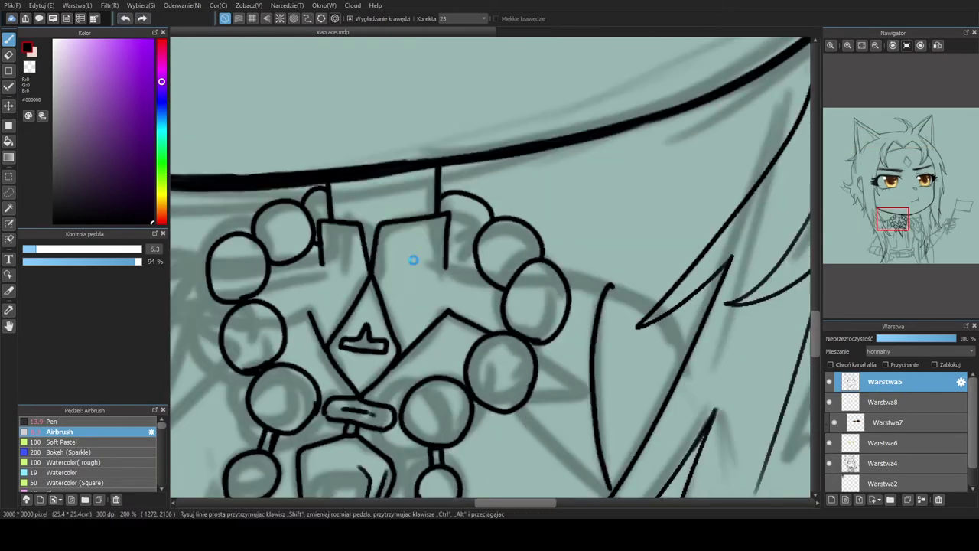
scroll(415, 258, "down", 3)
scroll(478, 276, "up", 3)
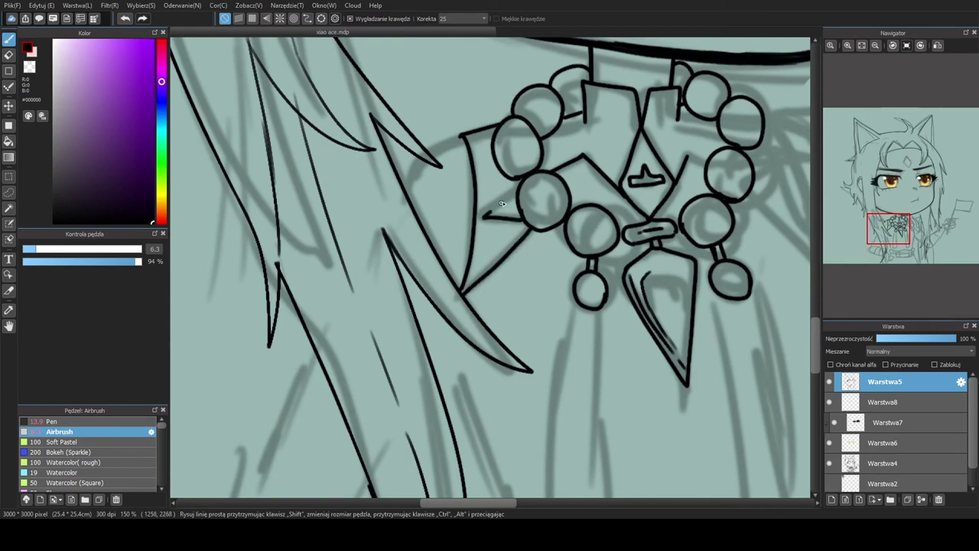
scroll(502, 203, "down", 3)
scroll(459, 199, "up", 2)
scroll(408, 193, "down", 1)
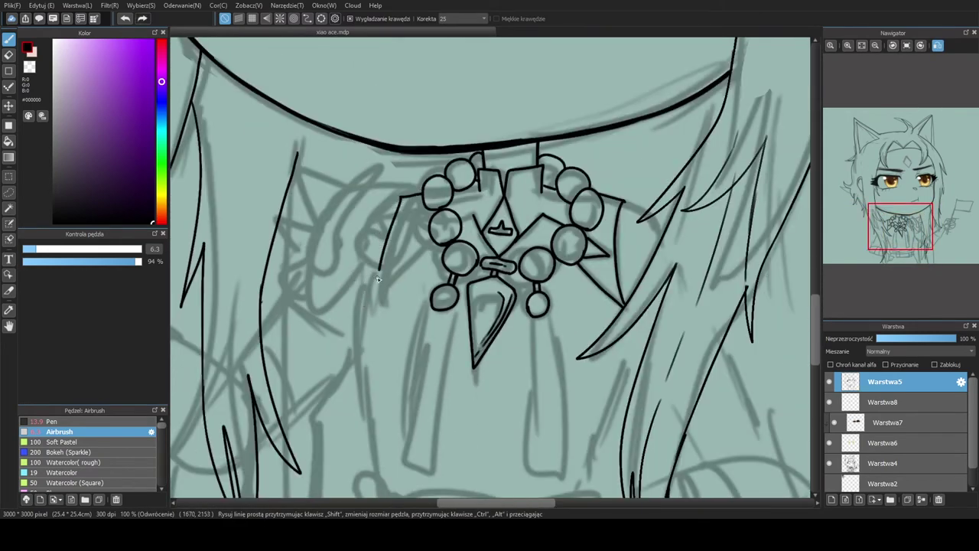
Ink the opposite collar flap with its spike and the torso's side contours down to the waist
key("h")
scroll(562, 188, "down", 2)
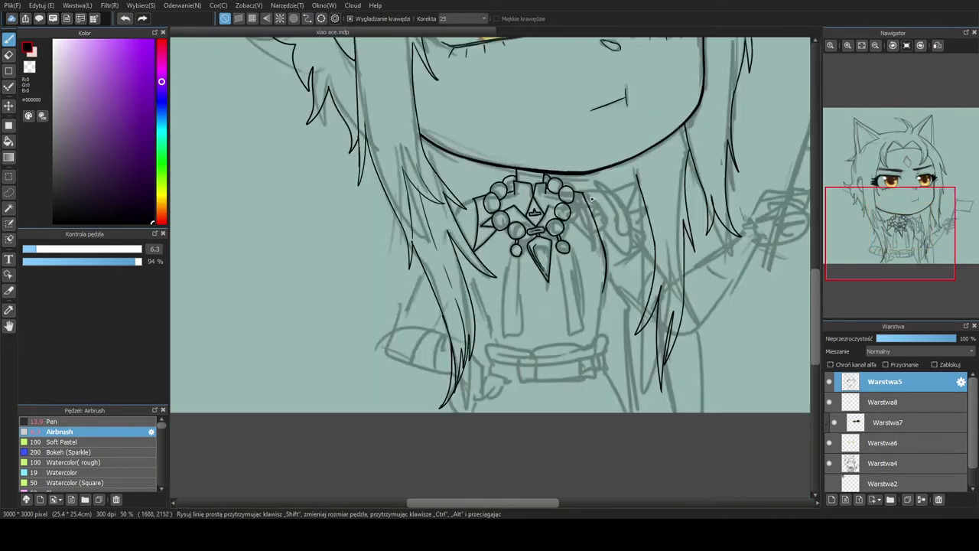
scroll(531, 223, "up", 2)
scroll(390, 234, "down", 1)
scroll(378, 275, "down", 2)
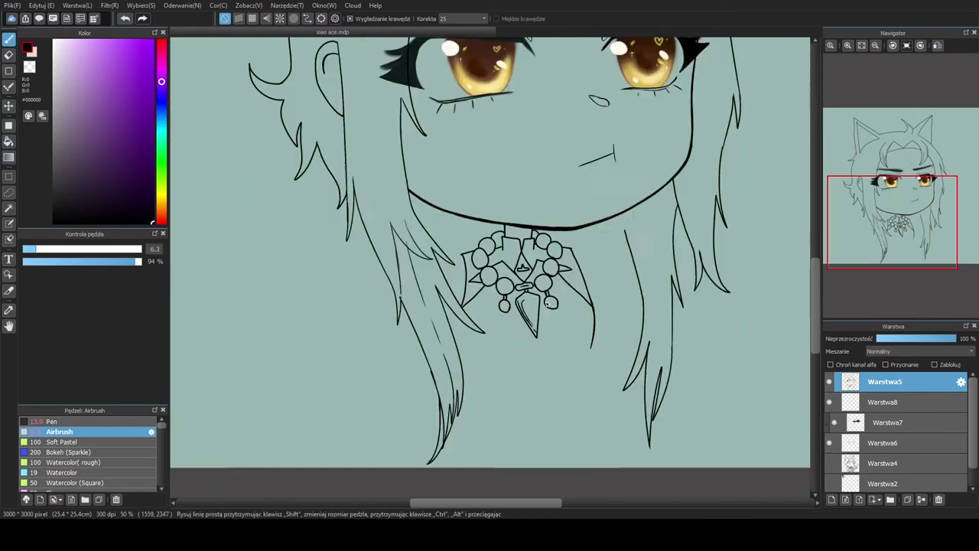
scroll(346, 287, "up", 3)
scroll(482, 239, "down", 2)
scroll(482, 240, "down", 2)
scroll(429, 230, "down", 1)
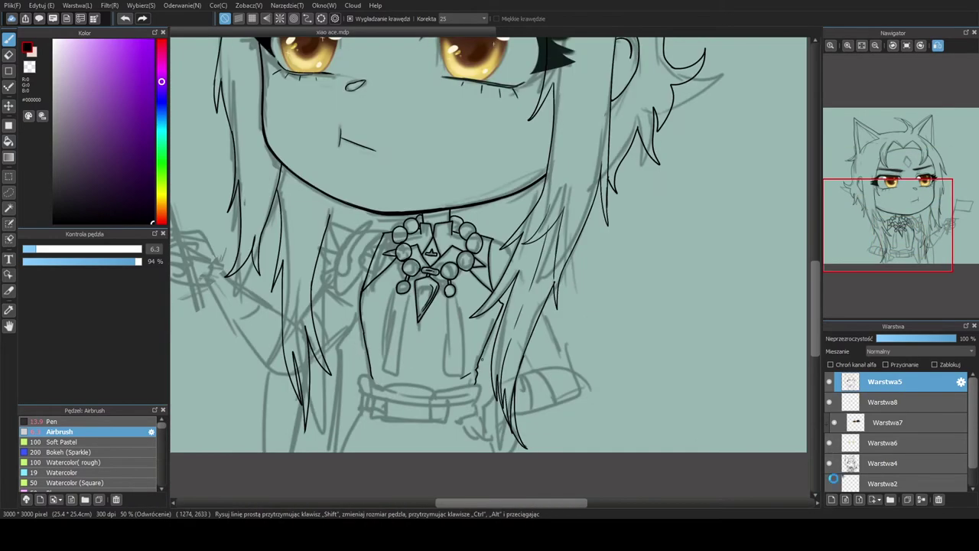
Ink the long tassel hanging from the small bead nearest the long spiky side hair, with a ragged lower edge
key("h")
scroll(397, 230, "up", 3)
left_click_drag(390, 193, 405, 346)
left_click_drag(389, 222, 384, 342)
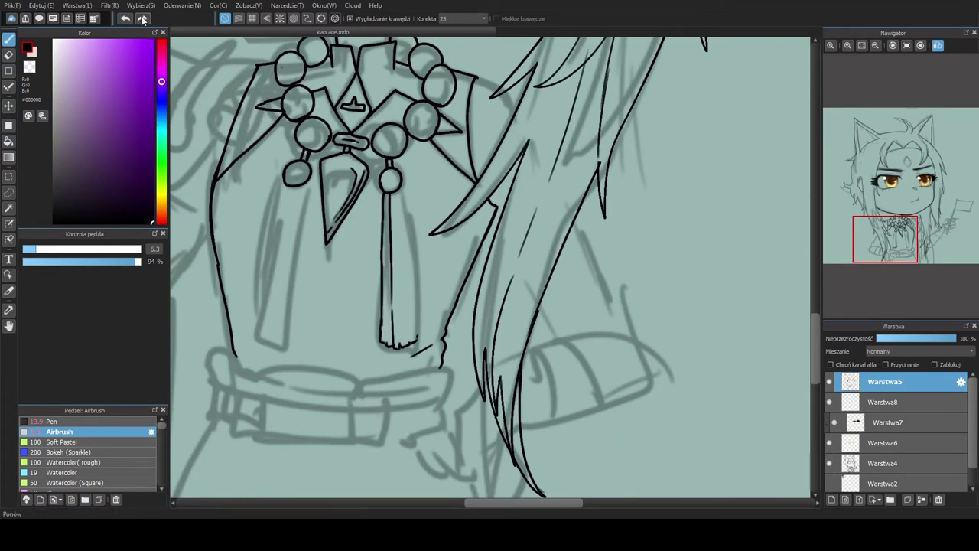
key("ctrl+z")
left_click_drag(402, 191, 425, 342)
Ink the second tassel under the opposite hanging bead and add fine strand lines inside it
scroll(421, 337, "down", 2)
key("h")
scroll(507, 309, "up", 5)
scroll(507, 310, "down", 2)
left_click_drag(540, 422, 582, 425)
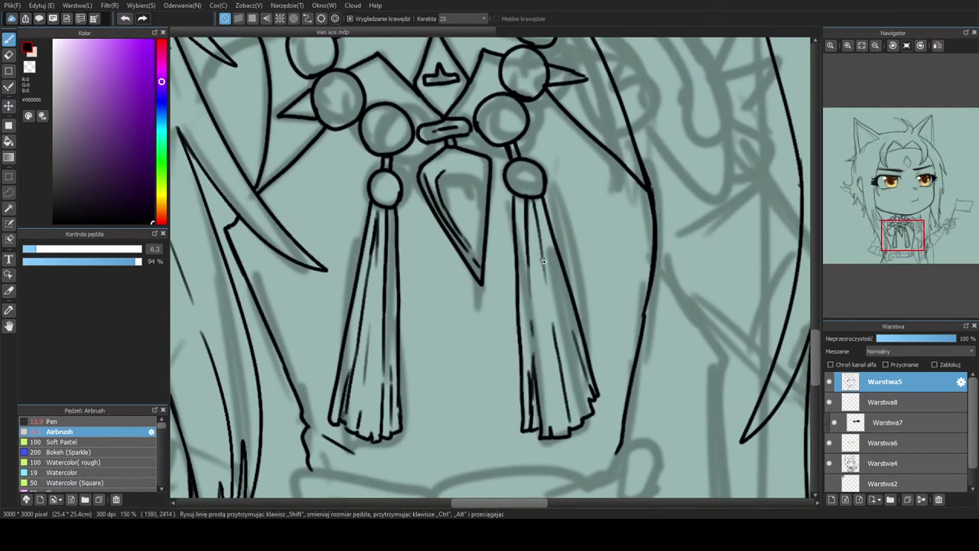
left_click_drag(562, 285, 574, 332)
scroll(570, 306, "down", 3)
scroll(476, 390, "up", 3)
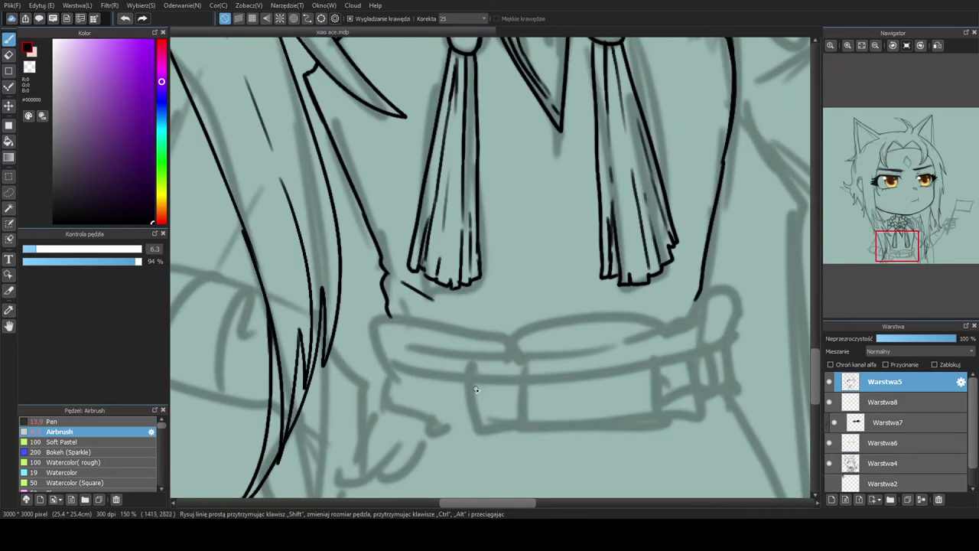
Ink the two rectangular belt loops on the waistband
left_click_drag(471, 368, 527, 369)
key("h")
scroll(411, 388, "down", 3)
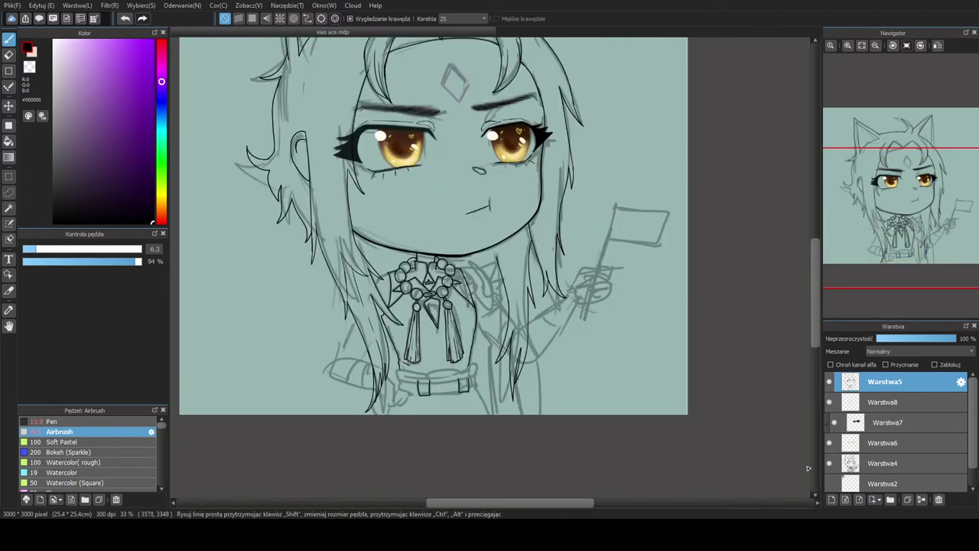
key("h")
scroll(474, 367, "up", 3)
scroll(474, 367, "up", 1)
Ink the folded, rounded cloth sections along the waistband's upper rim
left_click_drag(610, 317, 509, 375)
left_click_drag(473, 343, 610, 318)
key("h")
left_click_drag(251, 339, 325, 362)
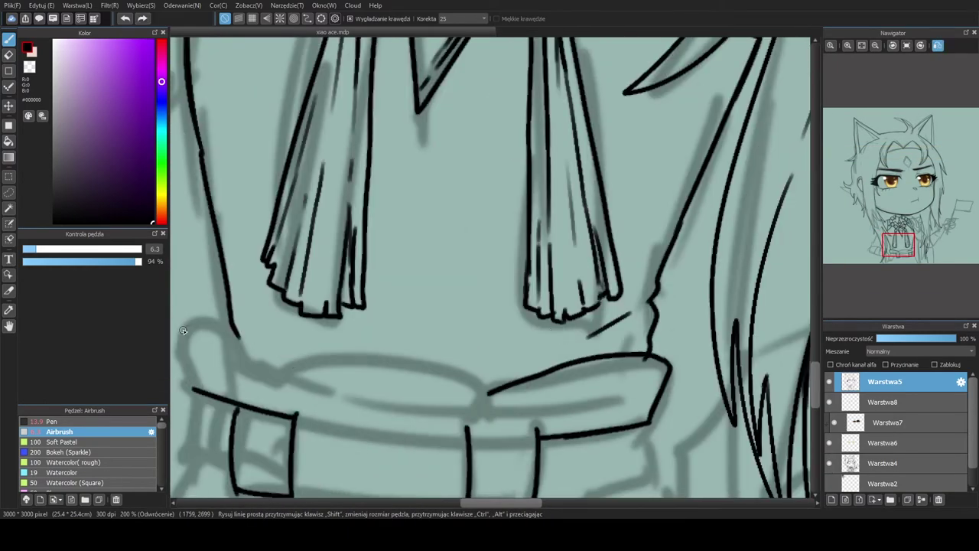
key("h")
mouse_move(183, 330)
left_mouse_down()
mouse_move(299, 394)
mouse_move(626, 358)
mouse_move(460, 393)
left_mouse_up()
key("h")
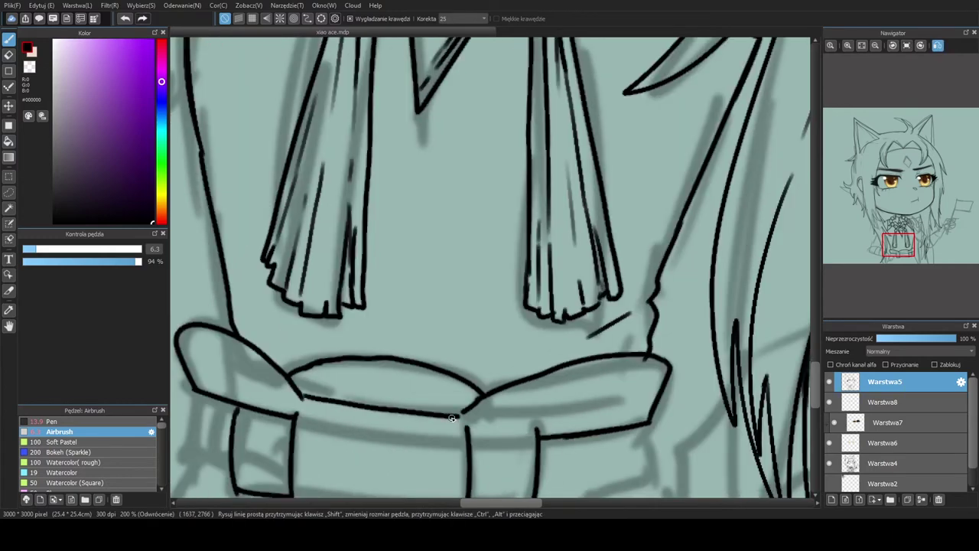
Ink the belt's upper, lower and side edges between and around the loops
key("h")
scroll(428, 382, "down", 3)
scroll(459, 344, "up", 2)
scroll(475, 306, "up", 1)
left_click_drag(396, 310, 560, 296)
key("h")
left_click_drag(315, 268, 309, 330)
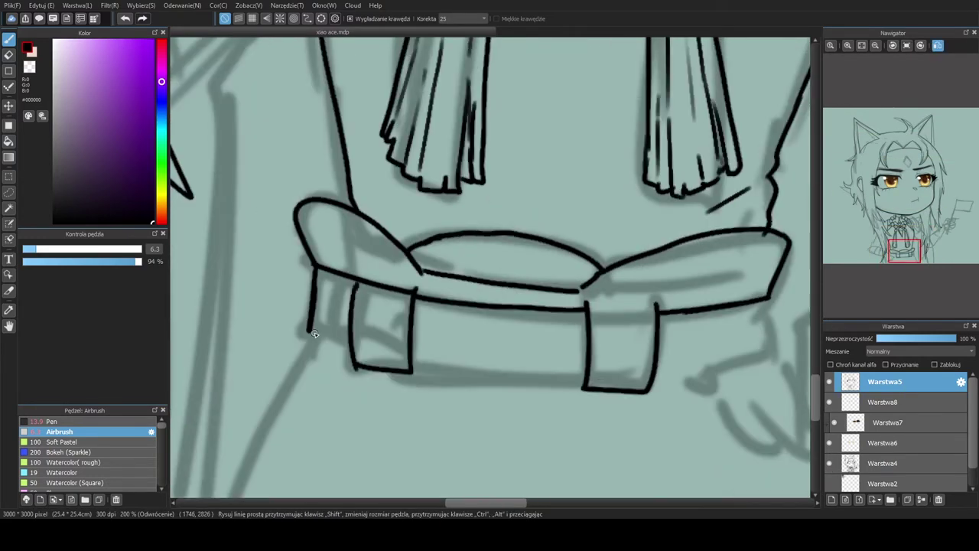
left_click_drag(506, 378, 585, 382)
key("h")
scroll(393, 352, "down", 6)
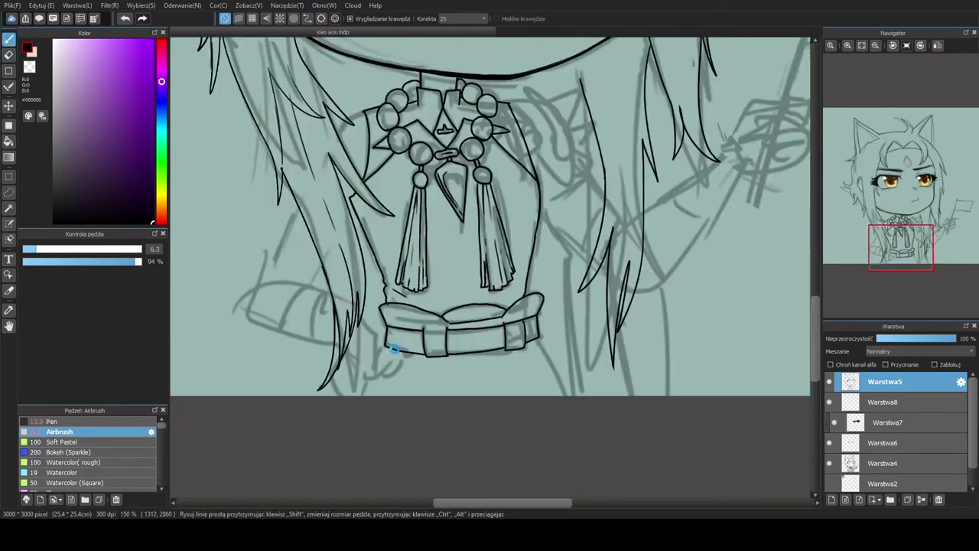
scroll(478, 362, "up", 4)
scroll(428, 306, "down", 4)
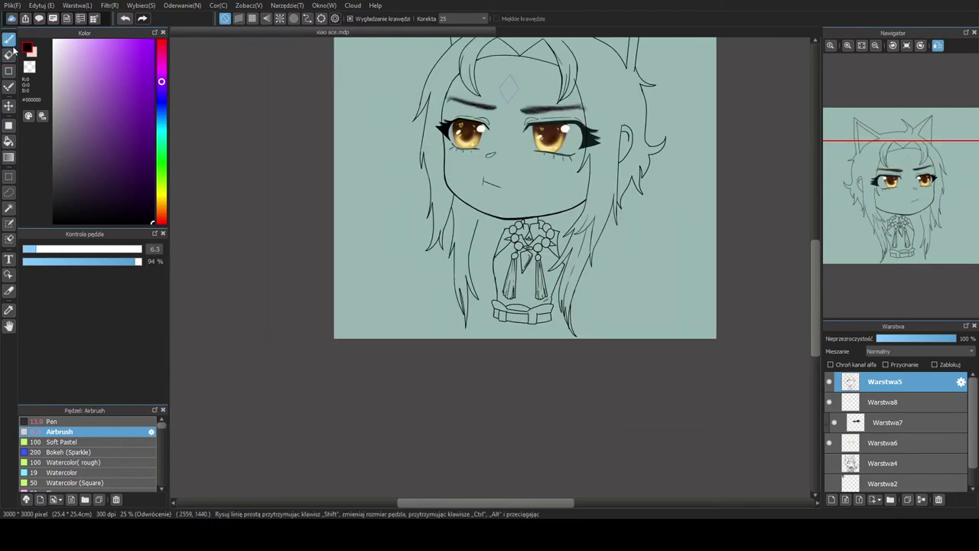
Ink the lowered arm beside the long side hair and the outline of its wide sleeve cuff
scroll(399, 293, "up", 3)
scroll(399, 292, "down", 1)
scroll(428, 284, "up", 2)
key("h")
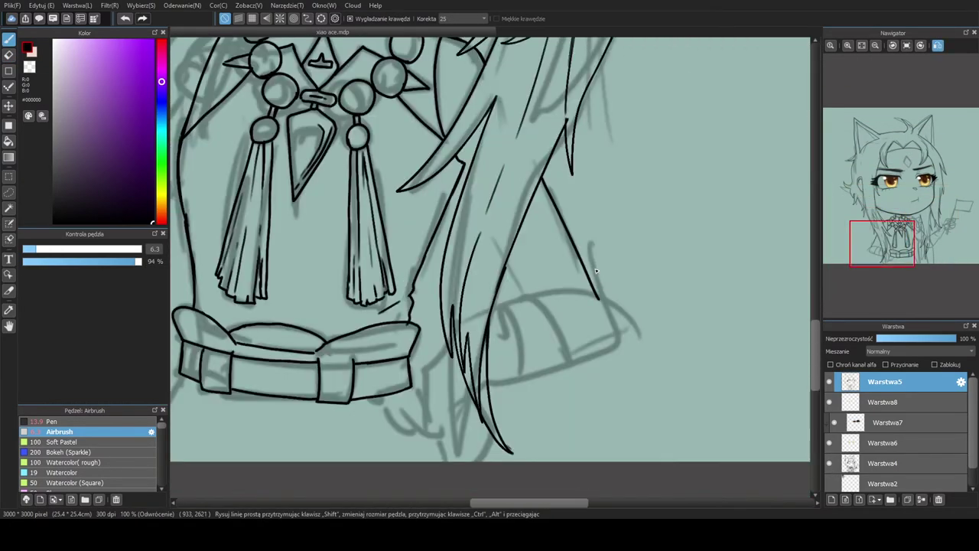
scroll(459, 277, "up", 1)
scroll(459, 276, "down", 2)
key("h")
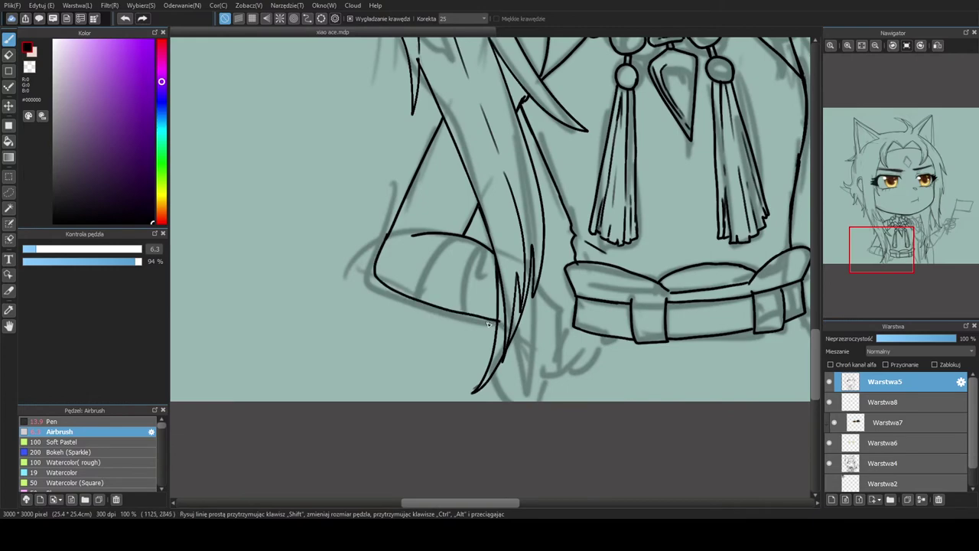
scroll(488, 324, "up", 1)
scroll(490, 321, "down", 3)
Clean up the line art around the sleeve and waistband with the Eraser
key("e")
scroll(535, 337, "up", 2)
key("h")
scroll(601, 348, "down", 1)
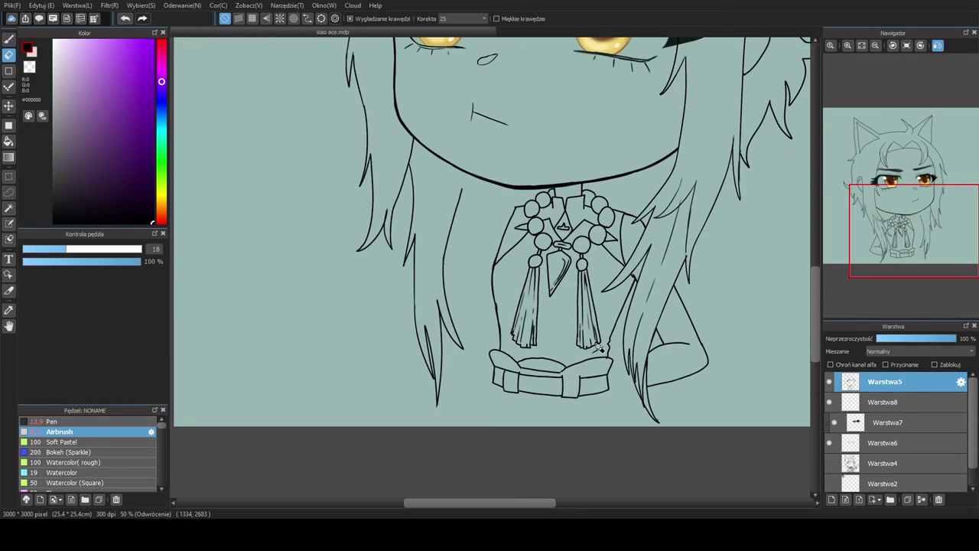
Ink the hand emerging from the sleeve below the hair tips and a curved band across the cuff
key("b")
scroll(601, 348, "up", 2)
key("h")
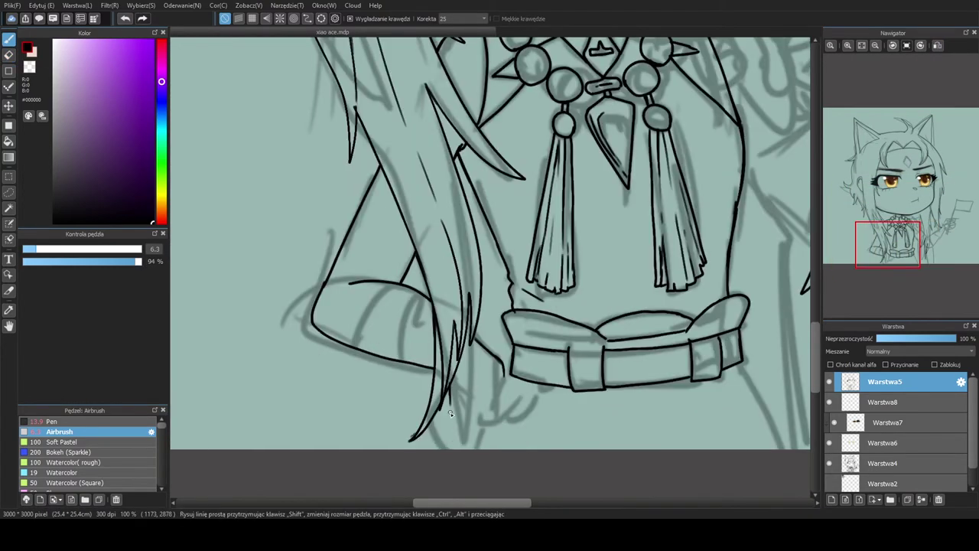
scroll(833, 458, "down", 2)
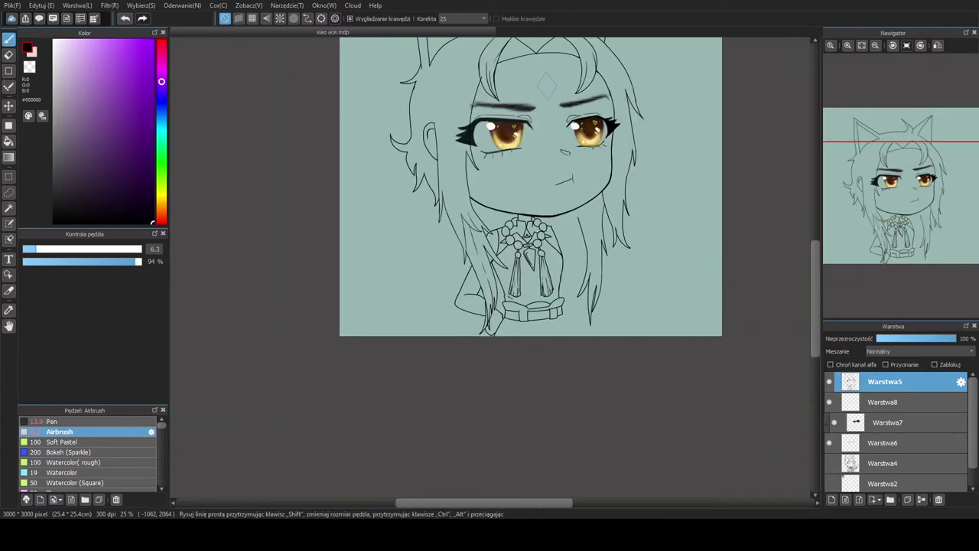
scroll(334, 273, "up", 2)
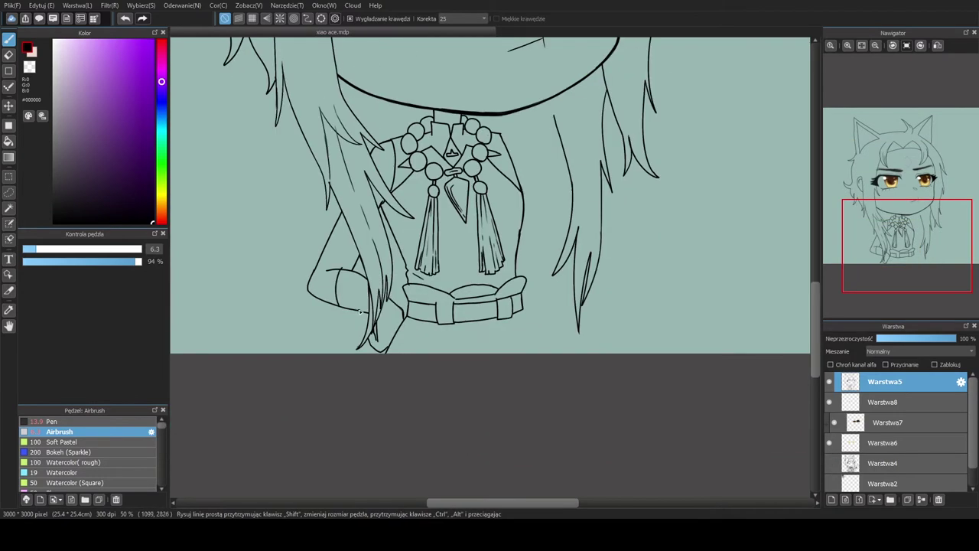
Clean up the sleeve line with the Eraser, then ink the leaf-shaped tips and curled ornament on the shoulder beside the necklace
key("e")
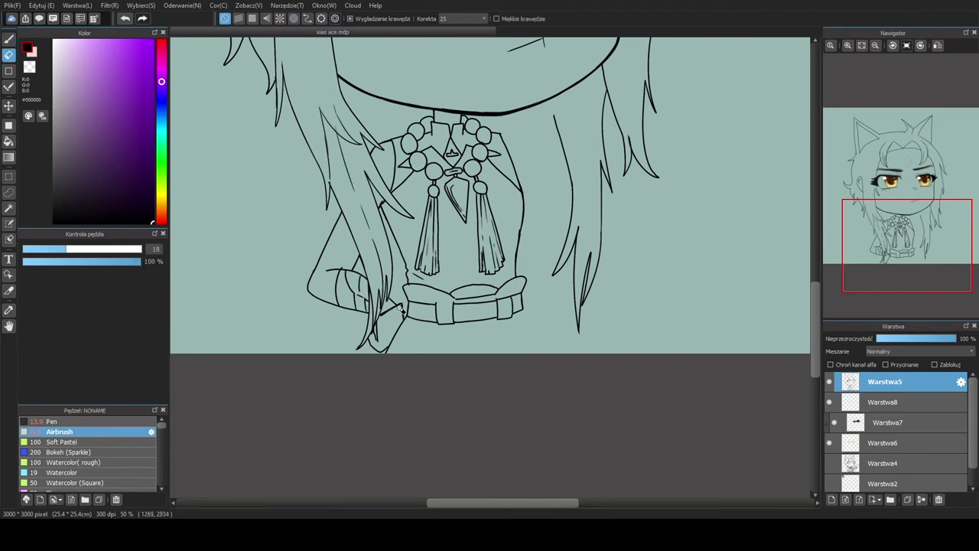
key("h")
scroll(314, 277, "up", 3)
key("b")
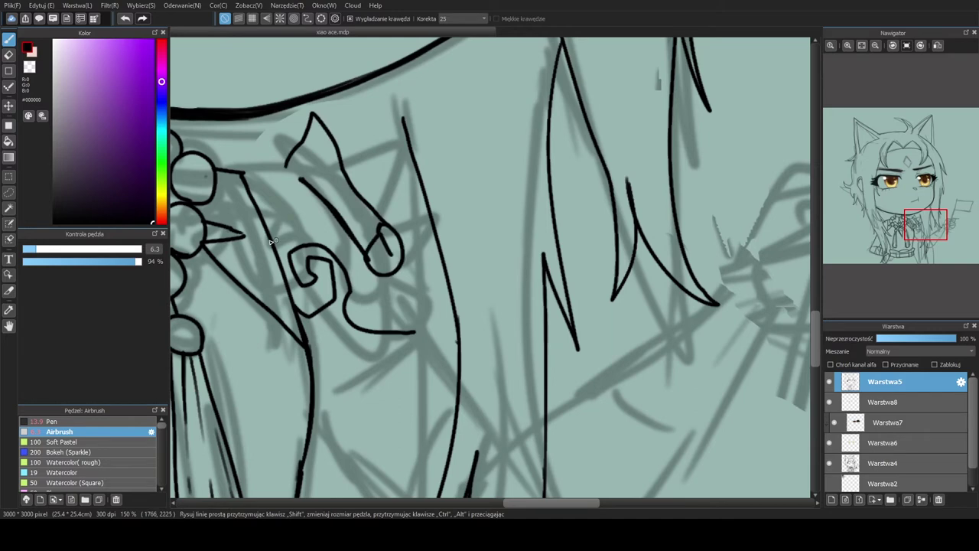
left_click_drag(389, 276, 395, 310)
left_click_drag(430, 217, 392, 259)
left_click_drag(345, 170, 408, 135)
left_click_drag(410, 144, 378, 213)
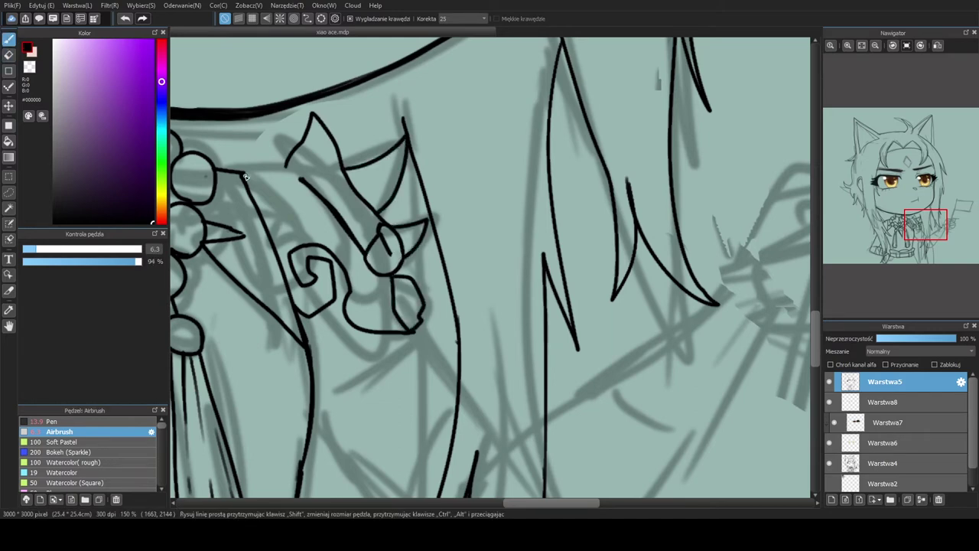
left_click_drag(302, 172, 242, 182)
scroll(347, 96, "down", 1)
scroll(452, 424, "down", 1)
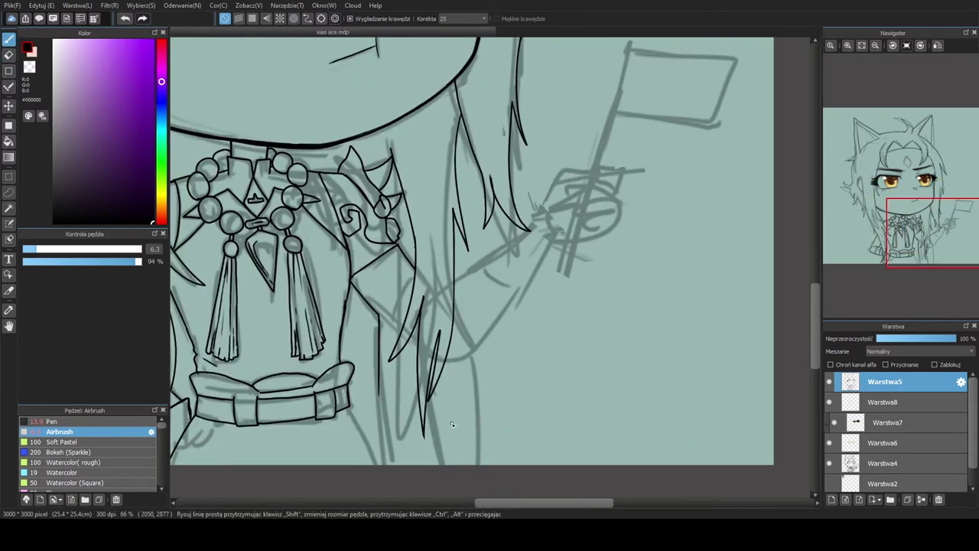
Ink the raised forearm and the hand with its curled fingers over the sketch
key("h")
left_click_drag(429, 244, 483, 311)
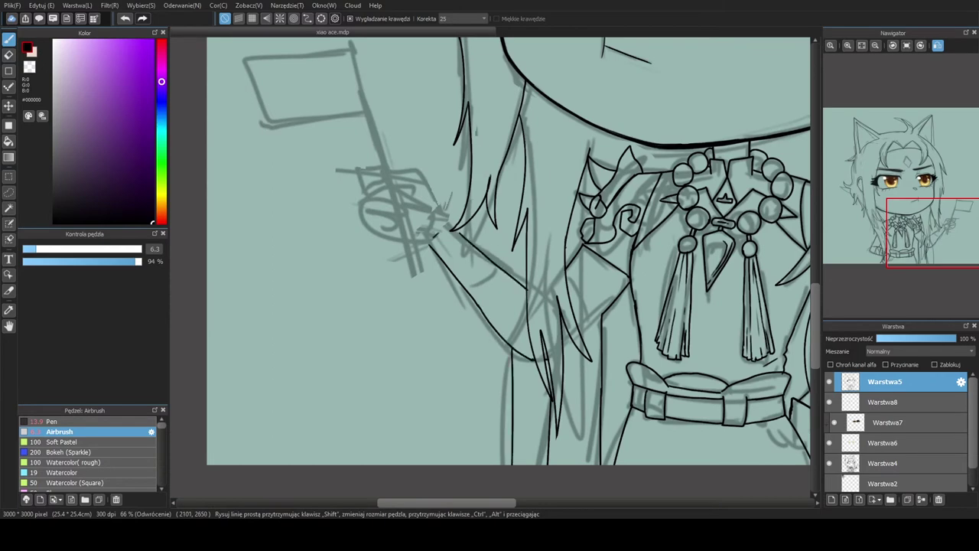
key("h")
mouse_move(550, 191)
left_mouse_down()
mouse_move(602, 184)
mouse_move(587, 223)
left_mouse_up()
key("h")
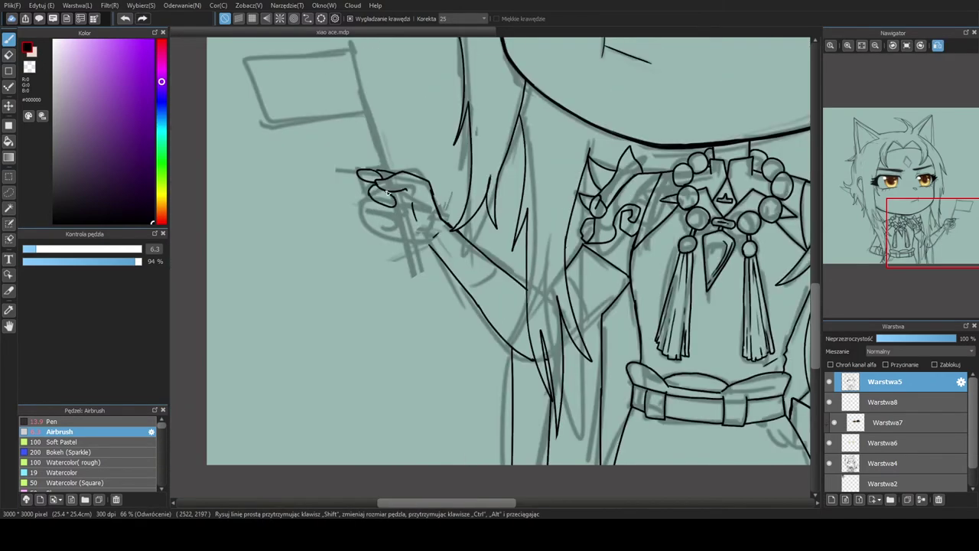
left_click_drag(399, 240, 375, 226)
key("h")
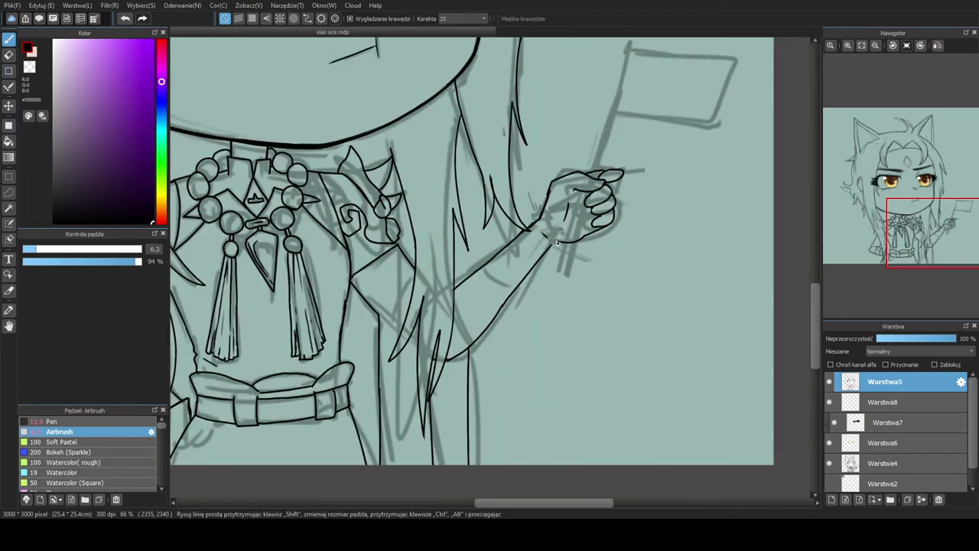
Ink a thick flagpole running up from the fist and sticking out below it
left_click_drag(620, 75, 505, 205)
key("h")
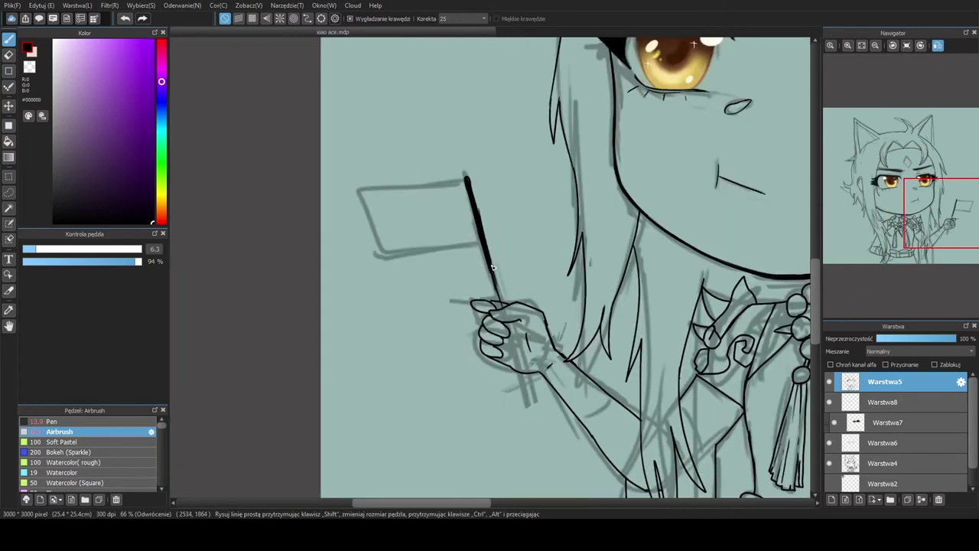
key("h")
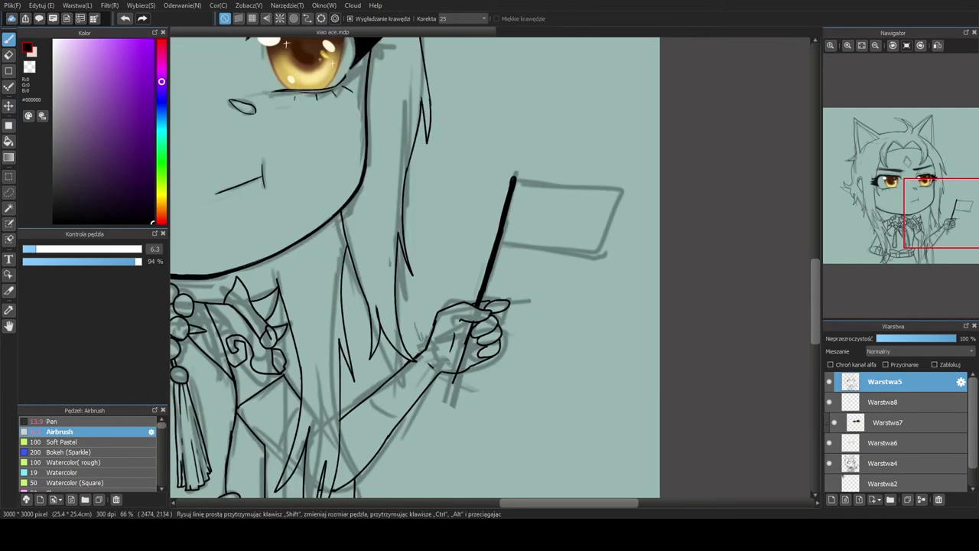
left_click_drag(472, 334, 454, 375)
Ink the upper, lower and outer edges of the flag attached to the pole
scroll(470, 339, "up", 3)
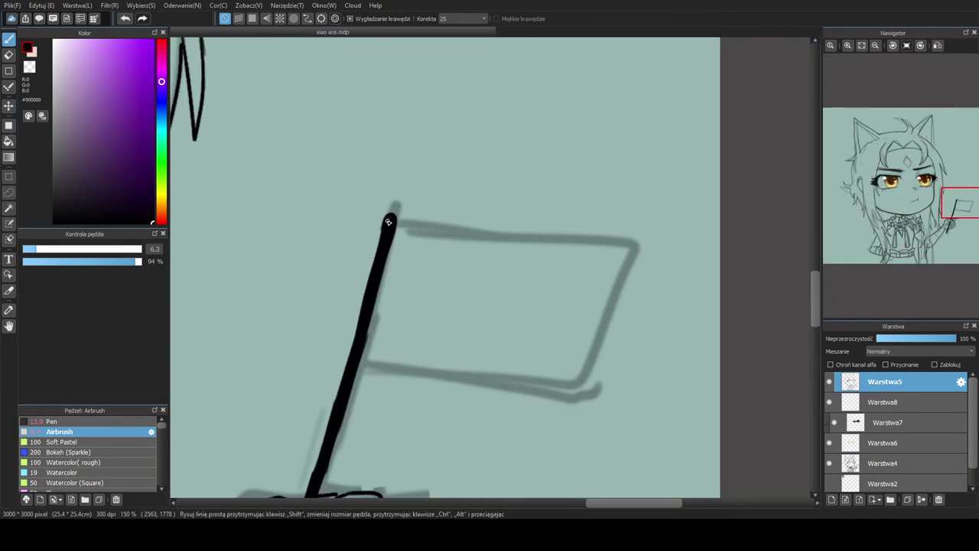
left_click_drag(390, 218, 608, 252)
mouse_move(361, 361)
left_mouse_down()
mouse_move(470, 382)
mouse_move(558, 375)
left_mouse_up()
left_click_drag(609, 253, 570, 377)
Fill the hair with dark #1E2124 on a layer beneath the line art and touch up gaps around the bangs and crown
scroll(397, 294, "down", 5)
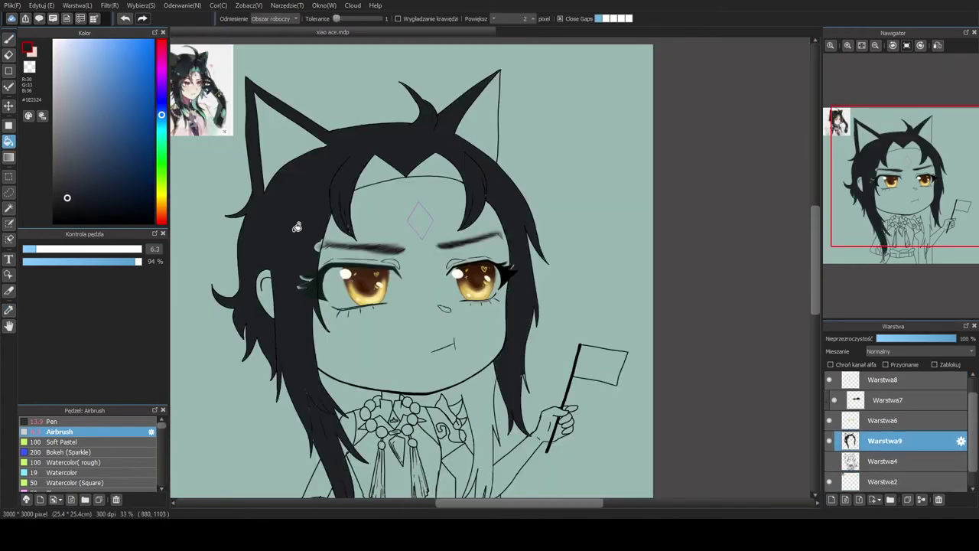
scroll(323, 258, "up", 4)
scroll(426, 190, "up", 2)
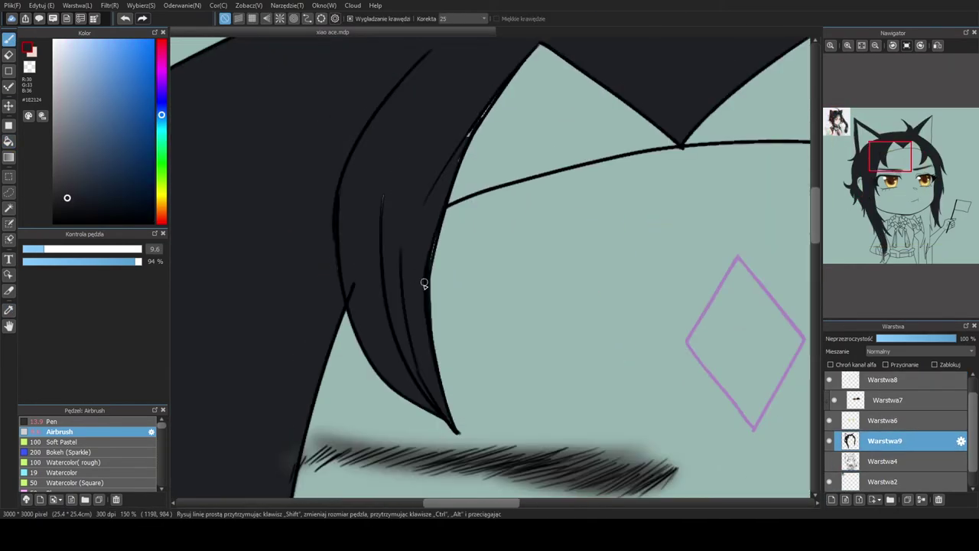
scroll(422, 283, "right", 5)
scroll(444, 170, "up", 4)
scroll(632, 246, "down", 2)
scroll(338, 405, "left", 5)
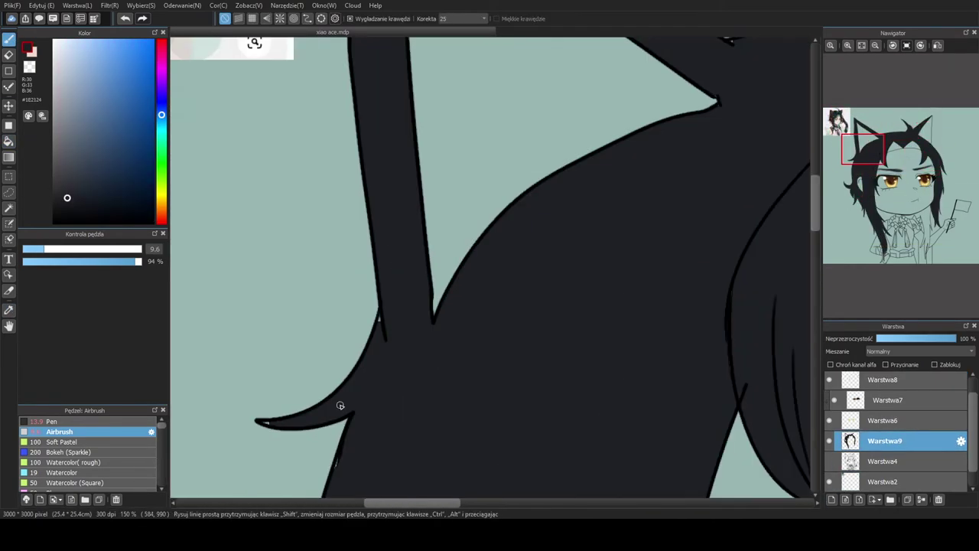
Paint the unfilled tips and edges of the long side strand over the sleeve and hand with the dark hair colour
scroll(415, 449, "down", 6)
scroll(596, 232, "up", 1)
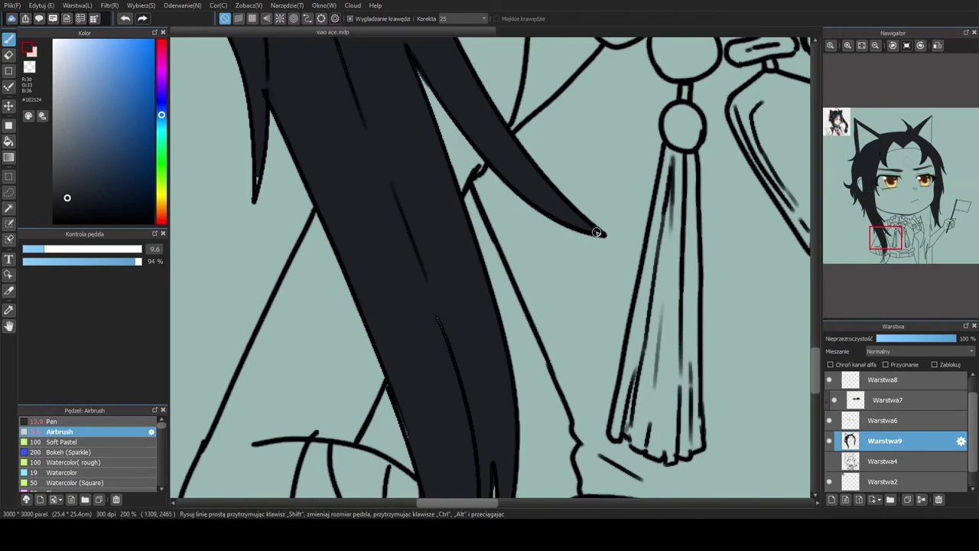
scroll(440, 253, "up", 1)
mouse_move(443, 153)
left_mouse_down()
mouse_move(436, 262)
mouse_move(381, 373)
left_mouse_up()
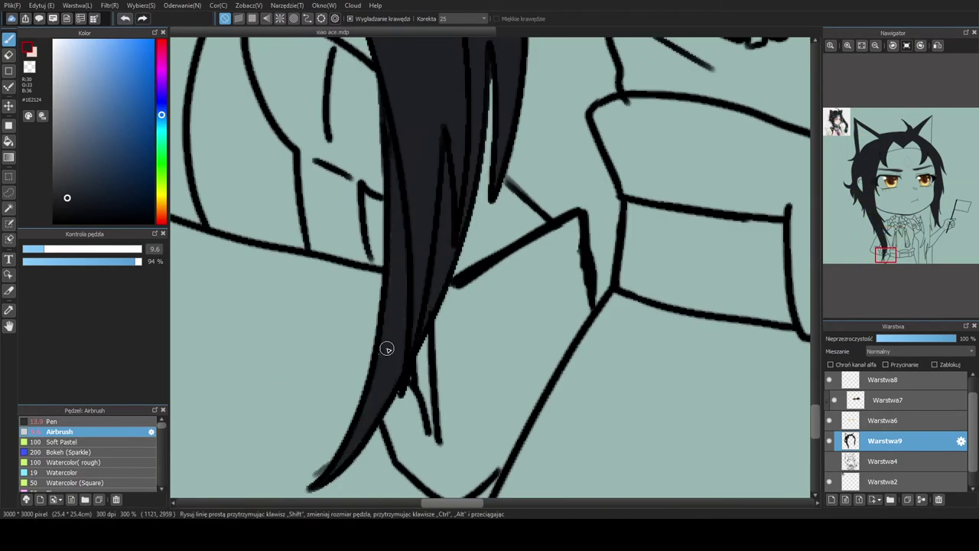
scroll(387, 349, "down", 8)
scroll(480, 236, "up", 5)
scroll(481, 236, "down", 1)
Undo the last fill and fill the back hair behind the neck and necklace with the dark hair colour
key("g")
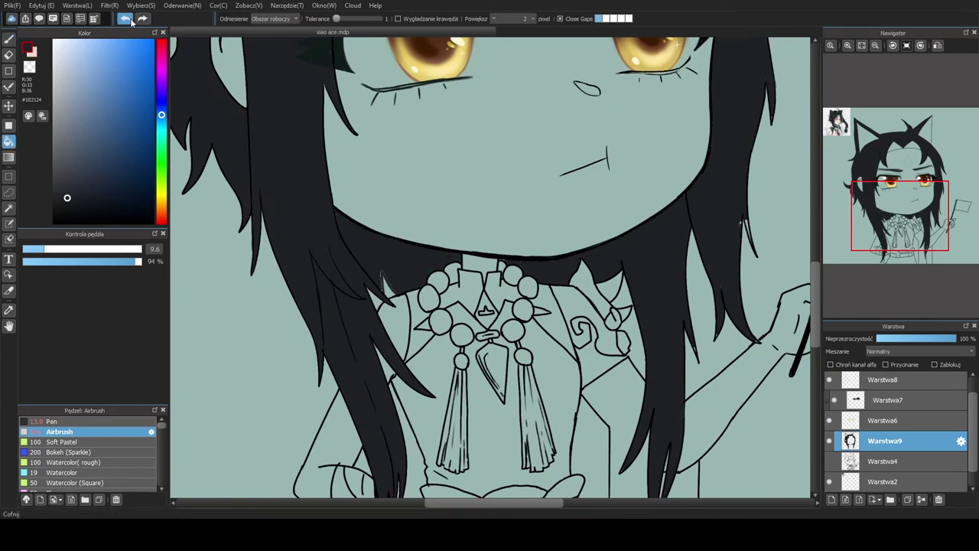
left_click(132, 21)
left_click(405, 256)
key("p")
Touch up the small gaps in the dark fill along the side strands near the flag hand
scroll(405, 256, "down", 5)
scroll(554, 252, "up", 6)
scroll(476, 120, "down", 2)
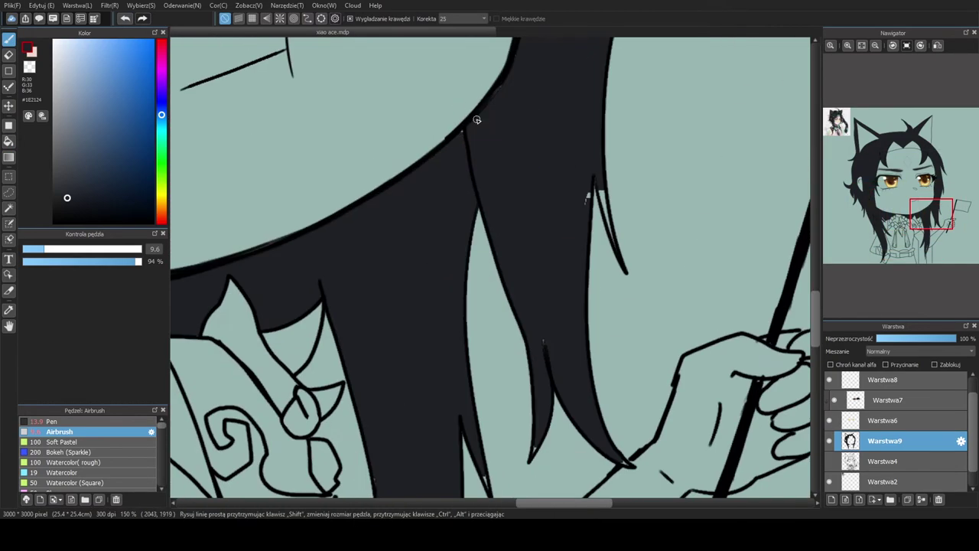
scroll(601, 446, "up", 2)
scroll(426, 153, "down", 3)
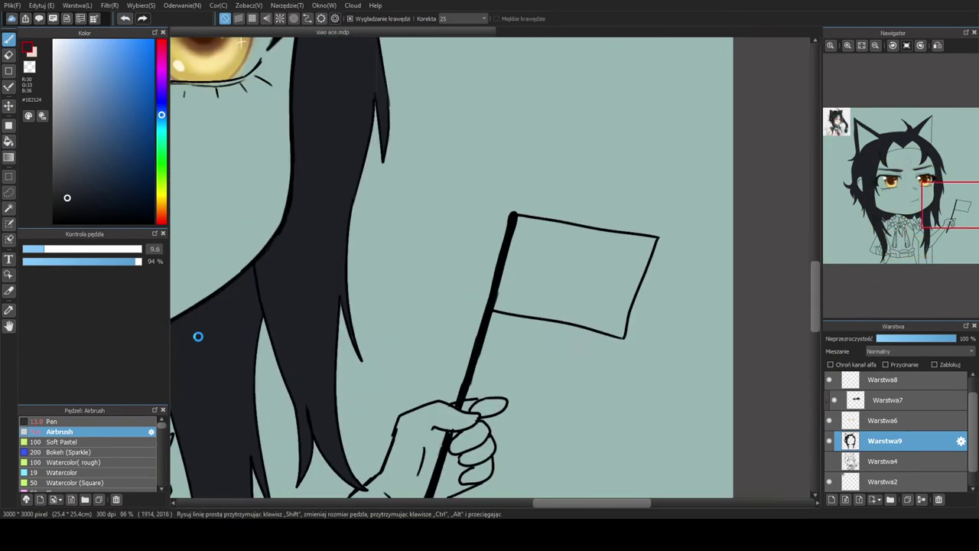
scroll(274, 279, "up", 2)
scroll(330, 178, "down", 4)
Airbrush a darker #0F1012 shade over the lower hair on a new layer clipped to the hair colour
left_click(887, 364)
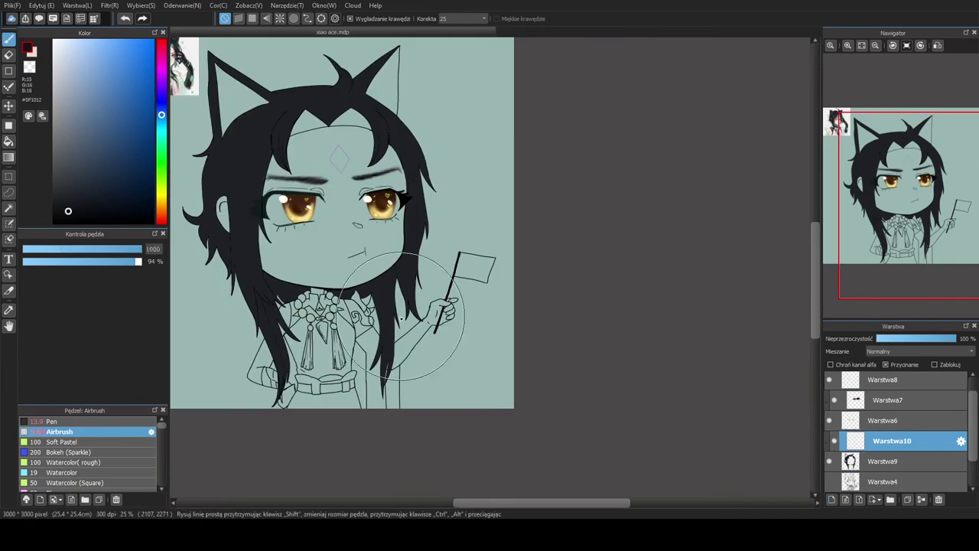
scroll(344, 230, "down", 2)
scroll(367, 215, "up", 4)
left_click_drag(374, 233, 335, 390)
Paint soft #2D3234 highlights on the bangs and upper side hair
scroll(334, 390, "down", 3)
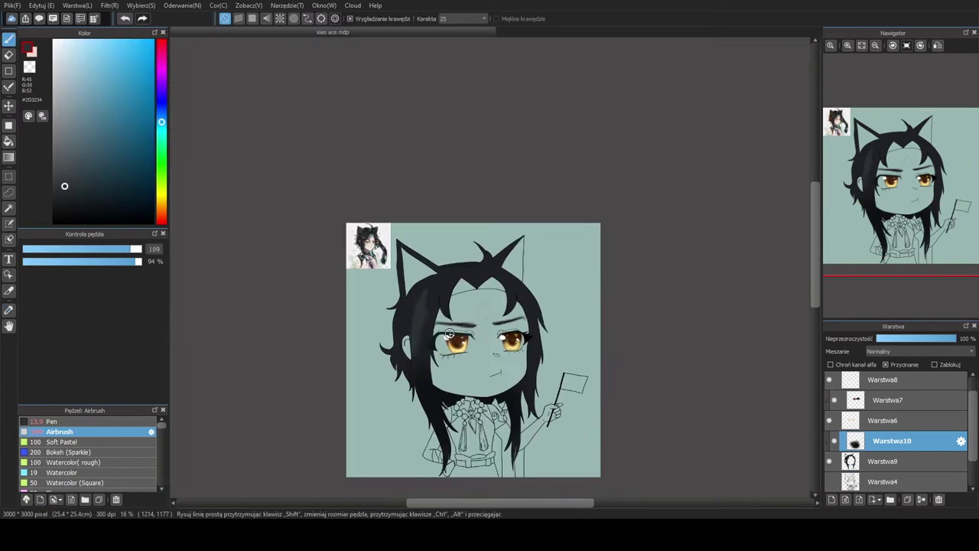
scroll(497, 383, "up", 2)
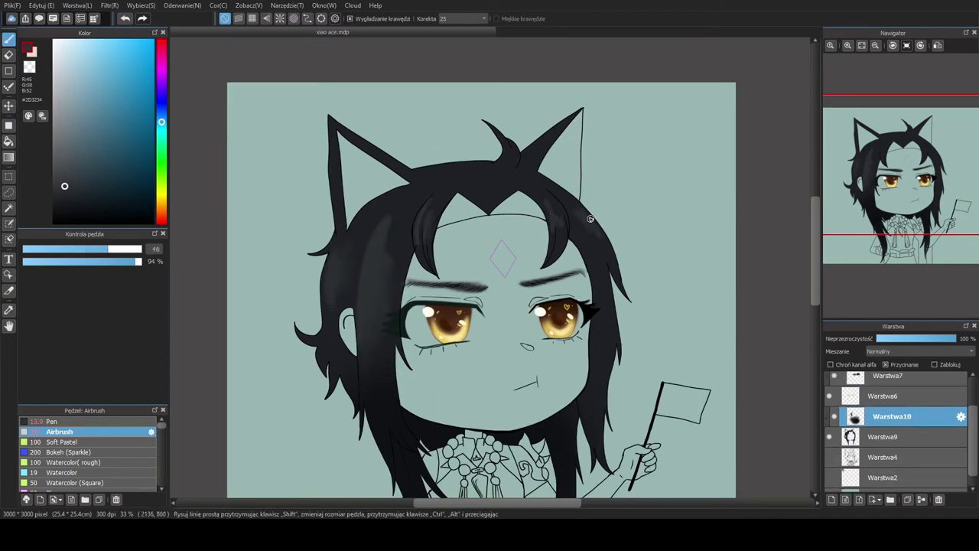
scroll(448, 324, "down", 1)
scroll(459, 245, "up", 2)
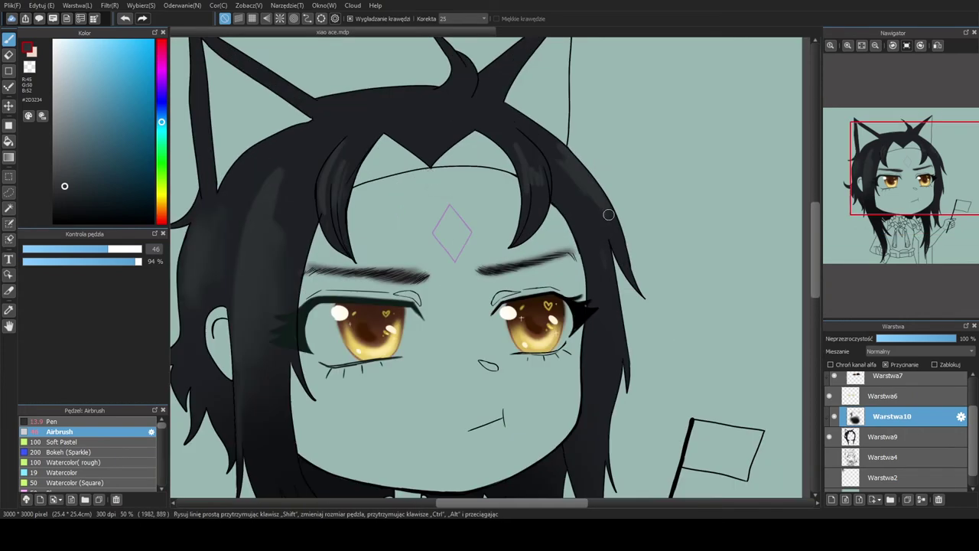
Airbrush teal #359F9B fading down the side hair near the flag on a new clipped layer
left_click(162, 132)
left_click(120, 108)
scroll(479, 306, "down", 1)
key("ctrl+shift+n")
mouse_move(482, 283)
left_mouse_down()
mouse_move(479, 308)
mouse_move(480, 230)
left_mouse_up()
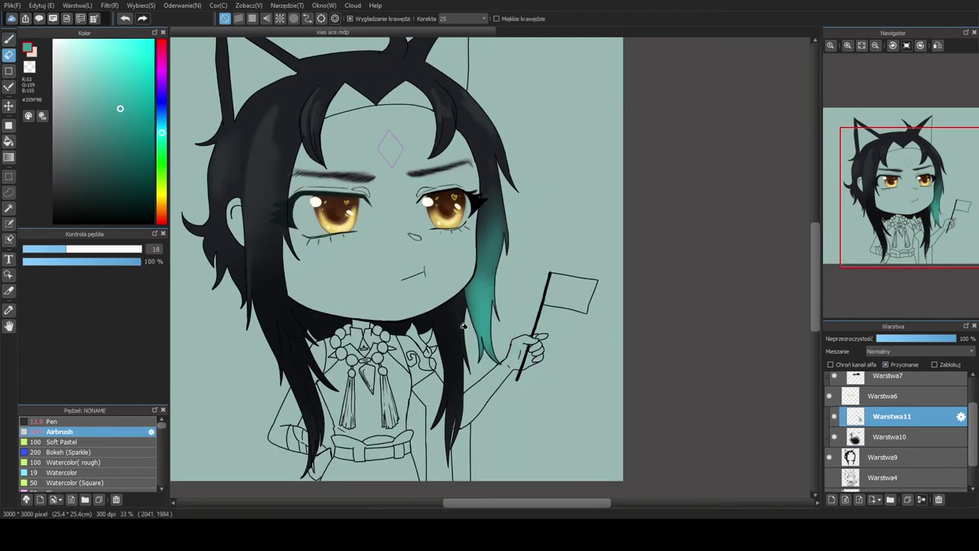
Extend the teal gradient higher up the side hair and clean up its edges with the Eraser
scroll(459, 290, "down", 1)
key("e")
scroll(399, 336, "up", 2)
left_click_drag(399, 337, 404, 306)
scroll(404, 306, "down", 1)
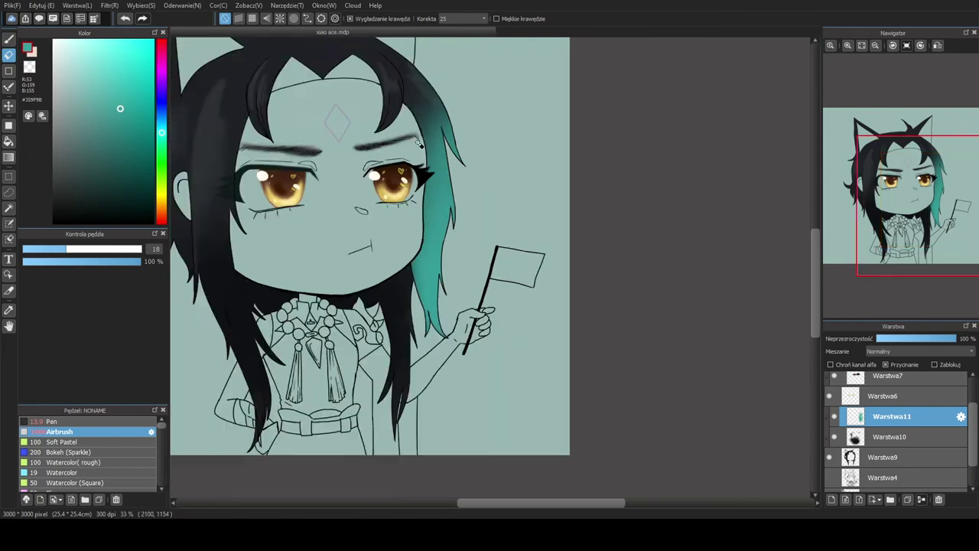
scroll(429, 306, "up", 2)
Paint #2C8C88 teal streaks in the long strand over the sleeve and in the hair behind the shoulder ornament
key("b")
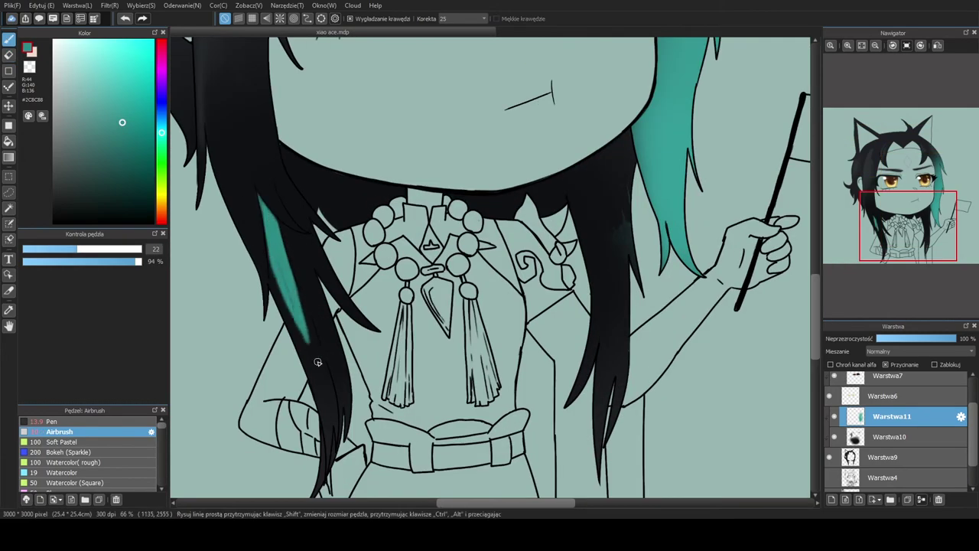
scroll(317, 361, "down", 1)
left_click_drag(618, 76, 374, 268)
left_click_drag(394, 254, 391, 301)
scroll(368, 274, "down", 1)
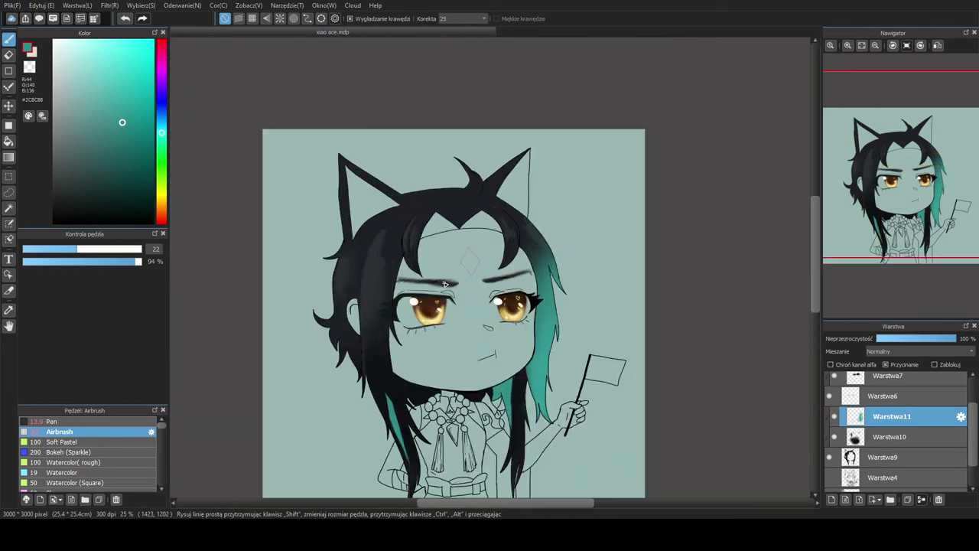
Colour the gaps between the bangs and the forehead line teal #2C8C88 on a new layer beneath the hair colour
scroll(411, 218, "up", 3)
key("ctrl+shift+n")
scroll(410, 219, "up", 1)
left_click_drag(191, 257, 596, 207)
scroll(595, 206, "down", 2)
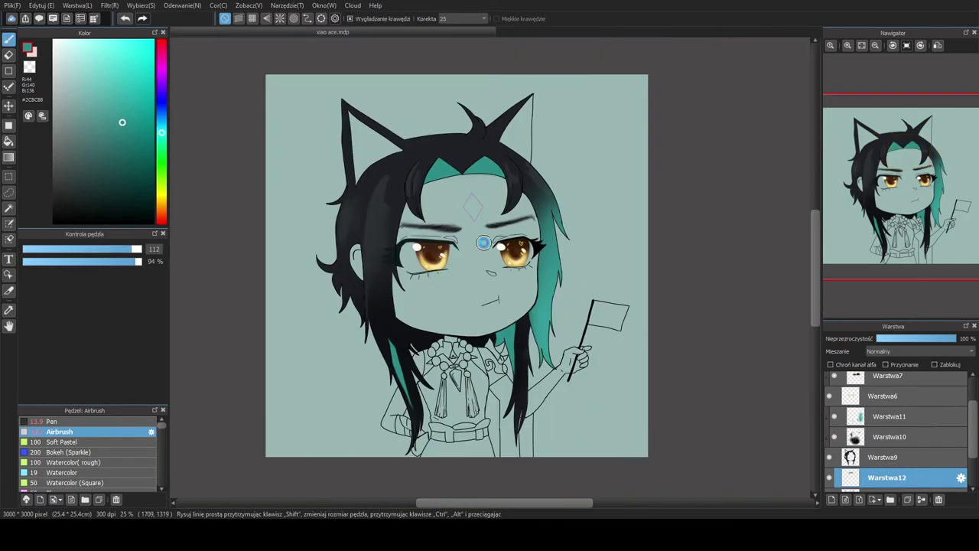
scroll(601, 291, "up", 1)
key("ctrl+z")
Shade the teal side hair with #216B68 and add a clipped layer for shading the teal under the bangs
left_click_drag(472, 358, 414, 334)
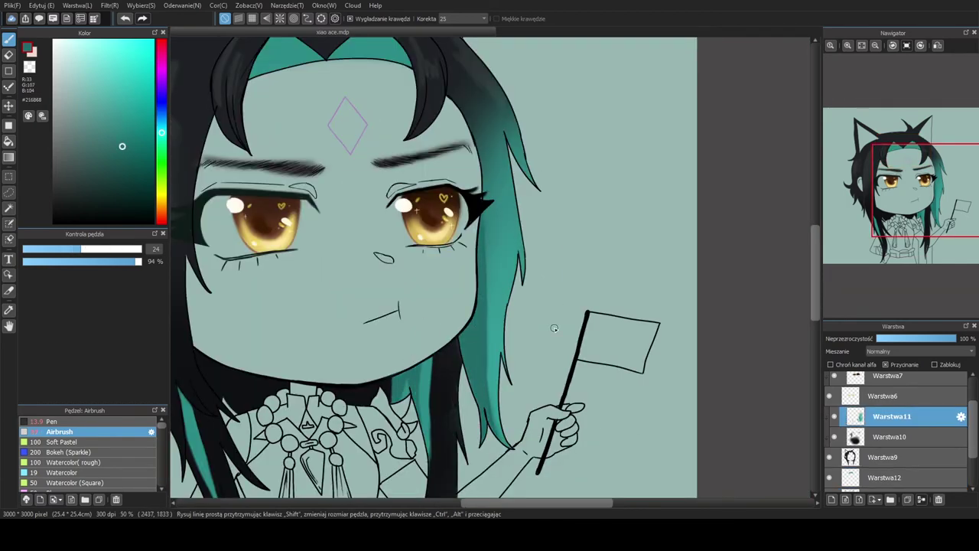
scroll(554, 328, "down", 1)
scroll(335, 125, "up", 1)
key("ctrl+shift+n")
scroll(390, 174, "down", 1)
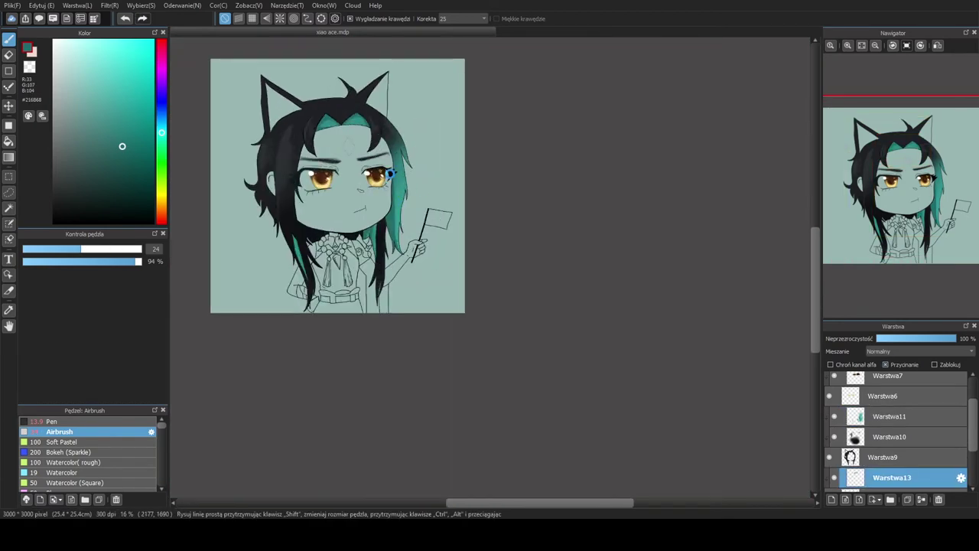
Fill the insides of both cat ears with near-black on the hair colour layer
scroll(286, 100, "up", 3)
left_click(286, 100, "alt")
scroll(297, 311, "up", 2)
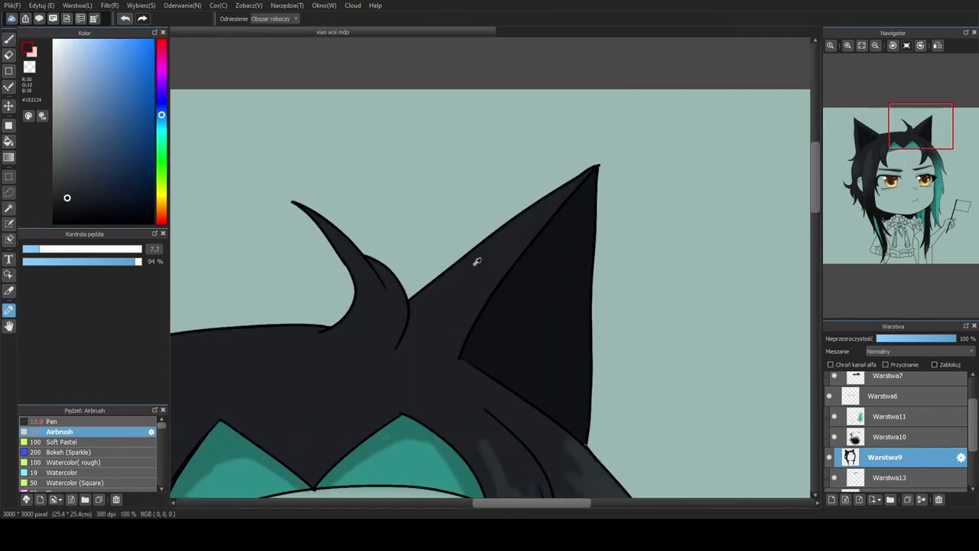
scroll(549, 311, "down", 2)
scroll(548, 310, "down", 2)
scroll(501, 313, "up", 3)
Fill the forehead diamond with purple #AA85C2 on its own layer
key("g")
scroll(500, 313, "up", 3)
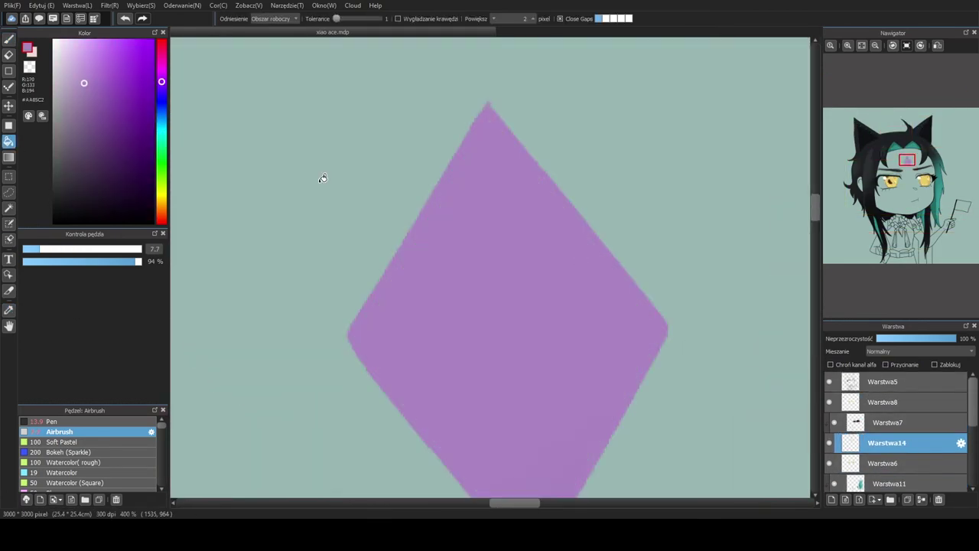
scroll(324, 179, "down", 3)
left_click(351, 207)
scroll(352, 206, "down", 2)
Fill the face with light skin tone #EFDED1 on a new layer, covering the eyelids and nose as well
left_click(831, 499)
left_click(441, 299, "alt")
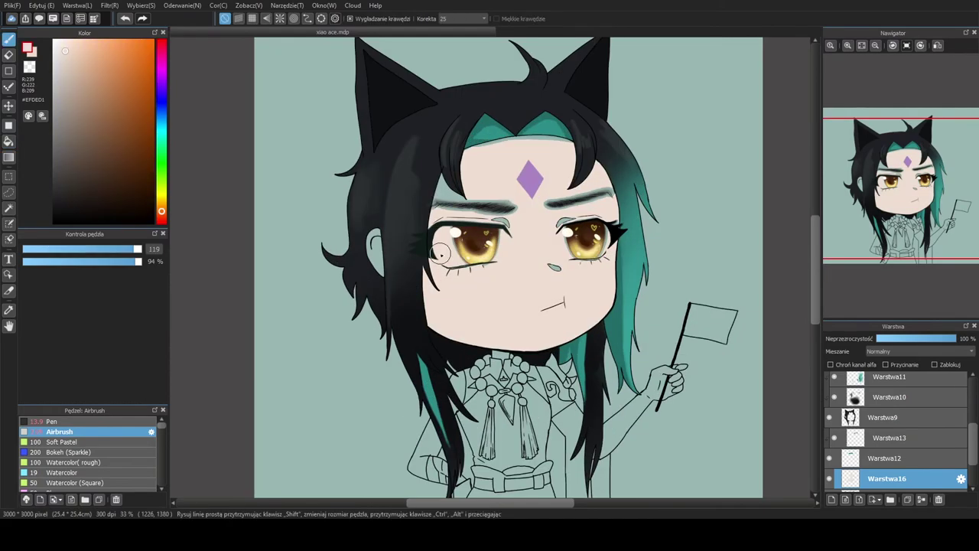
left_click(449, 240)
scroll(449, 240, "up", 1)
key("b")
scroll(615, 243, "up", 2)
Erase stray teal along the forehead line on the layer holding the teal under the bangs
key("e")
left_click(455, 222, "ctrl")
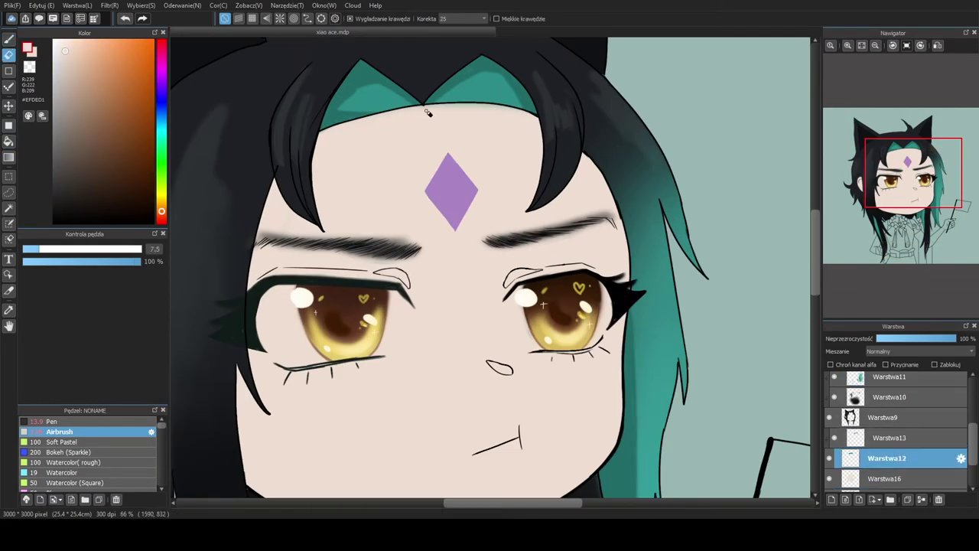
scroll(455, 222, "down", 3)
scroll(456, 222, "up", 3)
Fill the neck, shoulder and lowered upper arm with the #EFDED1 skin tone on the skin layer
left_click(398, 237, "ctrl")
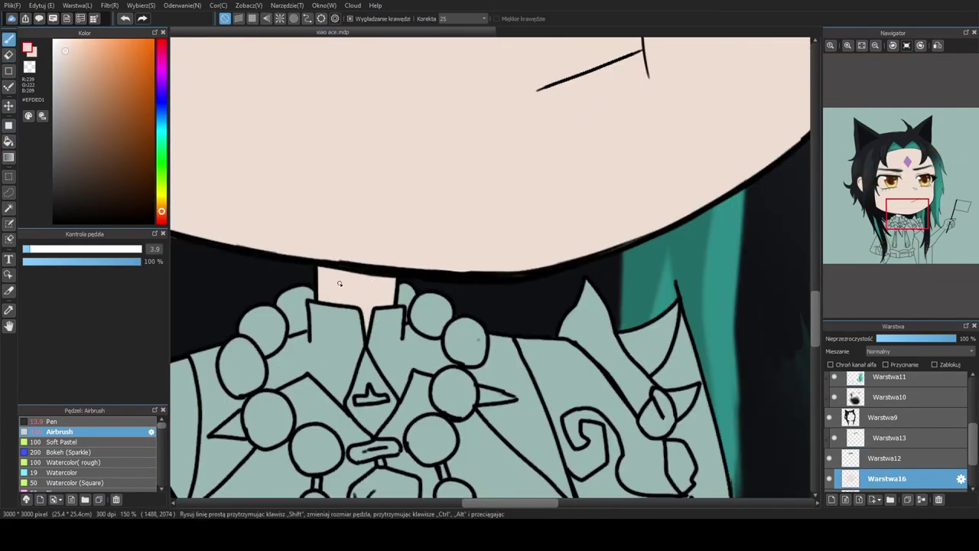
key("g")
scroll(339, 280, "down", 2)
scroll(339, 280, "up", 1)
scroll(459, 306, "up", 1)
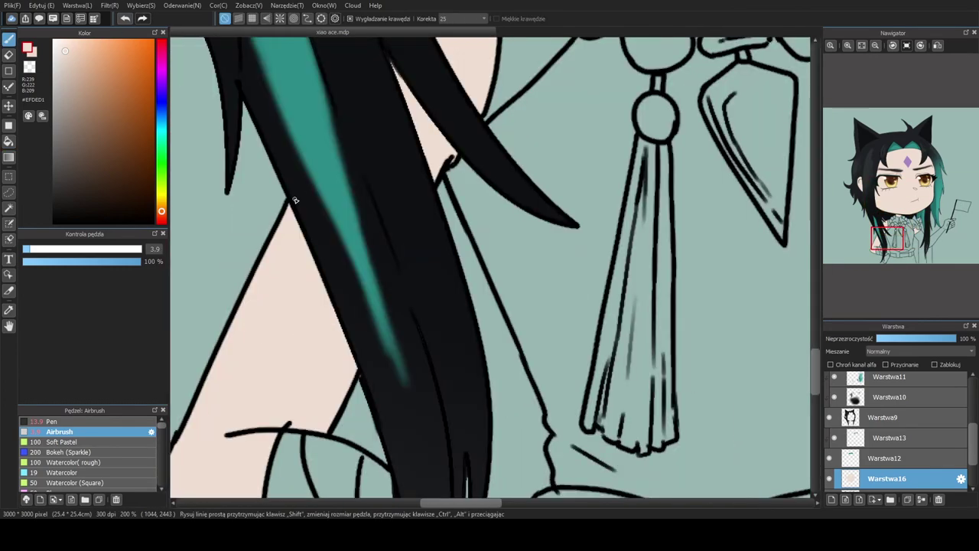
Shade the ear, eyelids, inner eye corners and nose with soft pink on a new layer clipped to the skin
scroll(459, 306, "down", 3)
key("b")
scroll(582, 153, "up", 2)
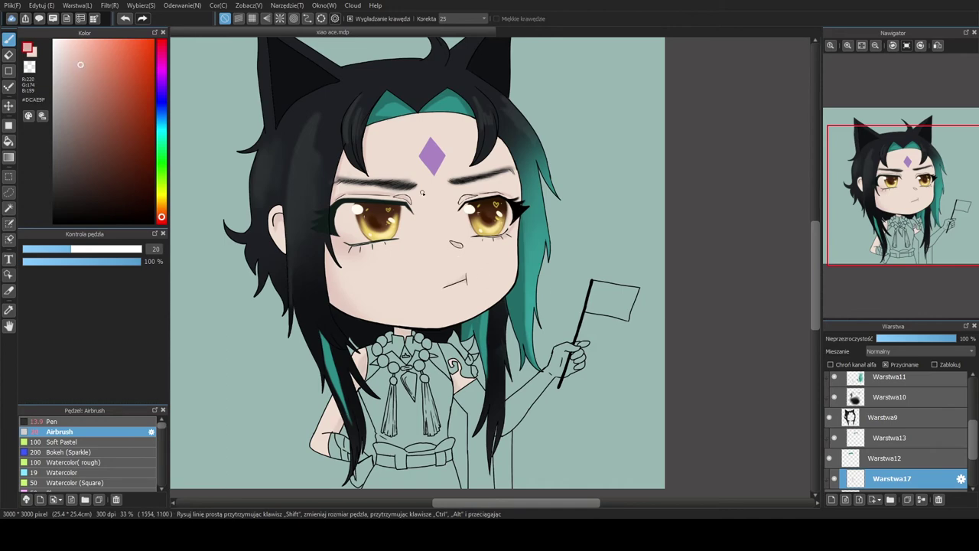
scroll(422, 193, "up", 4)
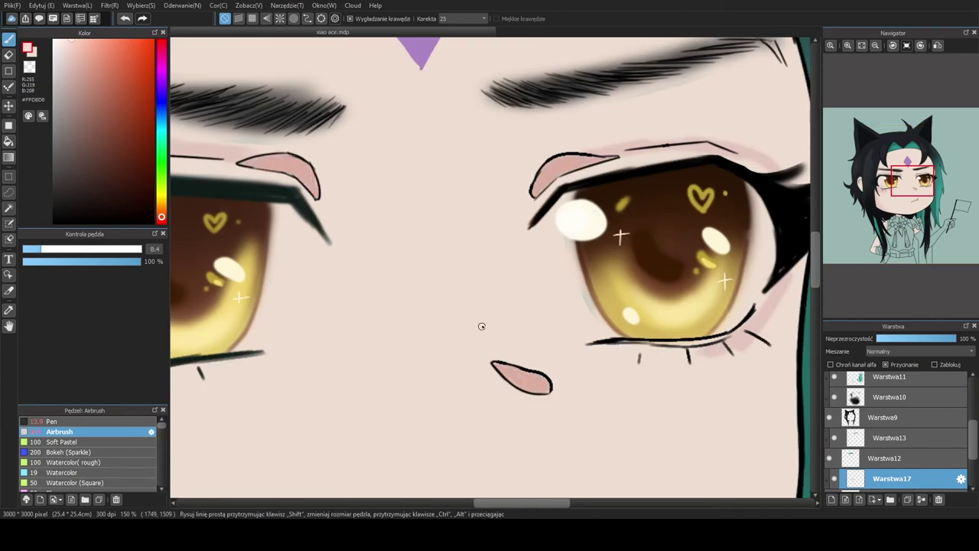
scroll(487, 375, "down", 3)
Airbrush reddish tones #E48F86 and #E5B9B5 around the outer eye corners and under both eyes, and highlight the side of the nose
left_click(527, 177, "alt")
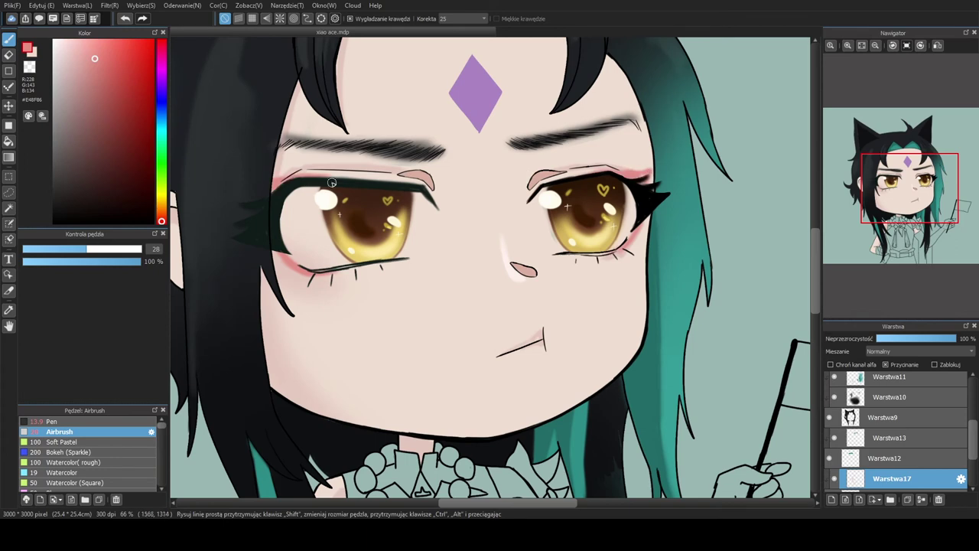
key("bracketleft")
left_click(396, 268)
left_click(300, 162, "alt")
left_click_drag(549, 272, 583, 266)
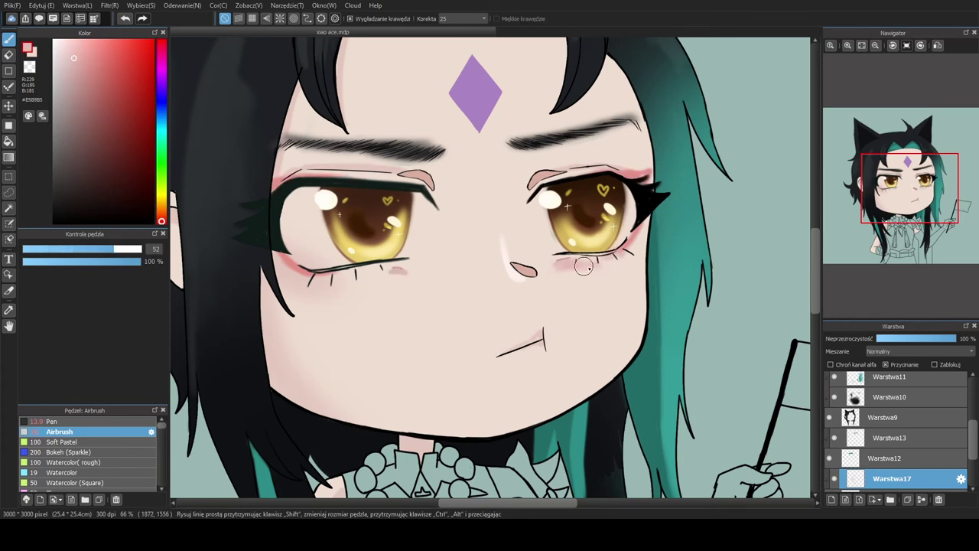
scroll(568, 280, "up", 3)
scroll(489, 275, "down", 4)
scroll(278, 248, "up", 3)
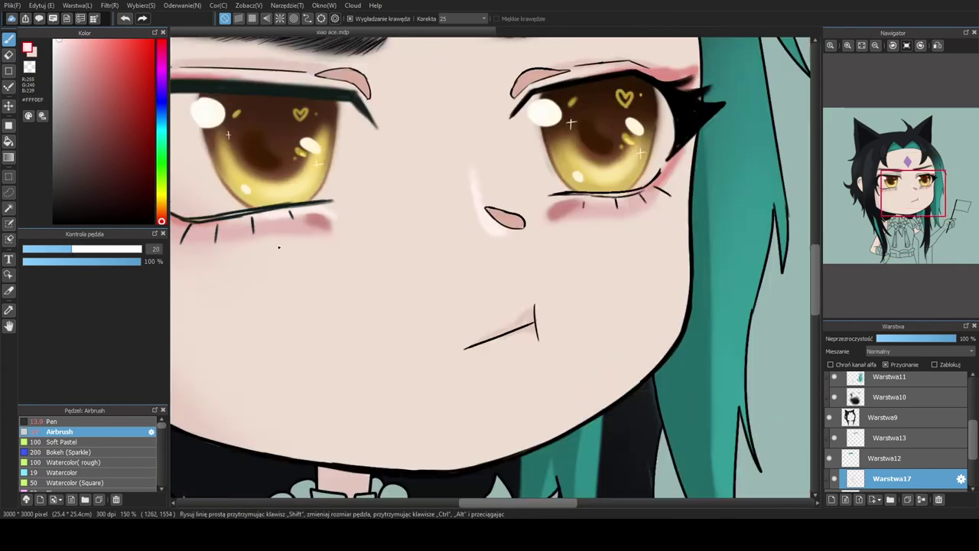
Airbrush the lips pink and add small light highlights on the lower lip with #FFE4E2
scroll(530, 304, "down", 2)
key("bracketright")
key("bracketright")
key("bracketright")
left_click(526, 306)
left_click(521, 310, "alt")
scroll(521, 310, "up", 1)
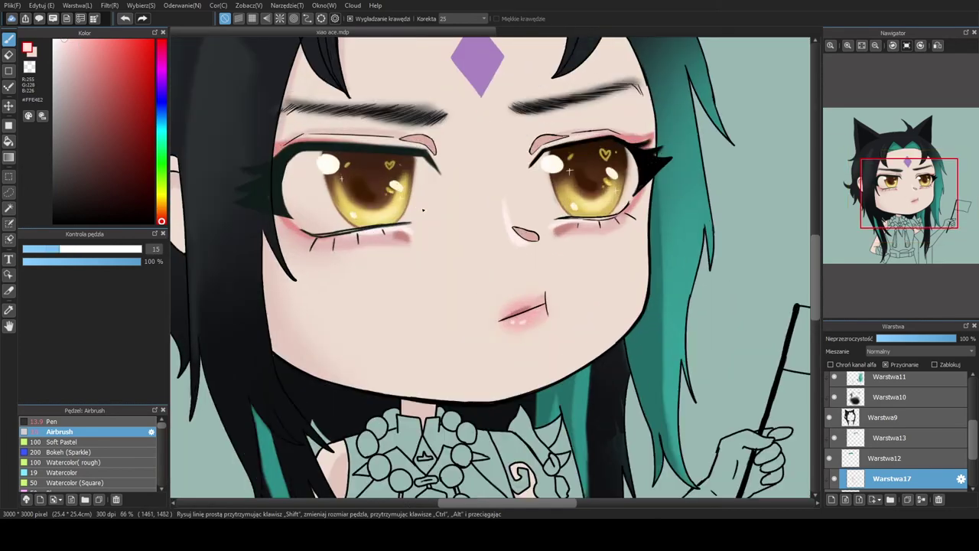
Airbrush broad soft pink blush over both cheeks with a large brush
left_click_drag(61, 251, 114, 250)
left_click_drag(276, 252, 344, 306)
left_click_drag(574, 245, 628, 276)
Draw thin blush hatch lines on both cheeks with a small airbrush in red #C65F54
key("bracketleft")
key("bracketleft")
key("bracketleft")
key("bracketleft")
key("bracketleft")
key("bracketleft")
key("bracketleft")
key("bracketleft")
key("bracketleft")
key("bracketleft")
left_click(635, 233, "alt")
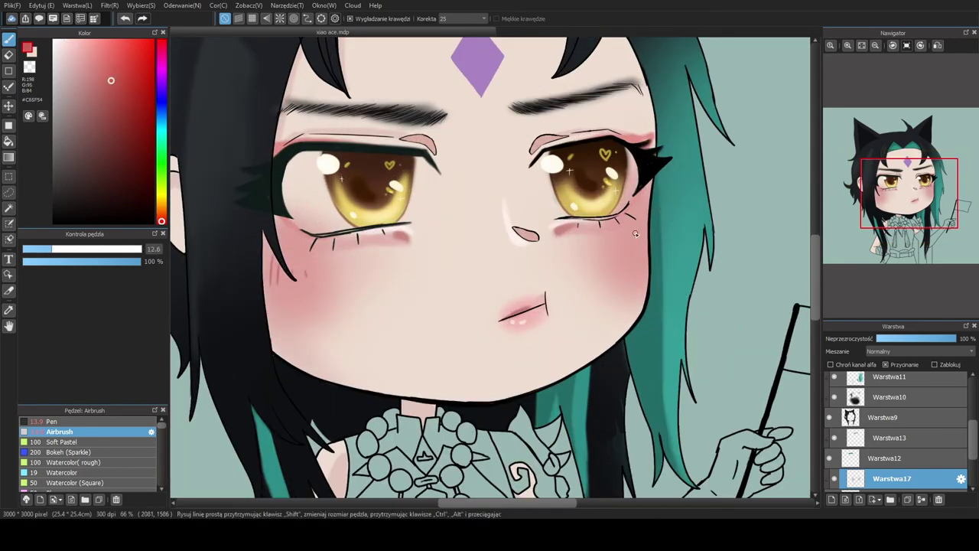
scroll(593, 247, "down", 1)
Add pale #FFEFEA and white highlights to the cheeks, forehead and chin, and shade between the eyebrows and below the lips
left_click(631, 281, "alt")
key("bracketright")
key("bracketright")
key("bracketright")
key("bracketright")
key("bracketright")
key("bracketright")
key("bracketright")
key("bracketright")
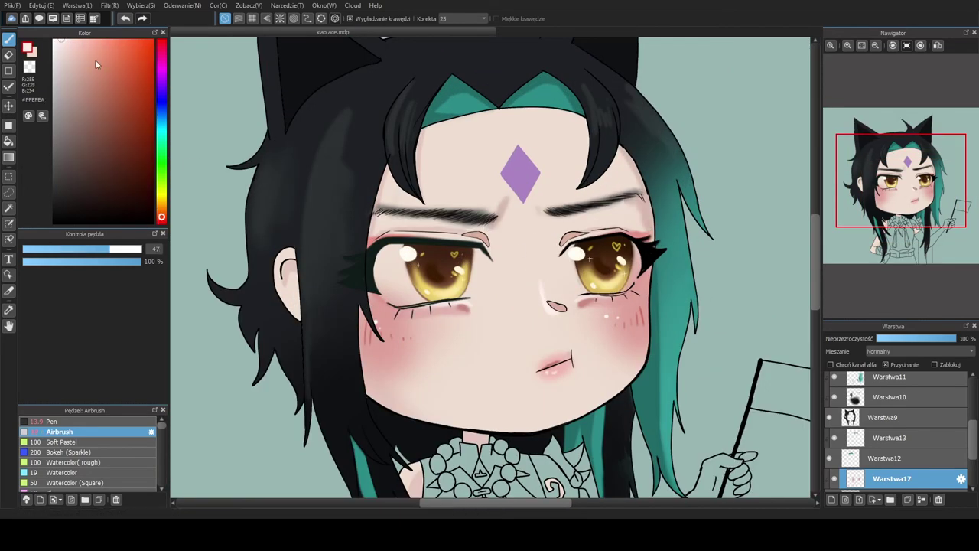
scroll(631, 362, "down", 2)
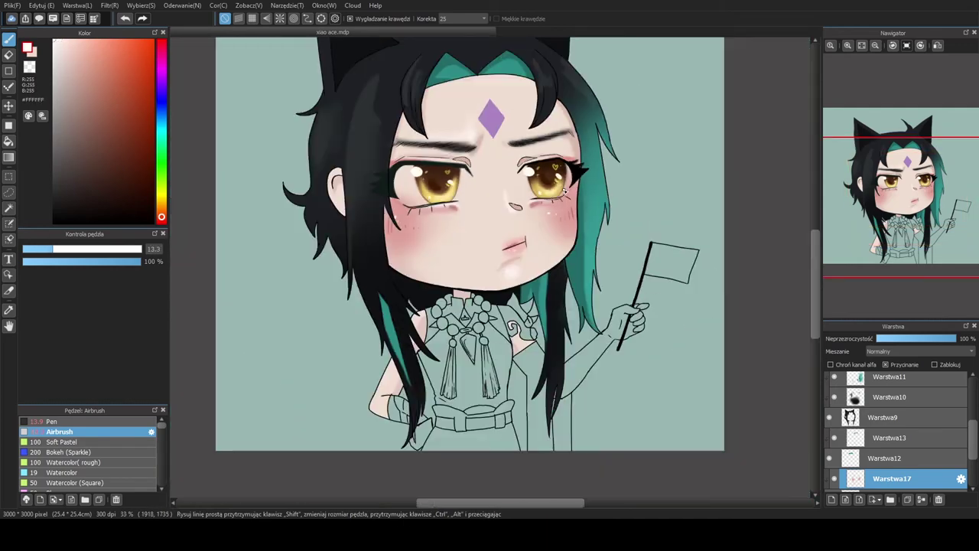
scroll(489, 306, "up", 3)
scroll(249, 240, "up", 2)
Paint the white of the larger eye with #FBFBFB on a new unclipped layer below the eye layers
left_click(249, 240, "alt")
key("bracketleft")
key("bracketleft")
key("bracketleft")
scroll(249, 239, "down", 1)
left_click(459, 258, "alt")
key("bracketright")
key("bracketright")
key("bracketright")
key("bracketright")
key("bracketright")
key("bracketright")
key("bracketright")
key("bracketright")
left_click(956, 416)
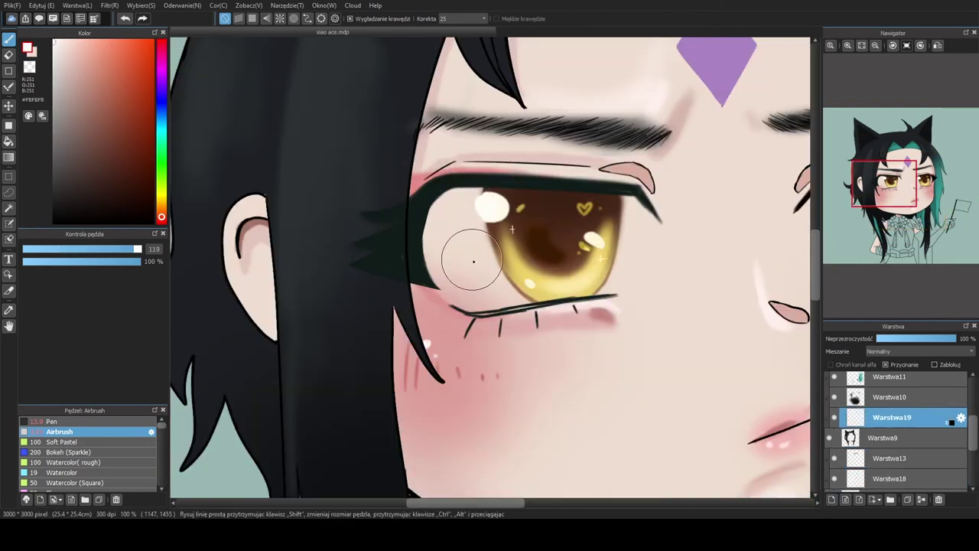
scroll(895, 428, "up", 2)
left_click(908, 367)
key("ctrl+Down")
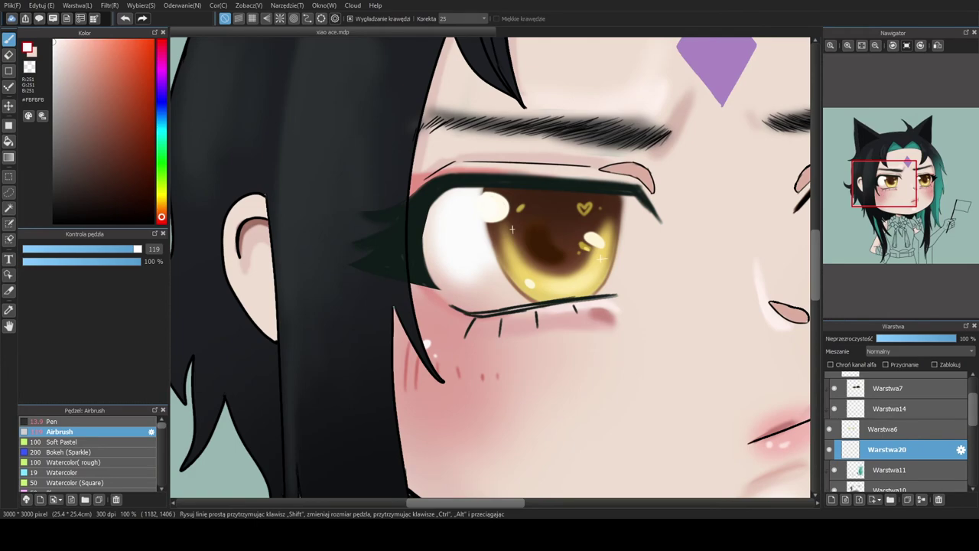
mouse_move(511, 228)
left_mouse_down()
mouse_move(564, 280)
mouse_move(622, 203)
mouse_move(618, 278)
left_mouse_up()
Paint the white of the smaller eye with #FBFBFB using a reduced airbrush
key("bracketleft")
key("bracketleft")
key("bracketleft")
key("bracketleft")
left_click_drag(810, 257, 497, 281)
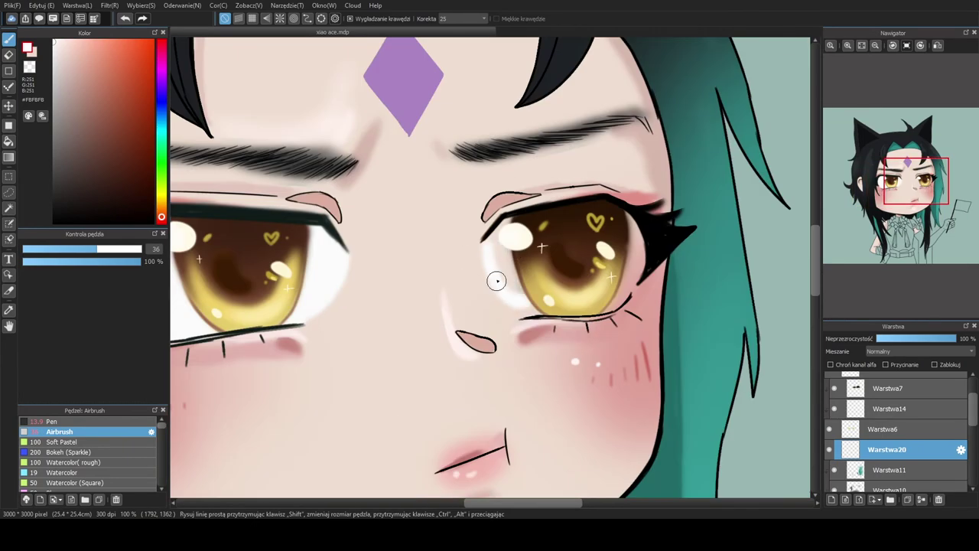
scroll(495, 241, "down", 3)
scroll(437, 296, "up", 3)
scroll(459, 240, "down", 3)
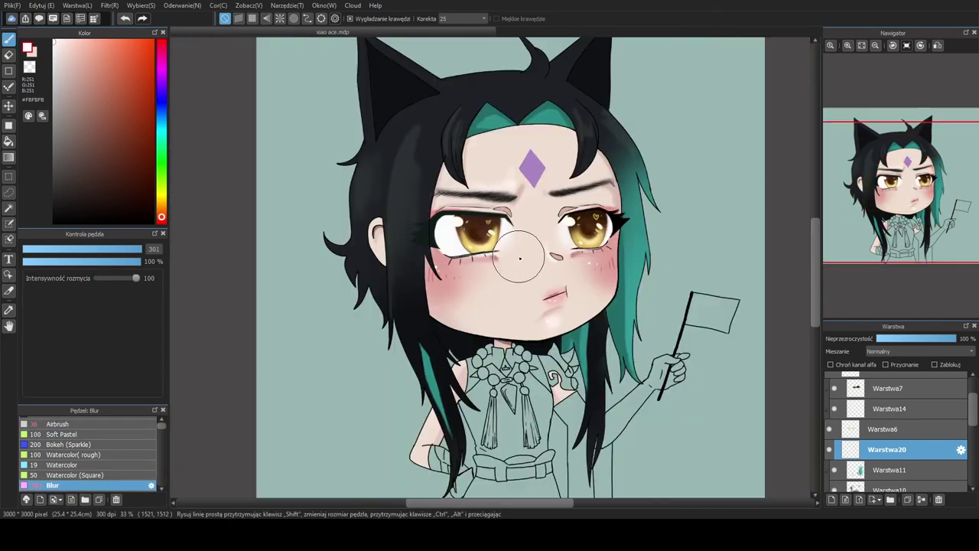
Shade the upper part of both eye whites with grey #B1B1B1 on a new clipped layer
key("ctrl+shift+n")
scroll(459, 240, "up", 3)
left_click(119, 245)
scroll(600, 243, "down", 4)
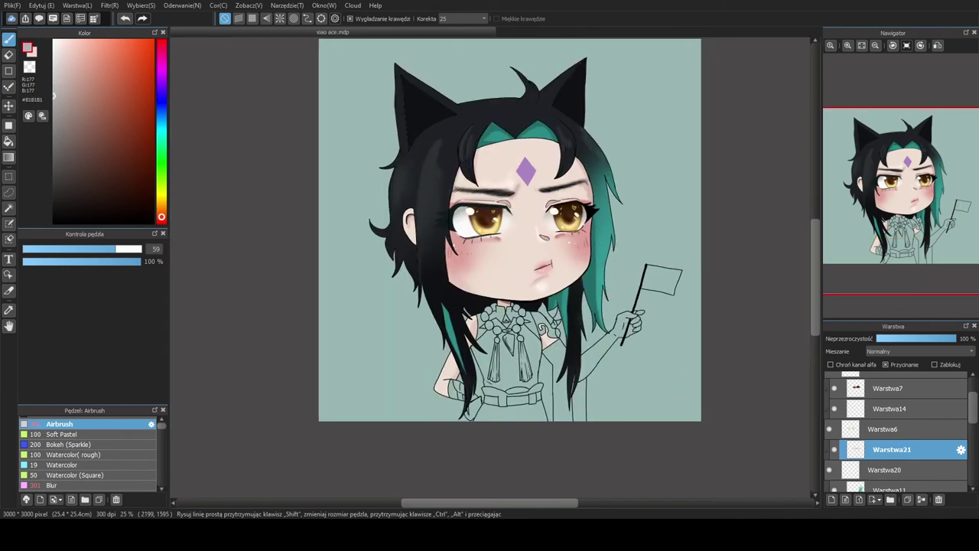
Fill the collar and the shoulder parts of the top with dark brown #221C1A on a new layer below the skin
left_click(888, 444)
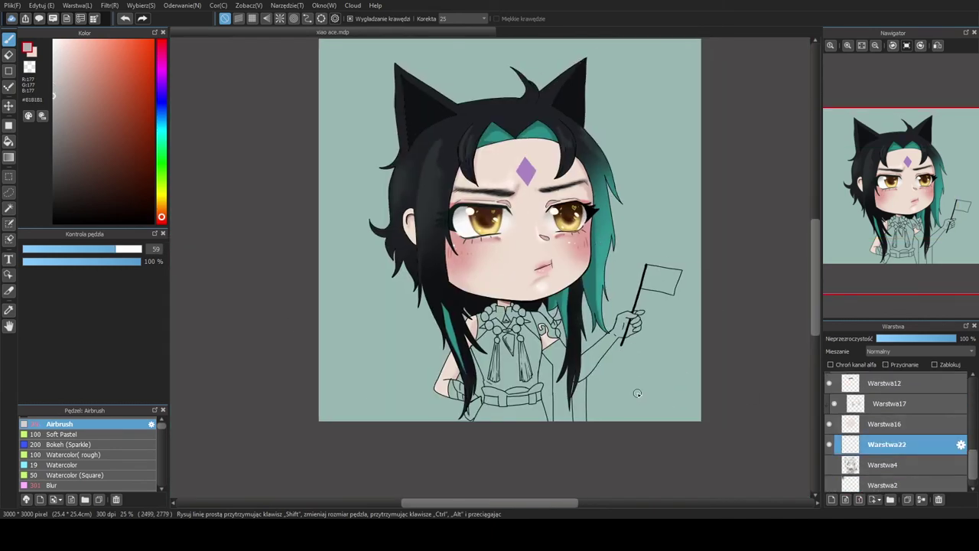
scroll(454, 377, "up", 6)
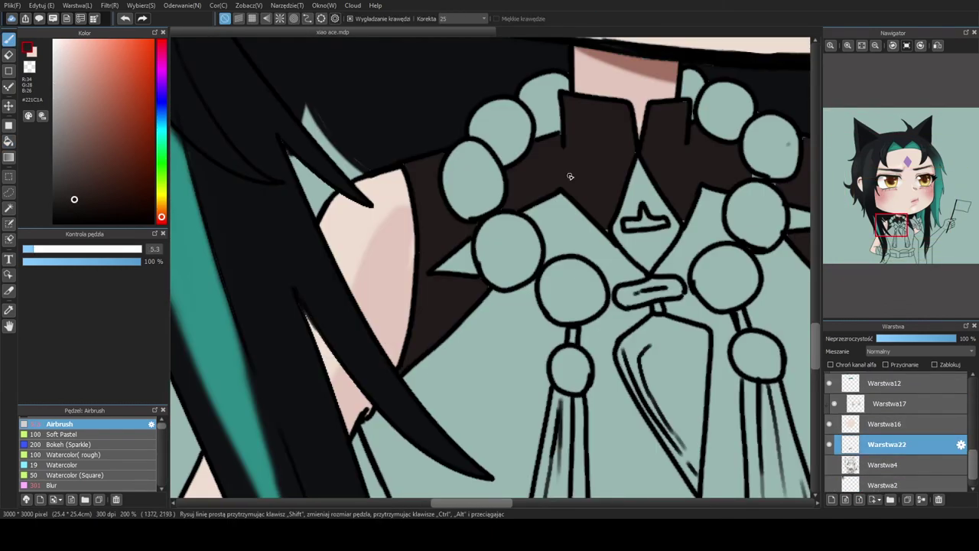
scroll(570, 176, "down", 2)
scroll(563, 203, "up", 3)
scroll(536, 222, "down", 2)
scroll(474, 249, "up", 1)
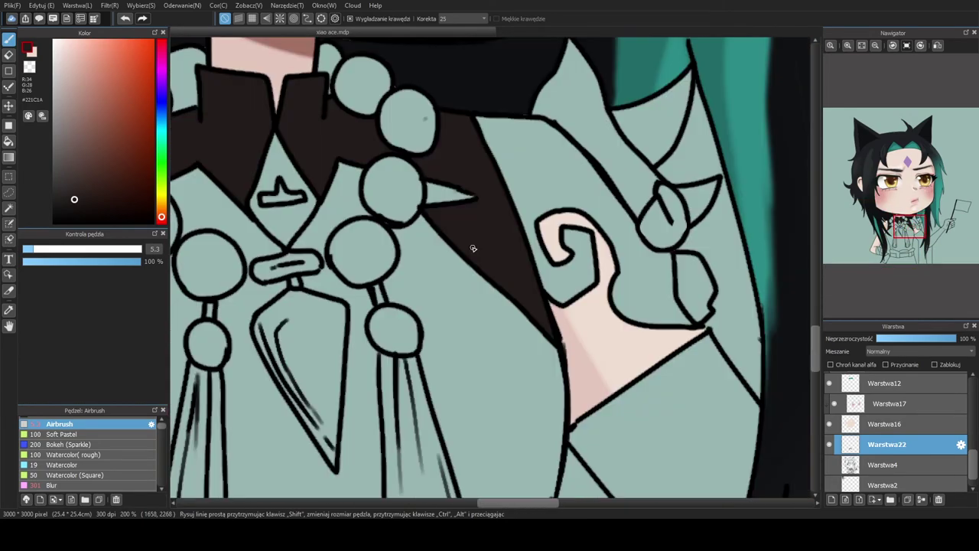
scroll(474, 249, "down", 3)
Fill the front of the sleeveless top and the necklace spikes with light grey #E6E6E6 around the beads and tassels
scroll(339, 258, "up", 4)
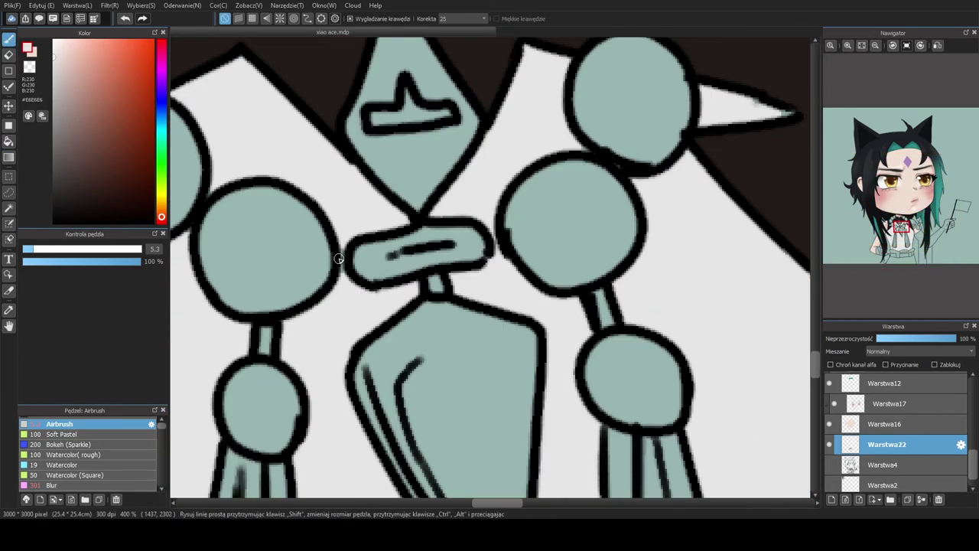
scroll(338, 259, "up", 2)
scroll(290, 317, "up", 2)
scroll(529, 345, "down", 2)
scroll(519, 240, "up", 1)
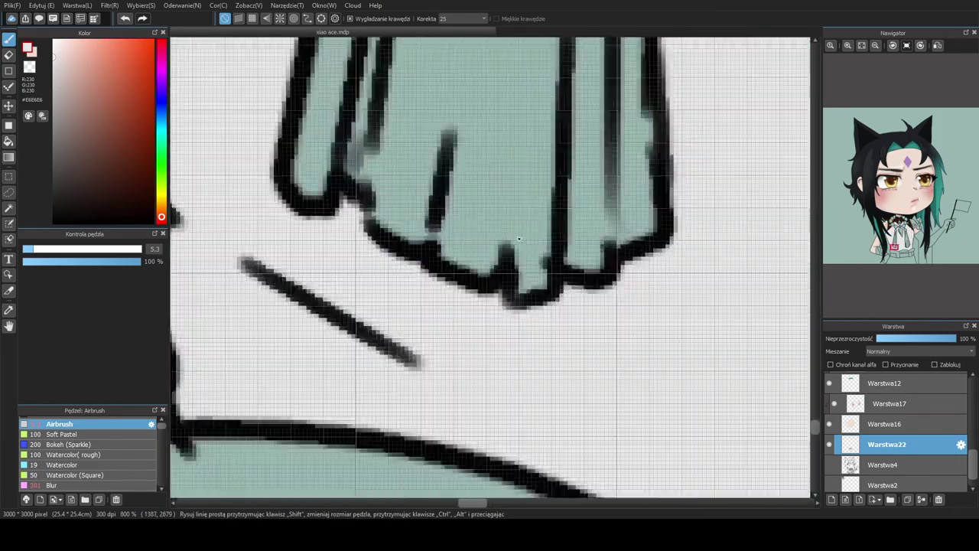
scroll(518, 240, "down", 4)
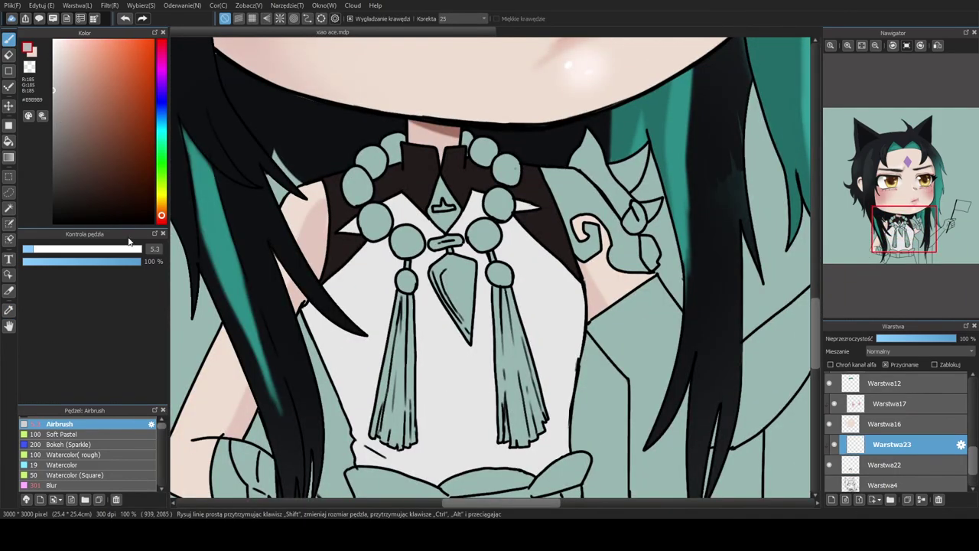
Airbrush grey fold shadows and cast shadows on the top with #B9B9B9, #CDCDCD and #AAAAAA on a clipped Multiply layer
left_click(129, 249)
left_click_drag(528, 283, 581, 336)
left_click_drag(352, 299, 475, 352)
scroll(344, 315, "down", 1)
left_click_drag(352, 401, 482, 406)
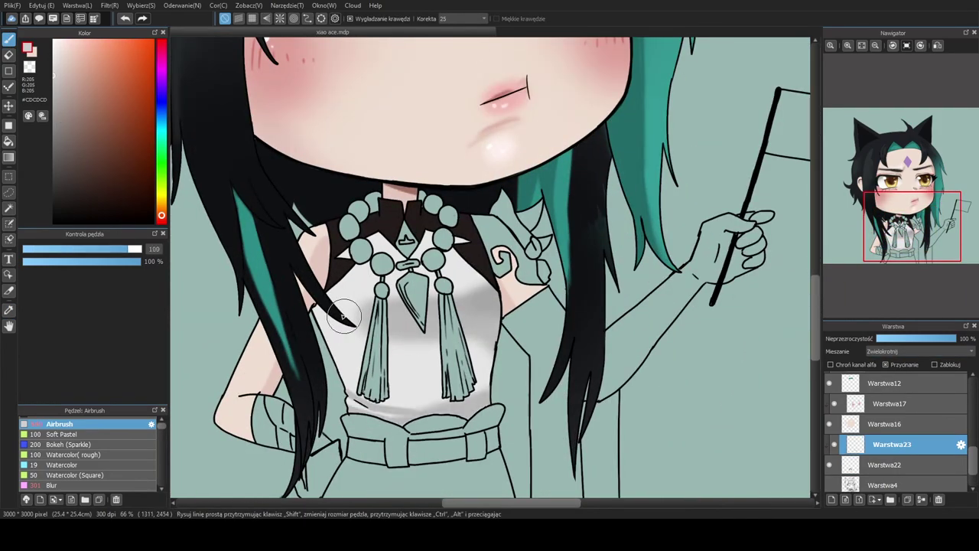
left_click_drag(343, 315, 337, 382)
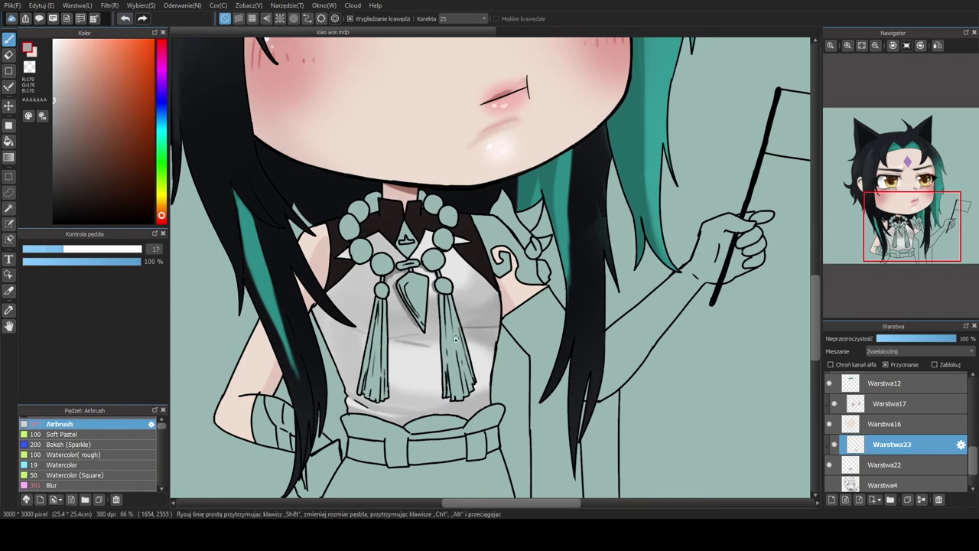
scroll(334, 389, "down", 2)
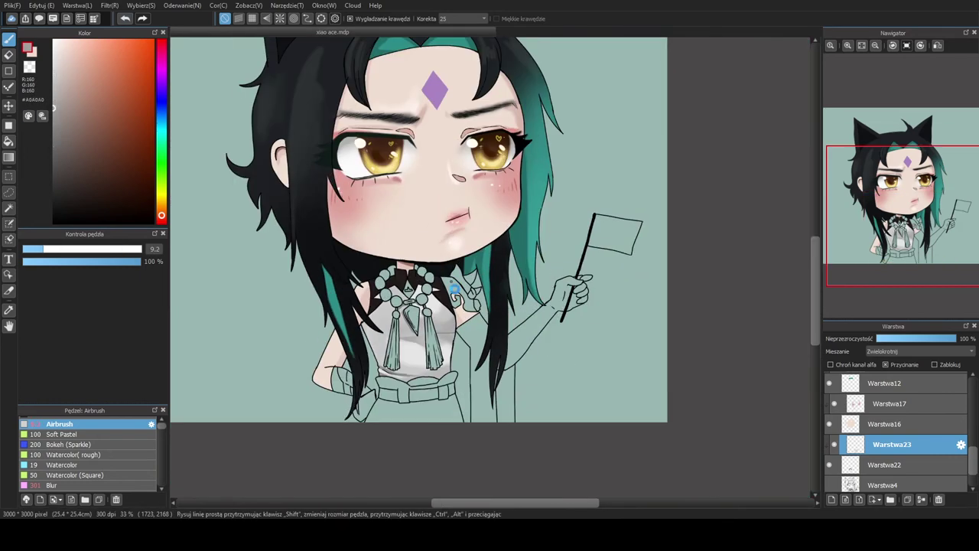
Colour the necklace's large beads white on a new layer and shade them with grey #B2B2B2 on a clipped layer
scroll(398, 230, "up", 1)
left_click(832, 499)
scroll(398, 230, "up", 4)
left_click_drag(337, 285, 353, 257)
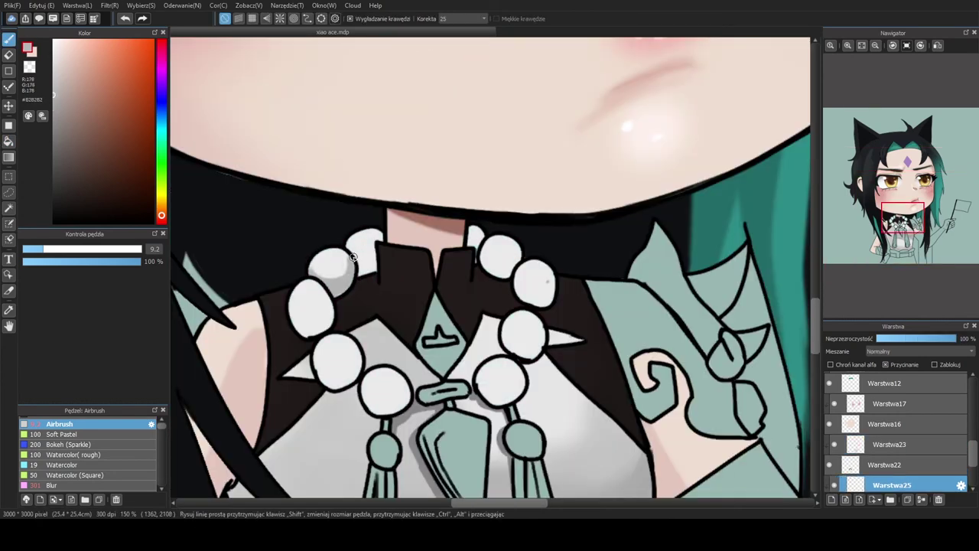
scroll(321, 288, "down", 2)
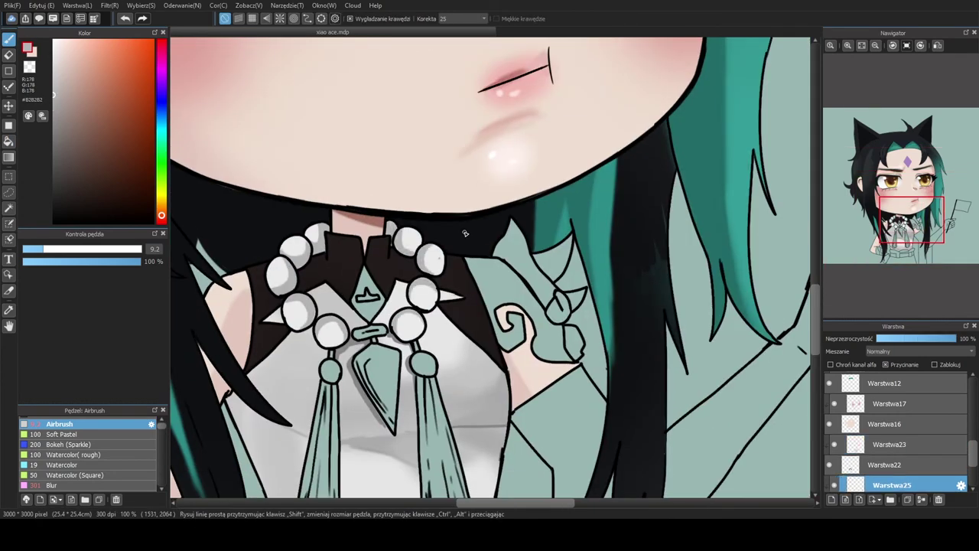
Paint the two lowest necklace beads pink and add light pink highlights with #EE9FAE
scroll(245, 365, "up", 2)
left_click(107, 84)
left_click(101, 249)
left_click(331, 330)
left_click(408, 322)
scroll(509, 326, "down", 3)
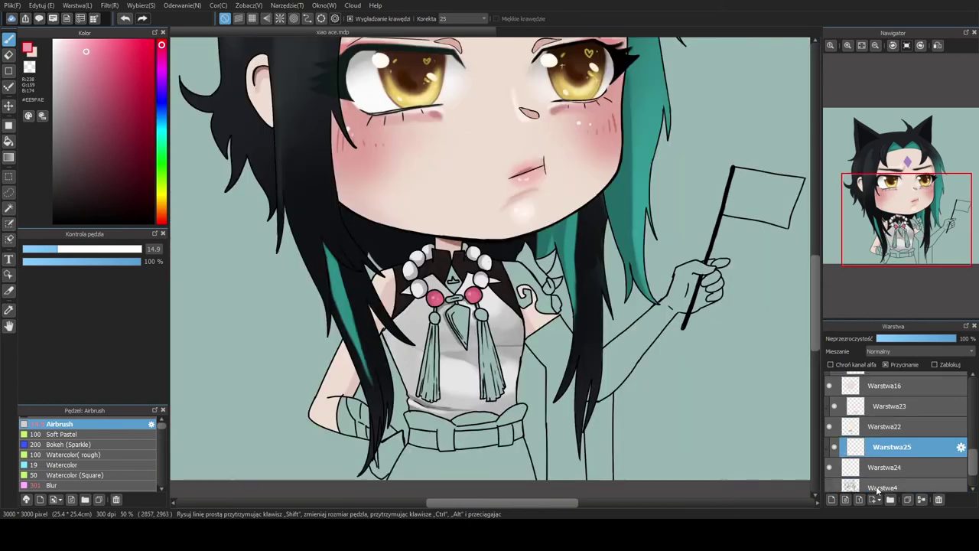
Paint the small beads above the tassels and their connectors green on a new layer
scroll(459, 321, "up", 6)
left_click(142, 151)
left_click_drag(371, 365, 374, 382)
left_click_drag(511, 375, 501, 348)
scroll(637, 196, "down", 3)
Paint the first tassel light orange-brown with #D99C7D
left_click(161, 213)
left_click(95, 67)
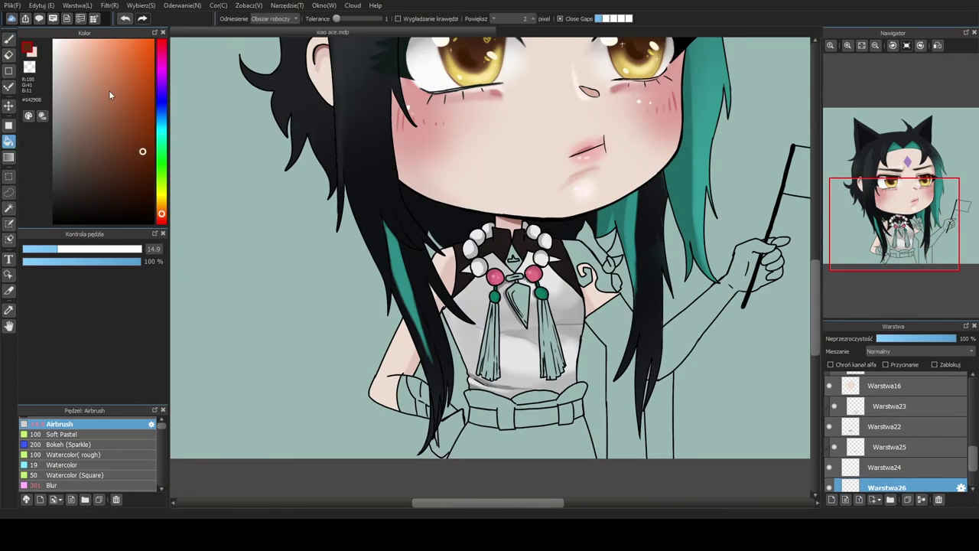
left_click(74, 249)
scroll(498, 306, "up", 3)
left_click_drag(517, 184, 497, 459)
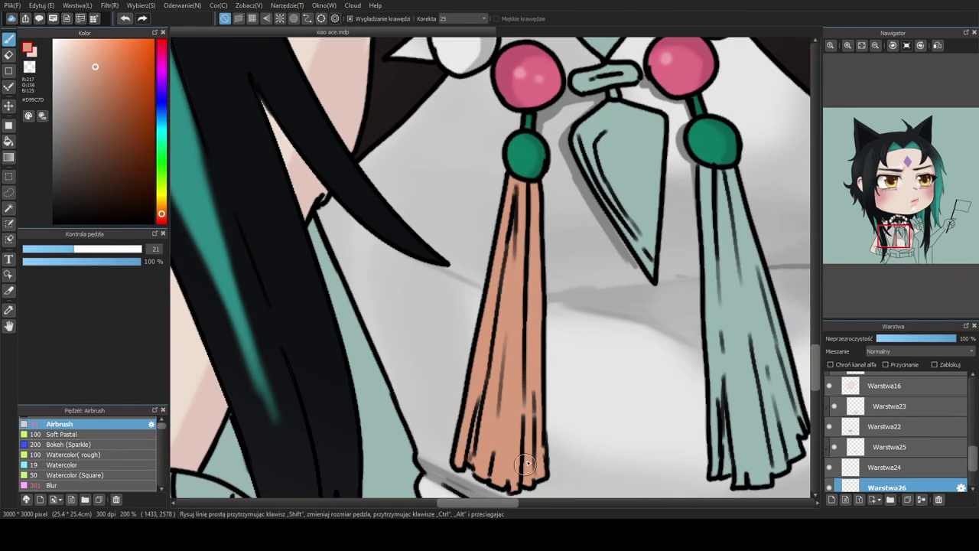
scroll(527, 463, "down", 1)
Paint the second tassel with #D99C7D and shade the strands of both tassels with #BE7F5F
left_click_drag(356, 390, 334, 178)
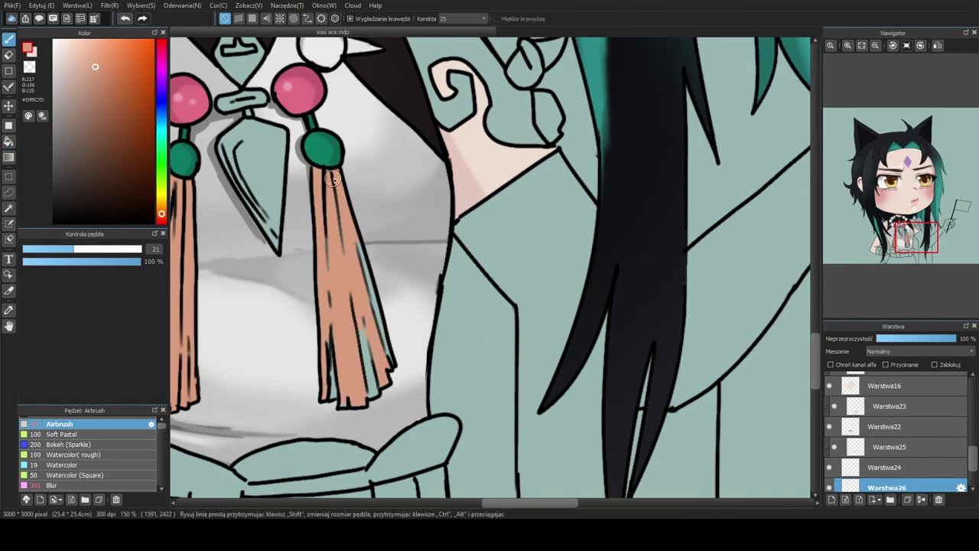
left_click_drag(329, 397, 331, 201)
scroll(330, 306, "down", 1)
scroll(329, 306, "up", 1)
left_click_drag(325, 367, 327, 172)
scroll(329, 306, "down", 4)
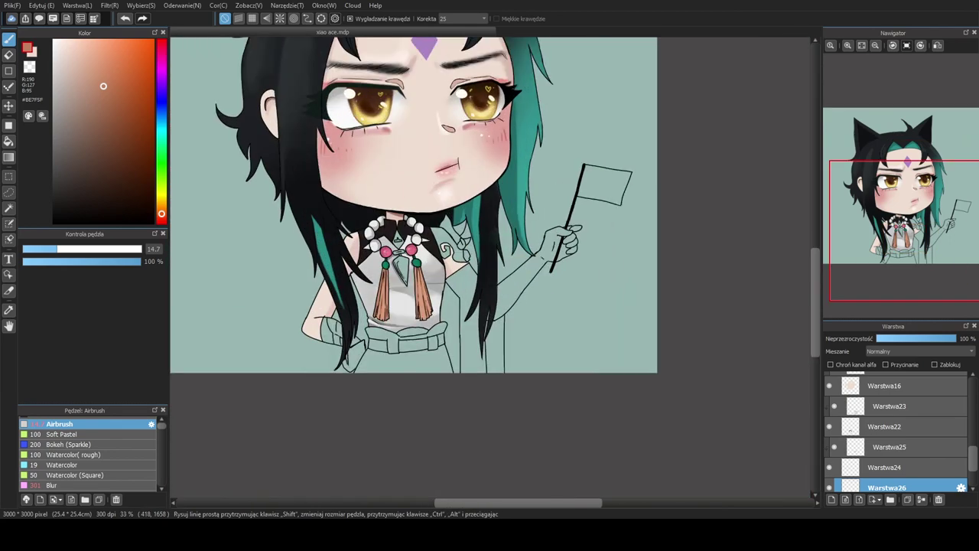
Colour the collar ornament, clasp and pointed pendant in greys #B2B2B2, #5D5D5D and #4C4C4C on a new layer
scroll(406, 264, "up", 5)
key("ctrl+shift+n")
scroll(214, 247, "down", 2)
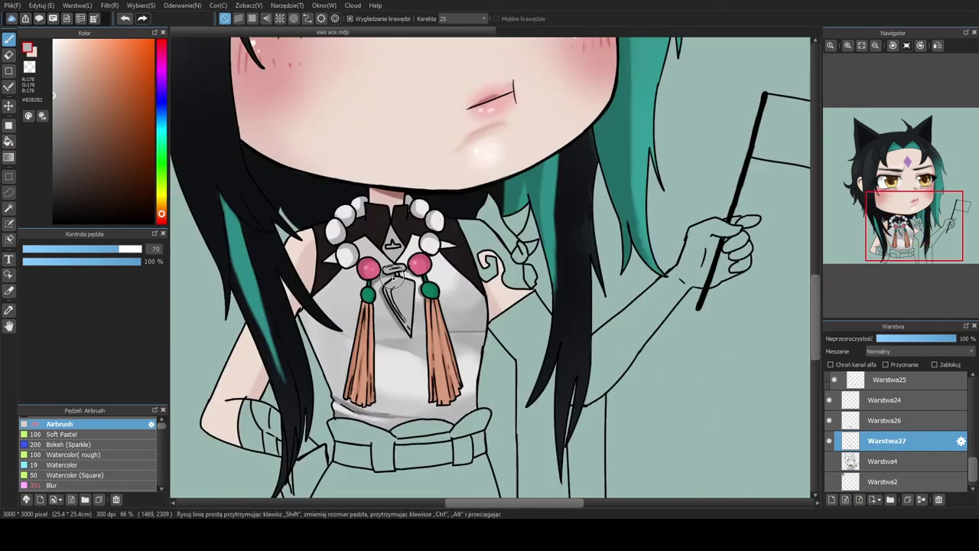
scroll(398, 322, "up", 3)
mouse_move(463, 299)
left_mouse_down()
mouse_move(453, 491)
mouse_move(425, 322)
mouse_move(382, 288)
left_mouse_up()
scroll(367, 230, "down", 1)
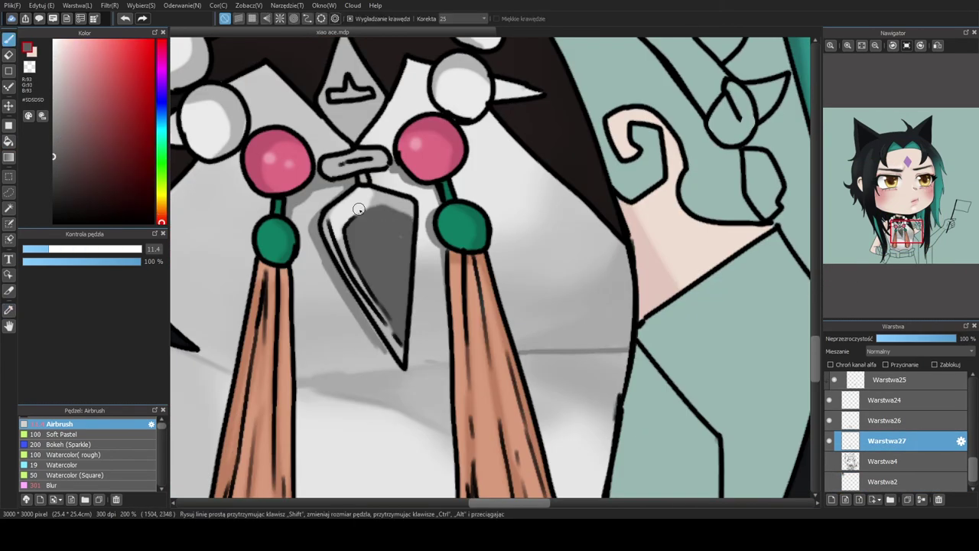
scroll(326, 249, "down", 5)
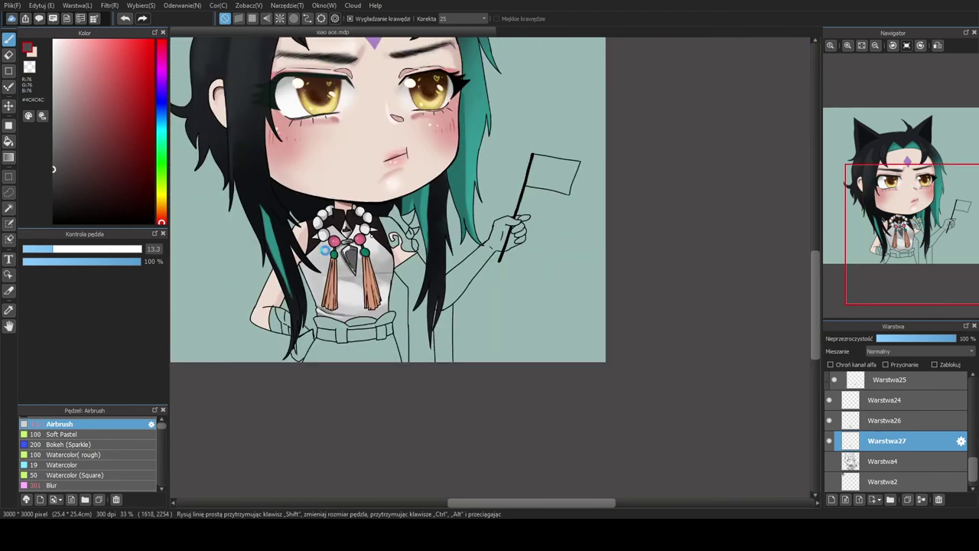
Fill the lowered arm's glove with teal #0B7D7D and dark grey sections, and shade the teal with #0A6666
scroll(337, 313, "up", 6)
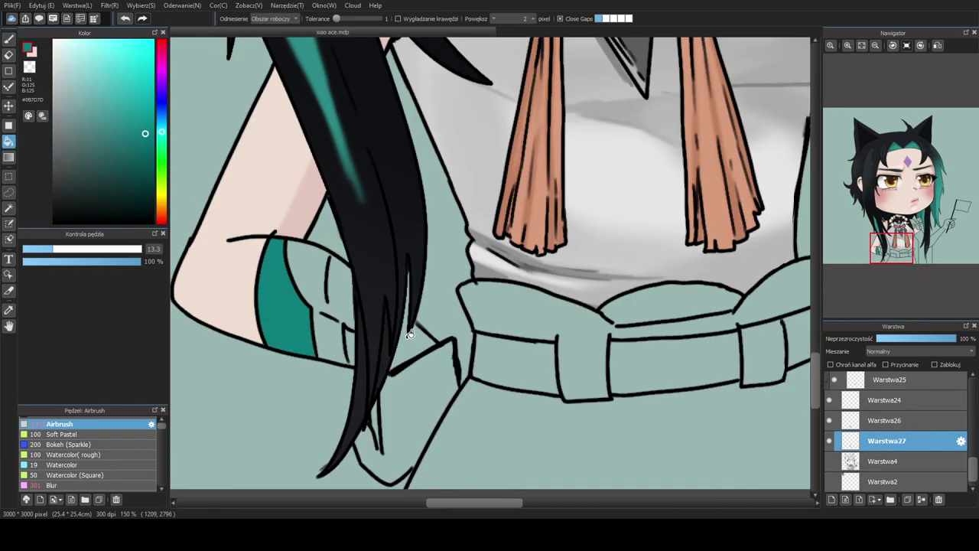
left_click(886, 420)
left_click_drag(291, 253, 461, 372)
scroll(400, 331, "down", 2)
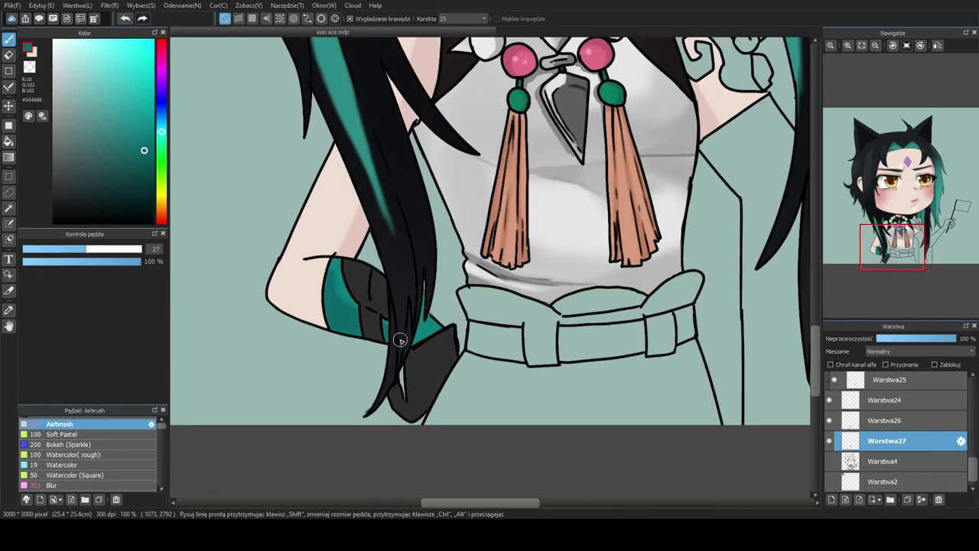
Fill the lower garment and its folded waistband with dark navy #171434 and the belt with blue #6682DC
left_click_drag(351, 266, 179, 242)
left_click(115, 186)
left_click(398, 360)
left_click(428, 275)
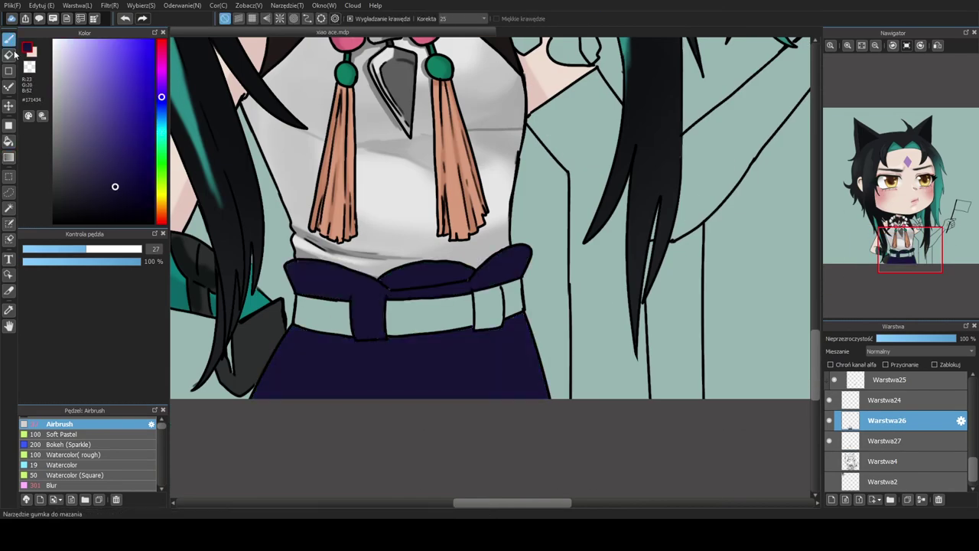
left_click(9, 141)
left_click(428, 315)
Colour the shoulder ornament's curved band and beads light green and shade them with #5AA383
scroll(398, 153, "up", 2)
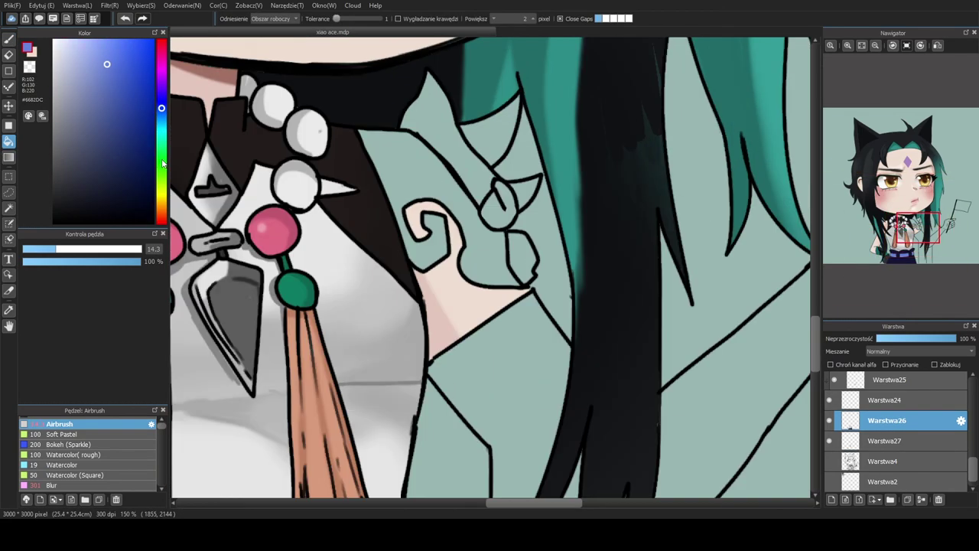
left_click(97, 62)
left_click(439, 123)
left_click(499, 203)
left_click(523, 256)
scroll(495, 234, "up", 2)
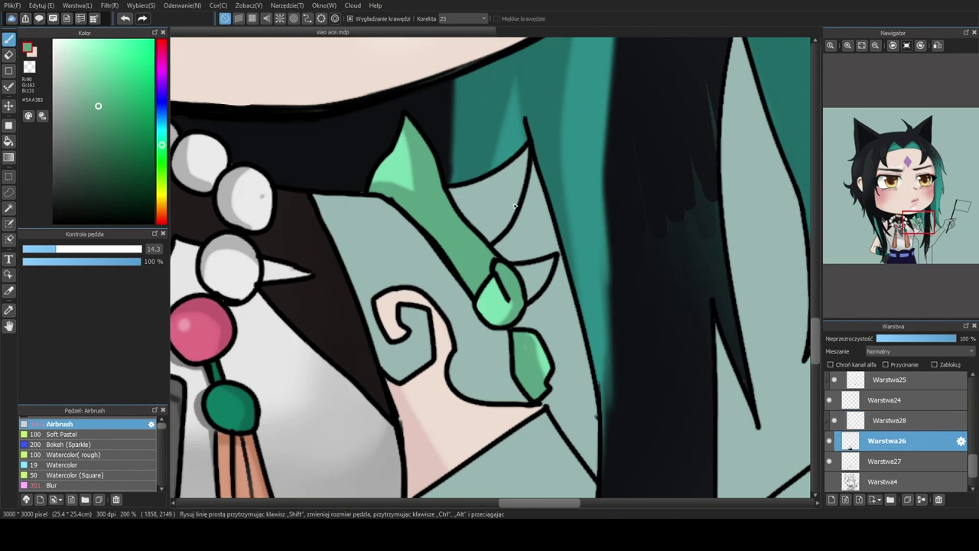
Colour the shoulder ornament's spikes light grey and fill the area around the arm's swirl with dark navy #1B1E29 on a new layer
scroll(895, 429, "down", 2)
left_click(888, 440)
left_click(86, 194)
left_click(428, 322)
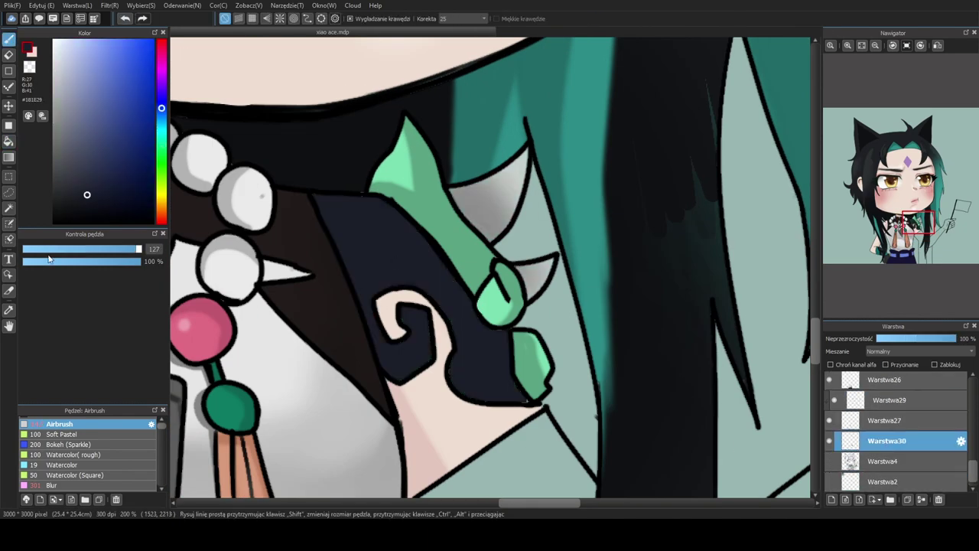
Fill the raised arm's long glove, including the hand and fingers gripping the flagpole, with dark navy #1B1E29
scroll(489, 268, "down", 2)
scroll(378, 446, "up", 3)
scroll(378, 446, "down", 1)
scroll(448, 339, "down", 1)
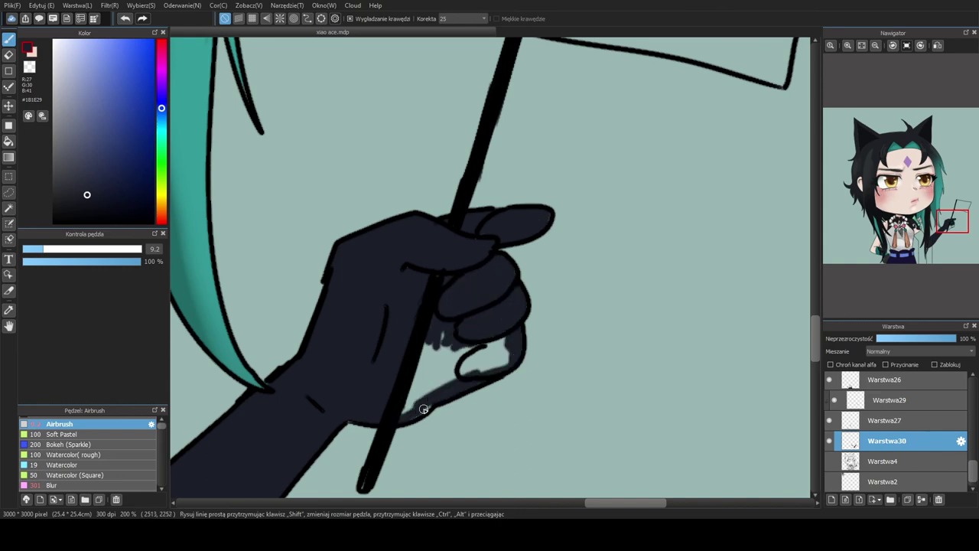
scroll(559, 302, "down", 3)
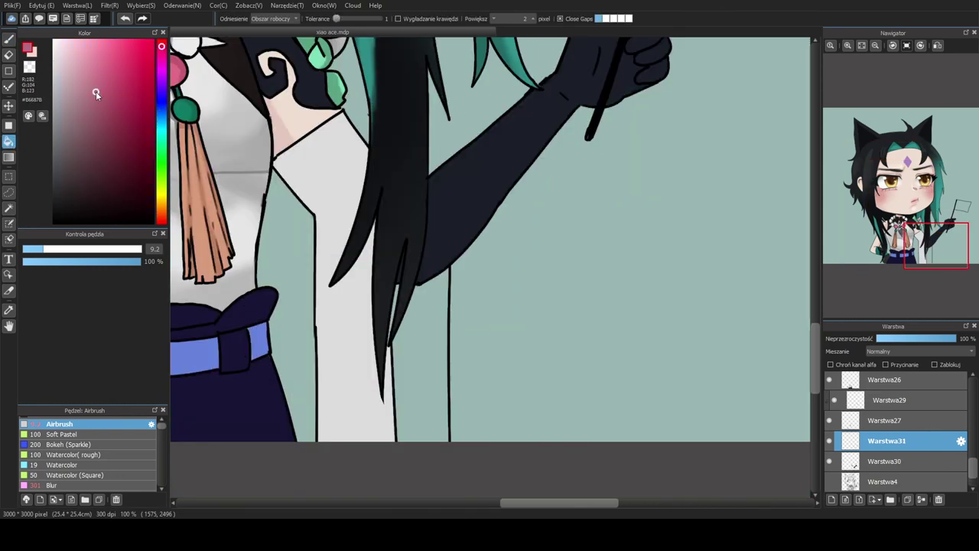